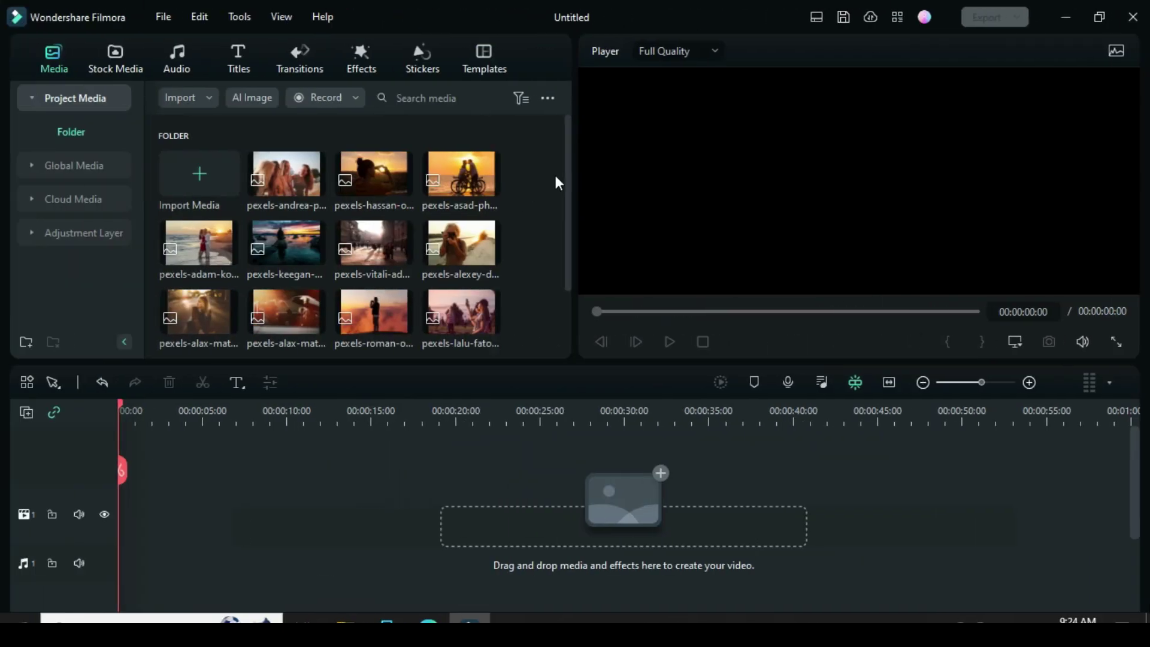
# Step: Place the picture of the laughing women on video track 1, cropped to fill the frame, and extend its clip to 10 seconds
pyautogui.scroll(1, 289, 176)
pyautogui.moveTo(289, 176); pyautogui.dragTo(166, 521)
pyautogui.rightClick(178, 509)
pyautogui.click(204, 337)
pyautogui.moveTo(201, 510); pyautogui.dragTo(286, 510)
pyautogui.scroll(5, 190, 414)
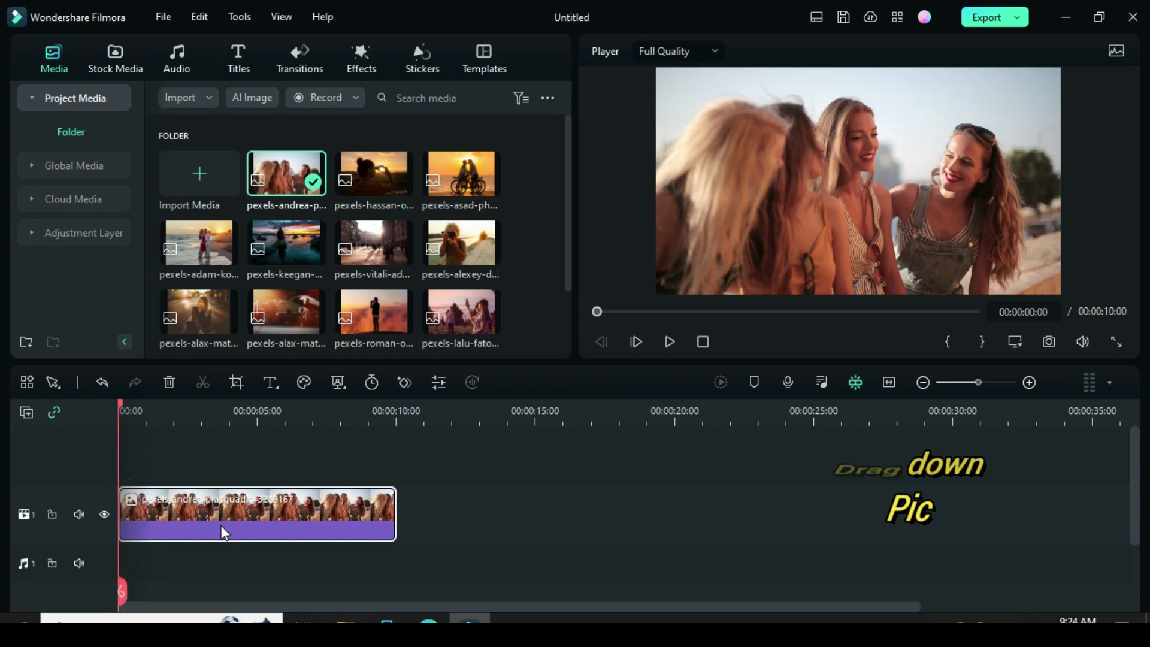
# Step: Search the effects for "border" and apply the first Border effect to the picture clip on track 1
pyautogui.click(367, 67)
pyautogui.click(301, 91)
pyautogui.write('border')
pyautogui.press('Return')
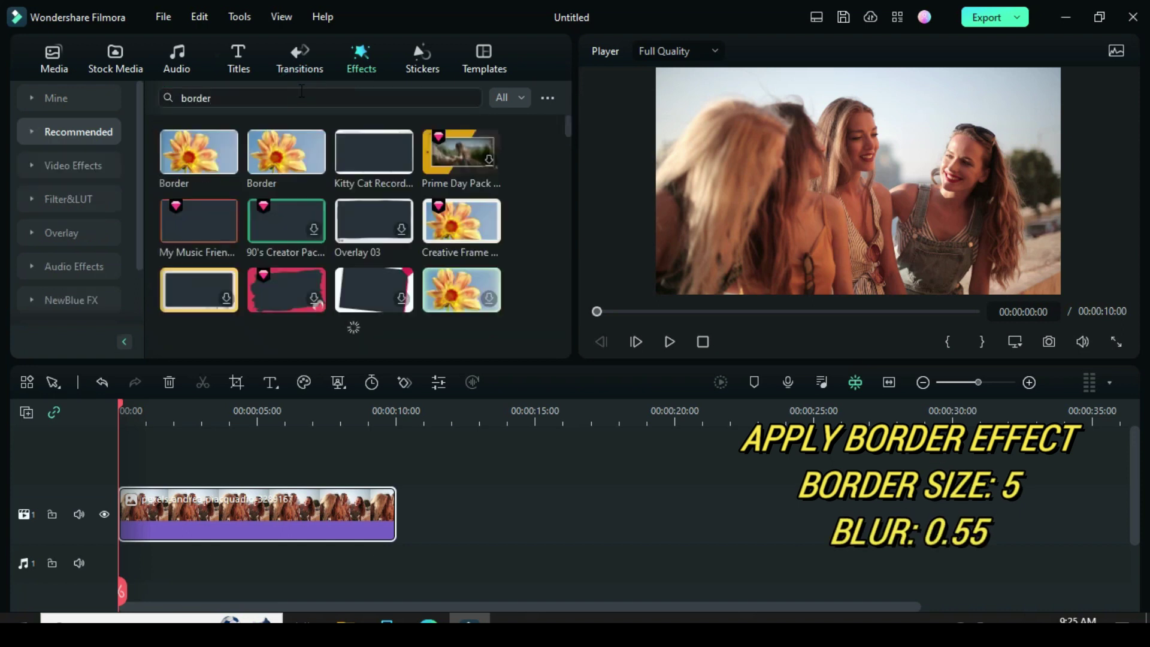
pyautogui.moveTo(199, 151); pyautogui.dragTo(193, 499)
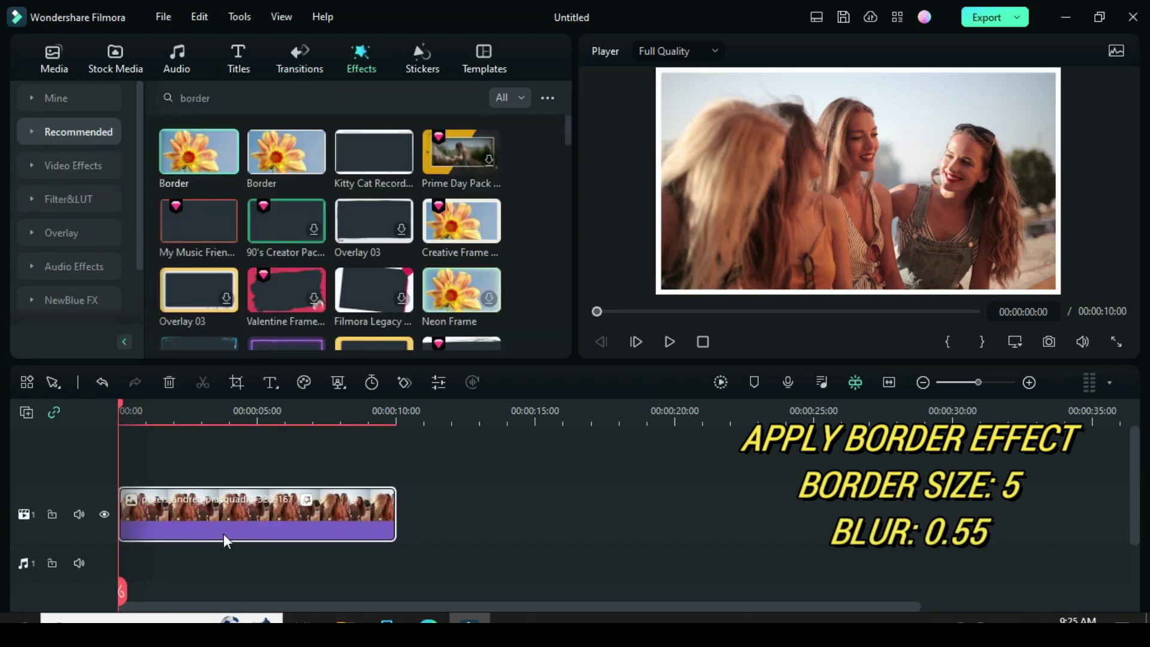
# Step: Set both the start and end colours of the clip's Border effect to pale yellow-green
pyautogui.doubleClick(226, 510)
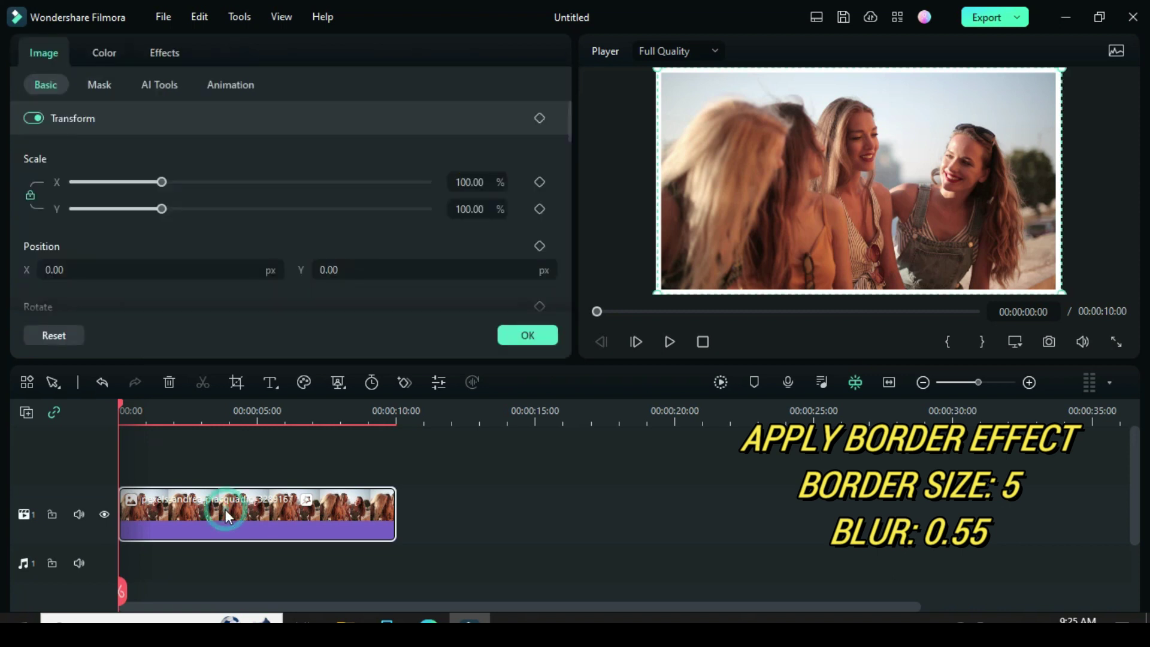
pyautogui.click(161, 52)
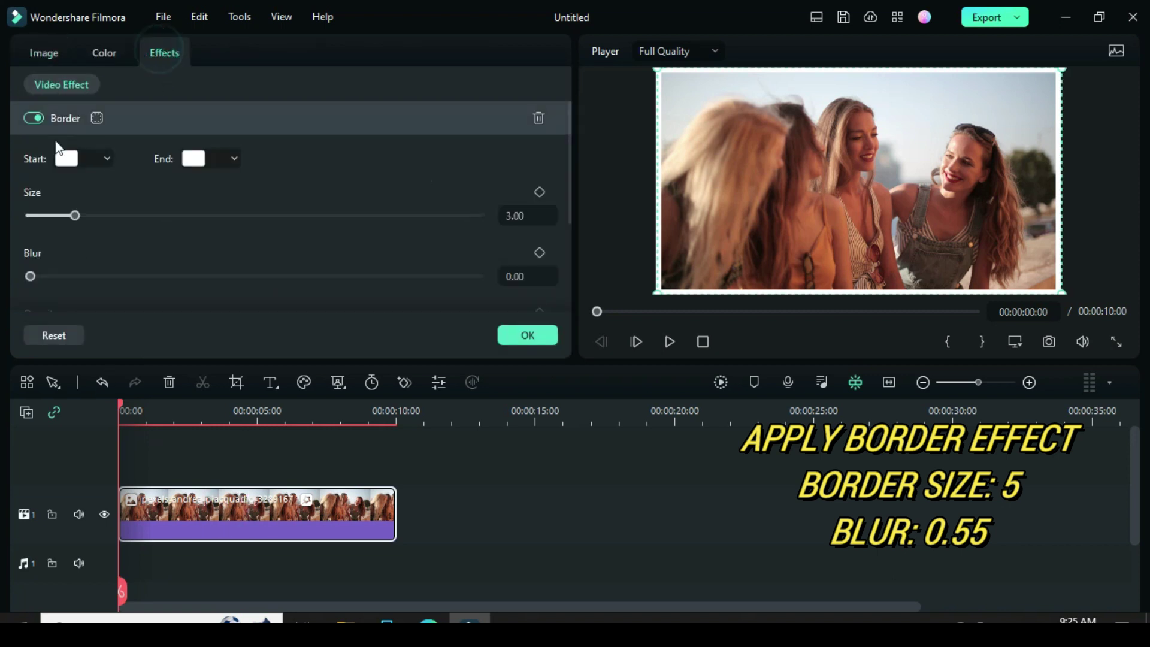
pyautogui.click(104, 157)
pyautogui.click(151, 185)
pyautogui.click(234, 158)
pyautogui.click(277, 183)
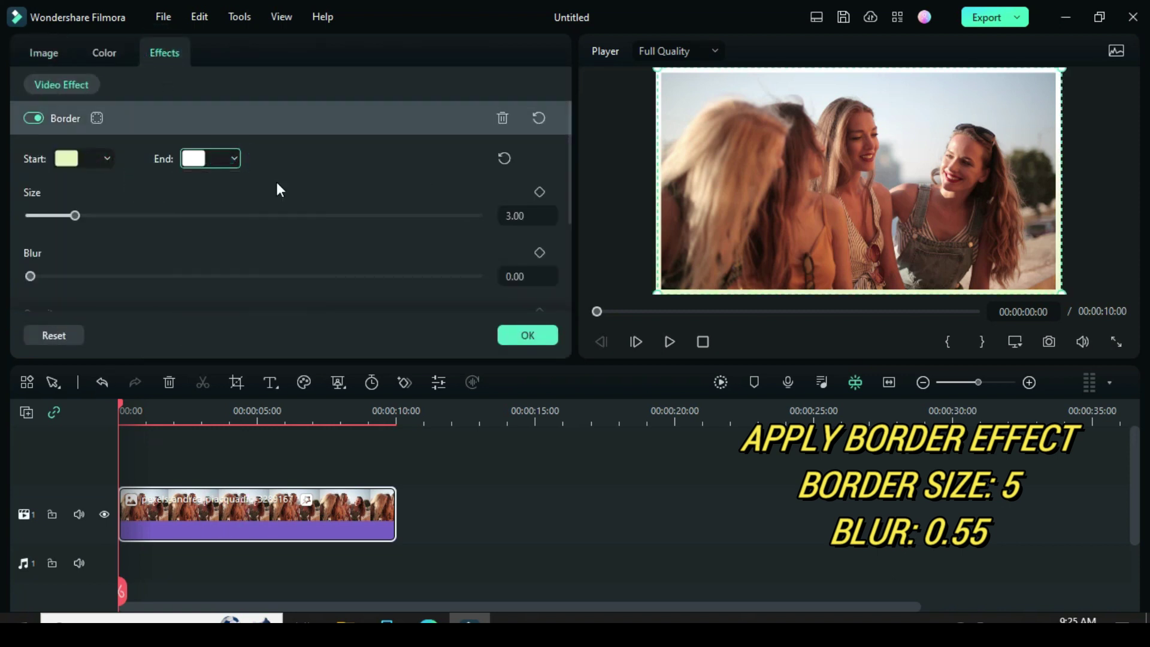
# Step: Set the Border effect's size to 5 and its blur to 0.55, and confirm the settings
pyautogui.write('5')
pyautogui.press('Return')
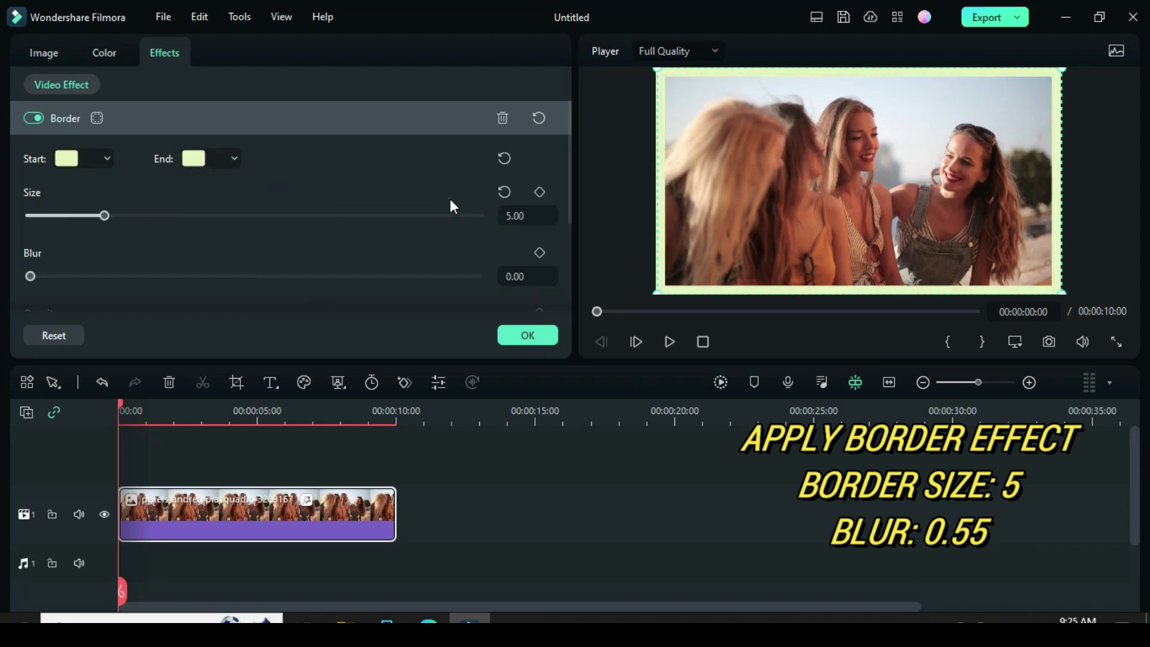
pyautogui.click(537, 276)
pyautogui.write('0.55')
pyautogui.press('Return')
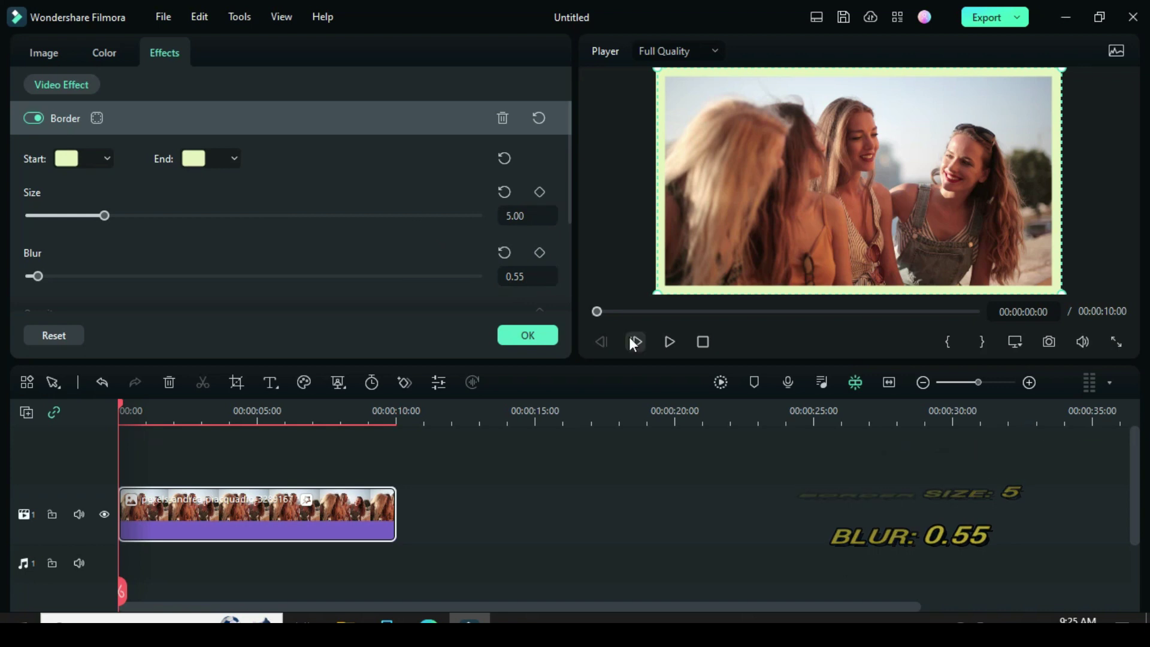
pyautogui.click(528, 336)
# Step: Copy the effect of the picture clip and open the clip's basic transform settings
pyautogui.rightClick(265, 512)
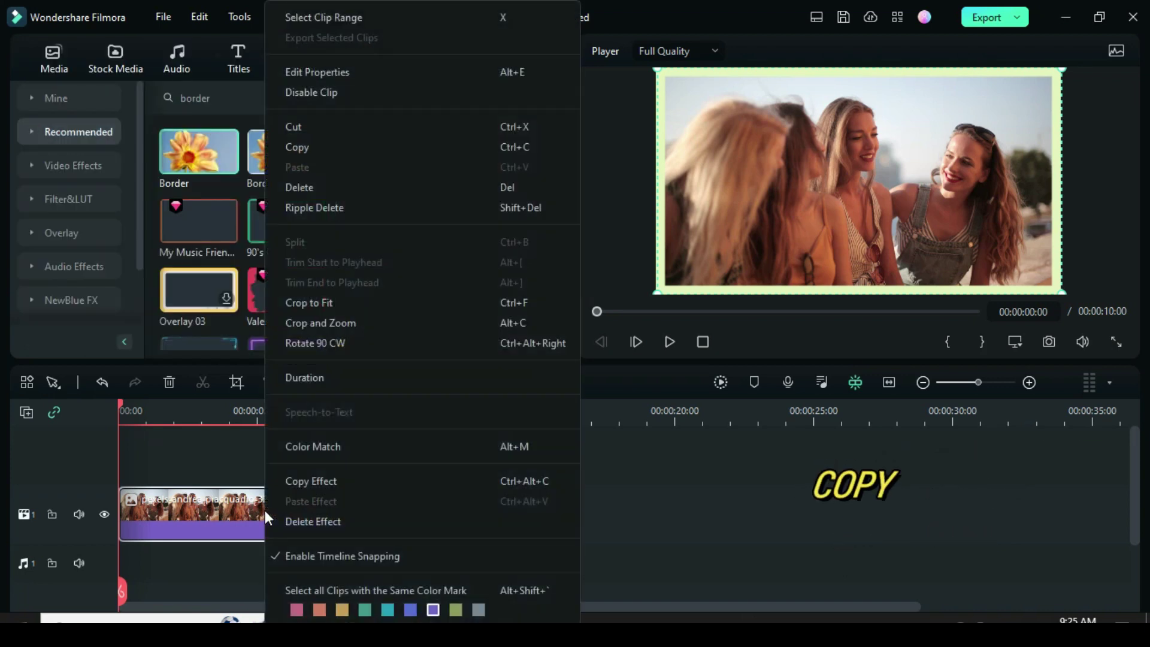
pyautogui.click(294, 482)
pyautogui.click(229, 516)
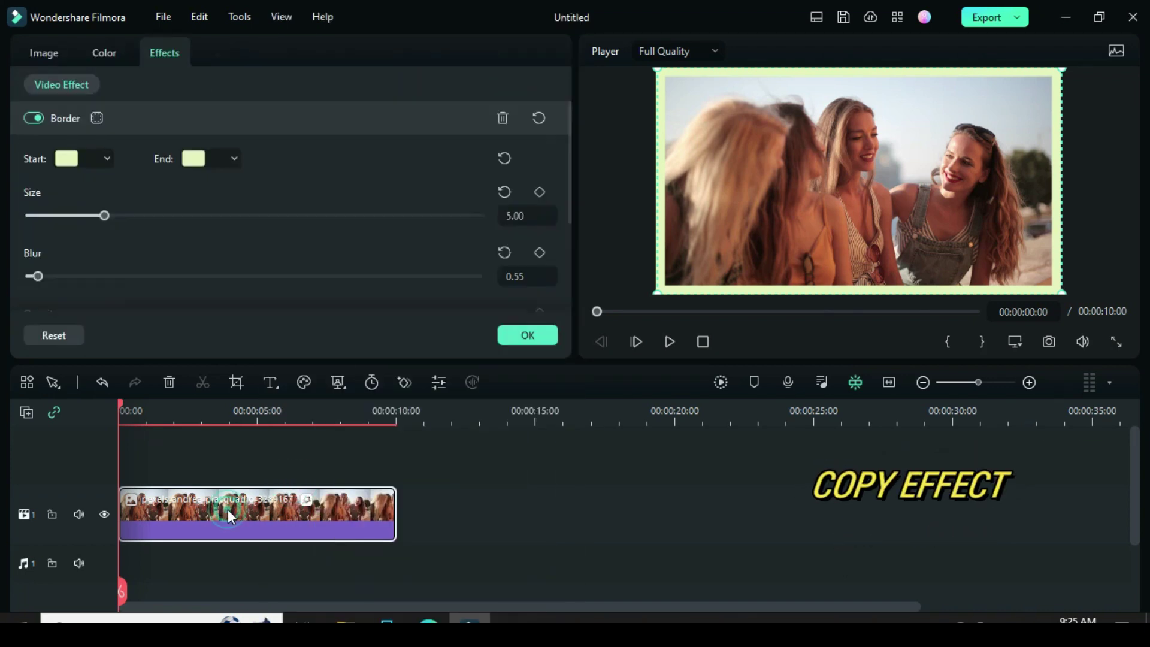
pyautogui.click(34, 55)
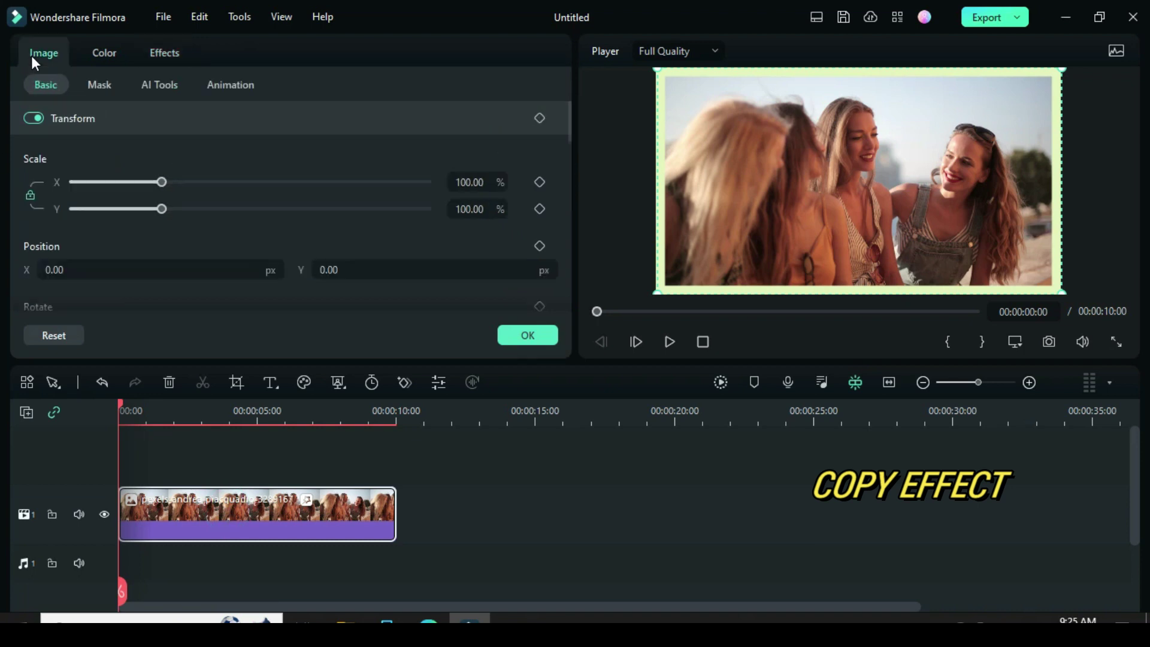
pyautogui.click(567, 122)
# Step: Set the player preview's zoom level to 10%
pyautogui.rightClick(768, 330)
pyautogui.moveTo(826, 439)
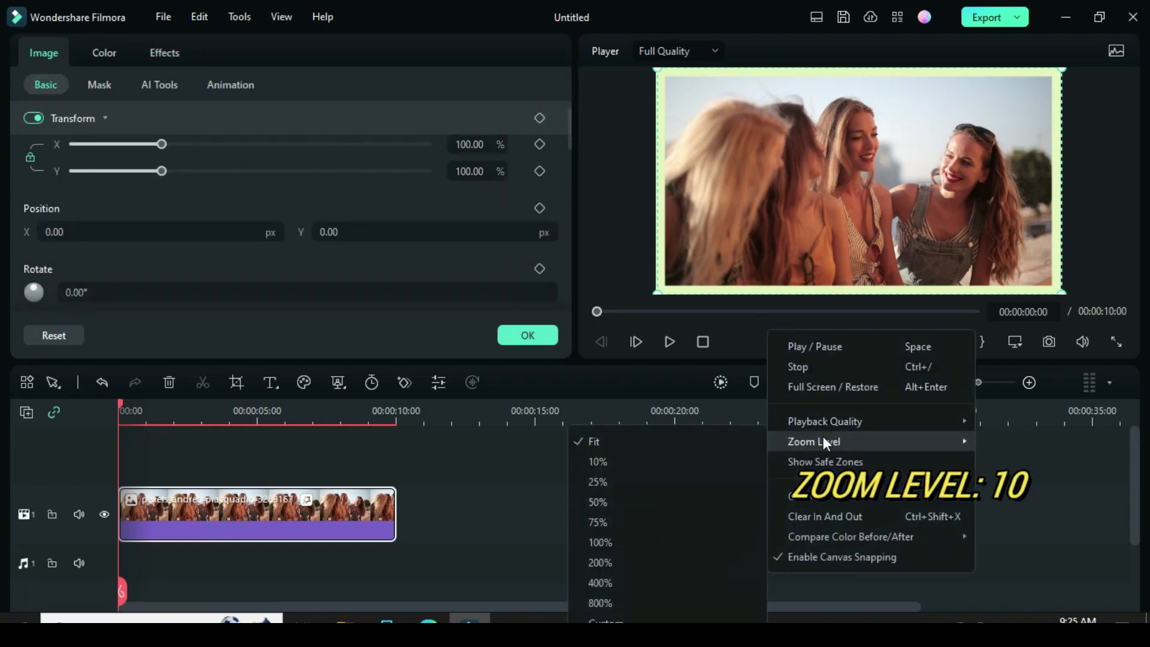
pyautogui.click(689, 455)
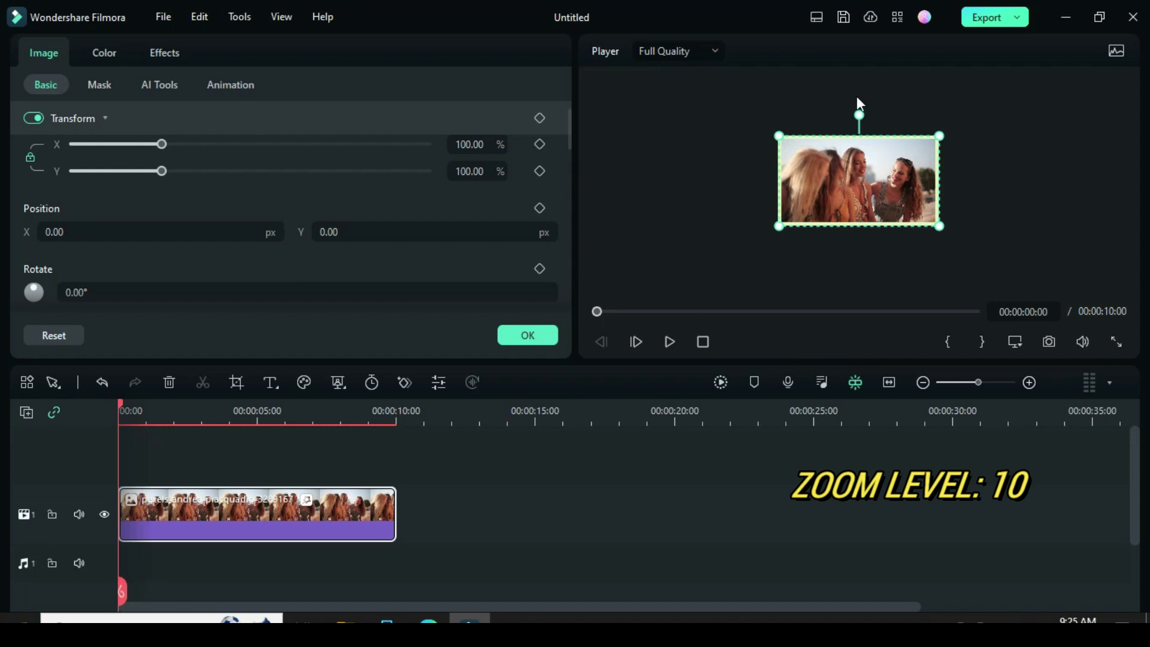
# Step: Add a position keyframe at the start of the picture clip with Y set to 1080 px
pyautogui.click(539, 208)
pyautogui.click(393, 231)
pyautogui.doubleClick(352, 232)
pyautogui.write('1080')
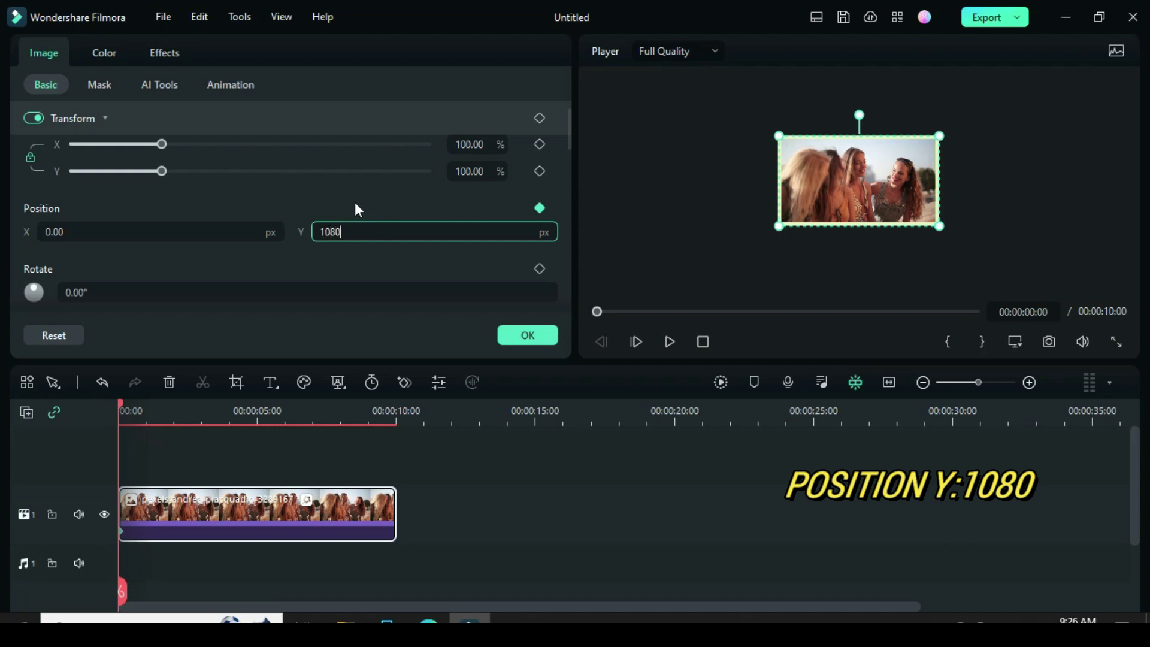
pyautogui.click(355, 207)
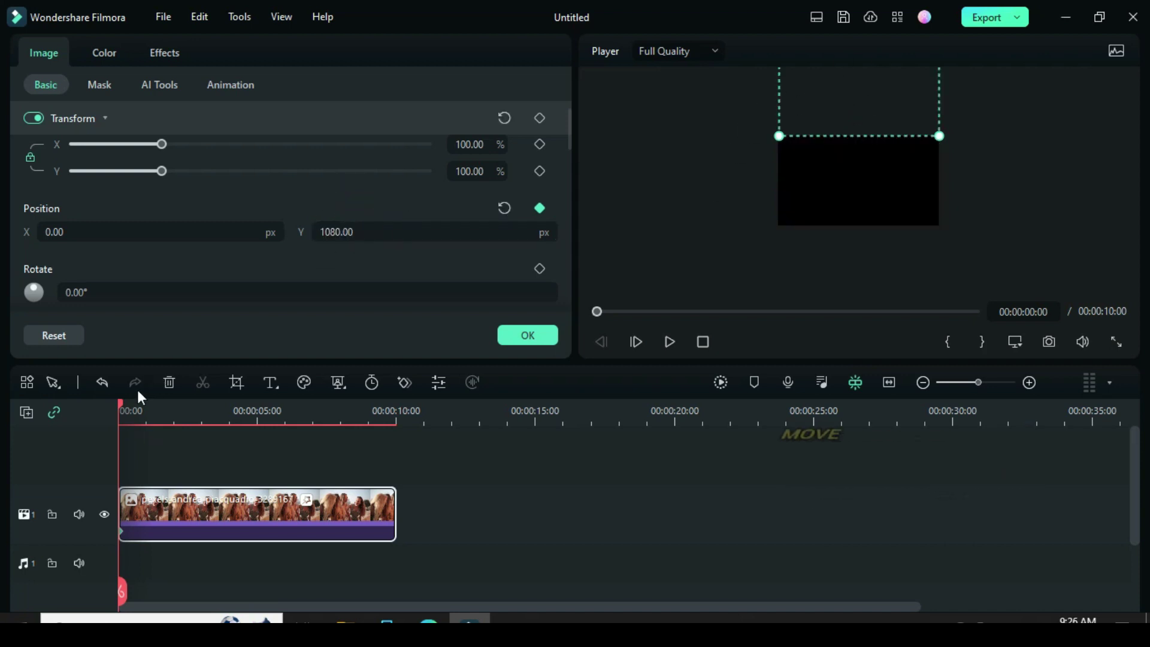
# Step: Keyframe the clip's Y position to 161 px at 1 second and reset its position at 00:00:02:01
pyautogui.moveTo(120, 405); pyautogui.dragTo(148, 406)
pyautogui.click(146, 405)
pyautogui.click(365, 231)
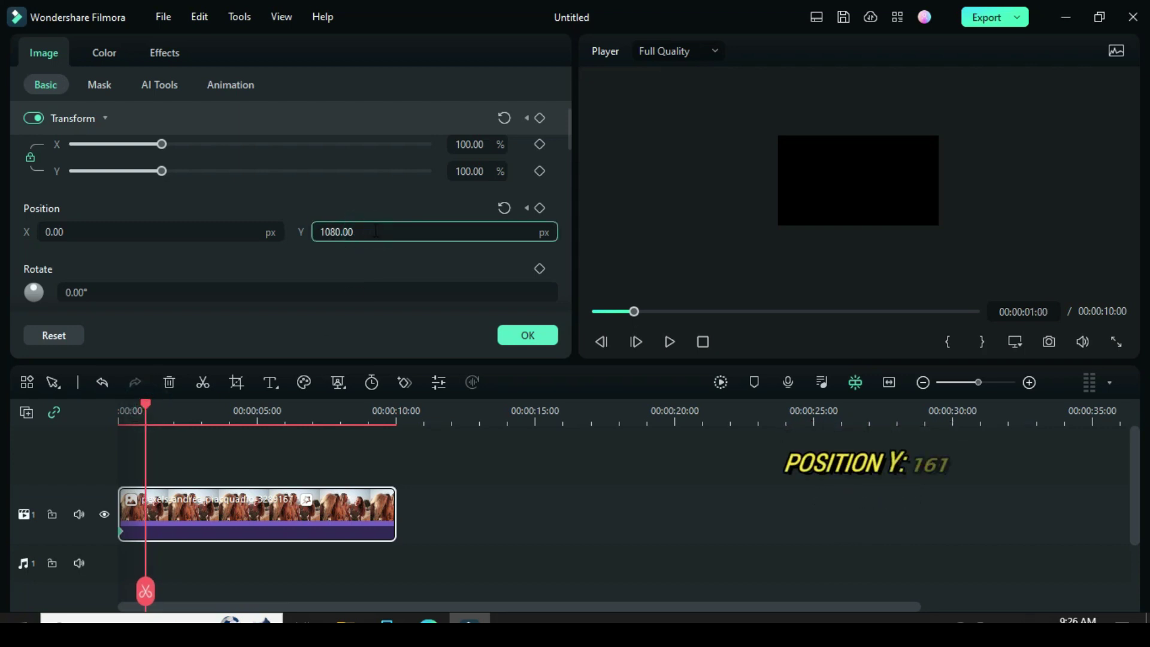
pyautogui.write('161')
pyautogui.click(346, 209)
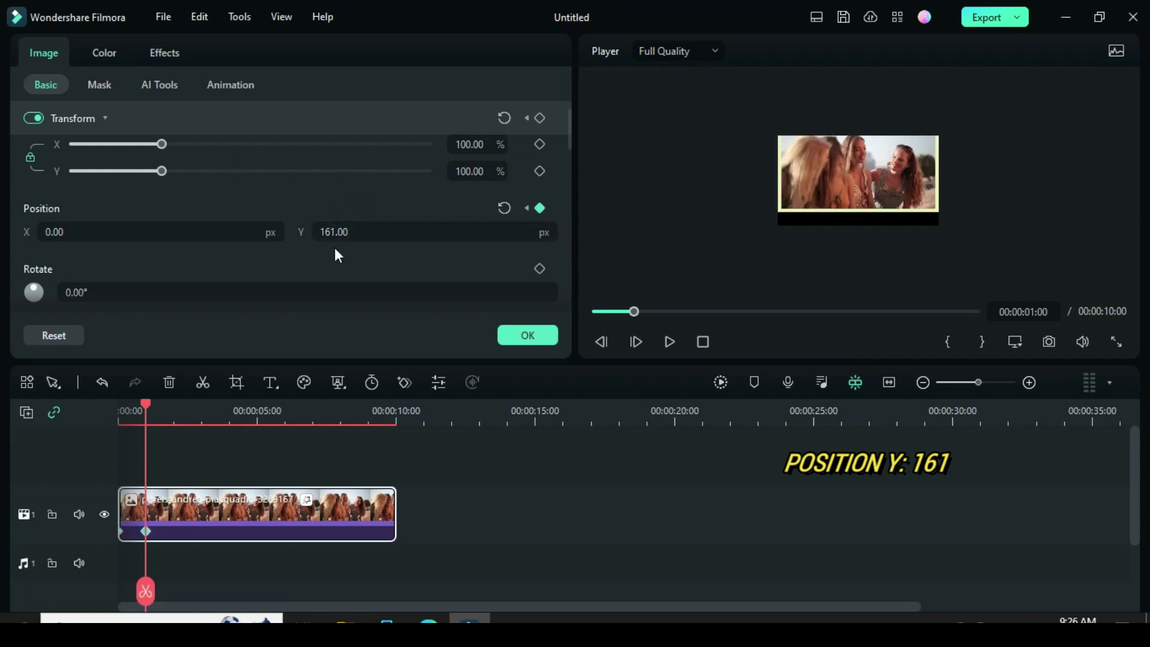
pyautogui.click(175, 408)
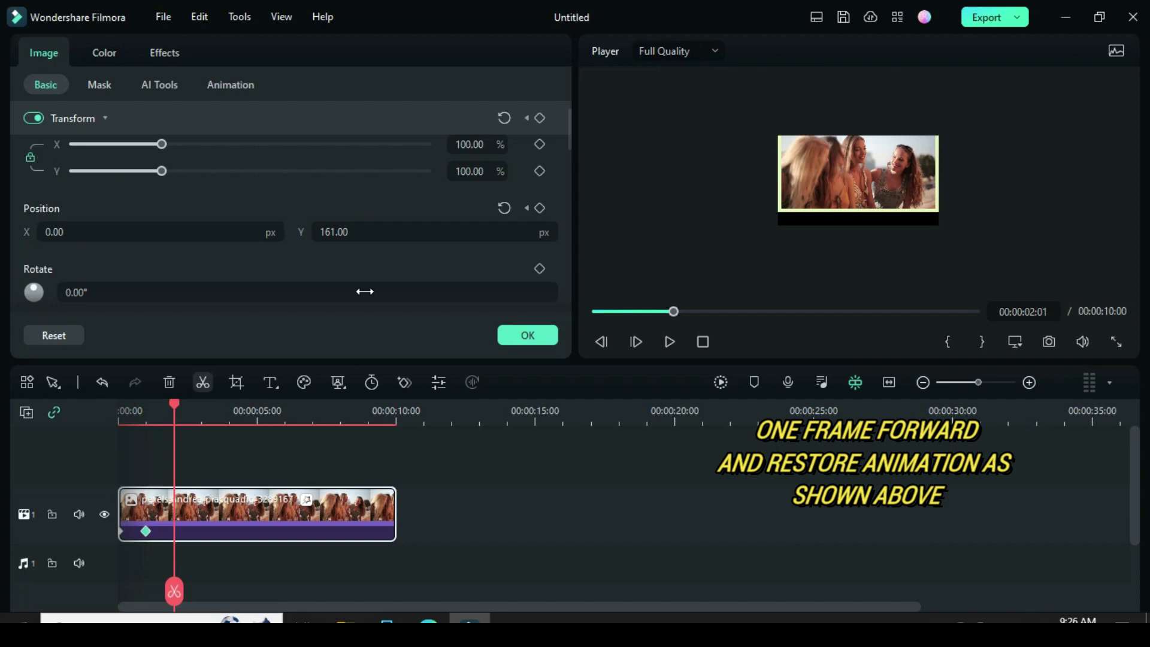
pyautogui.click(505, 209)
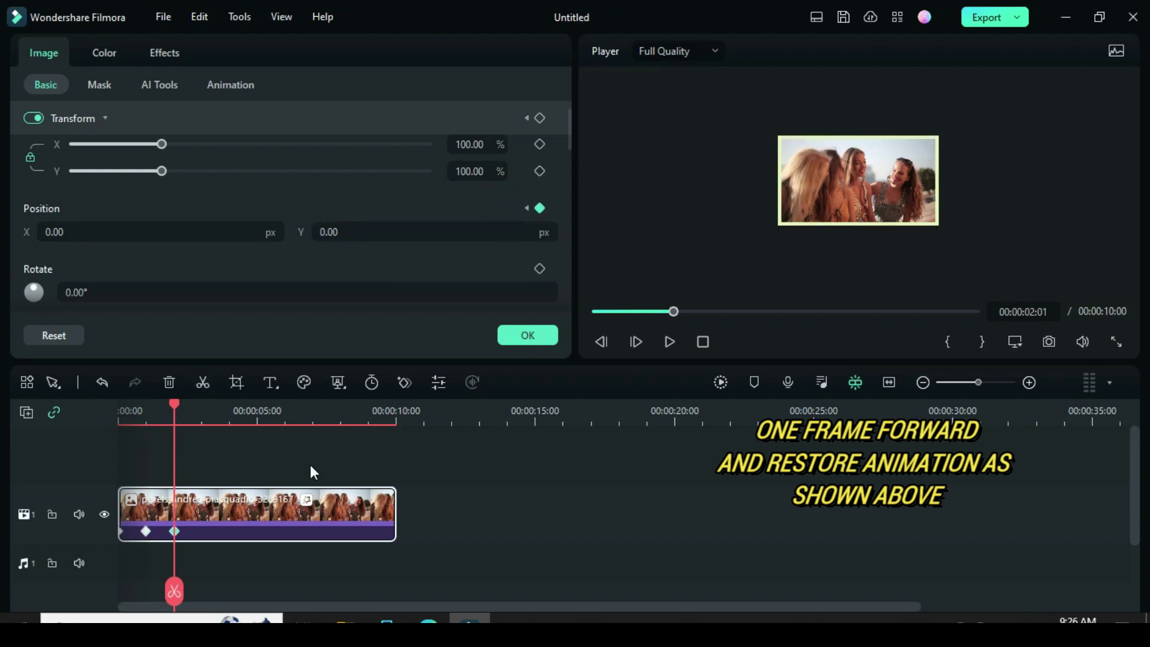
# Step: Render the timeline preview, play the drop-in animation from the start, and return the playhead to the beginning
pyautogui.moveTo(173, 403); pyautogui.dragTo(97, 409)
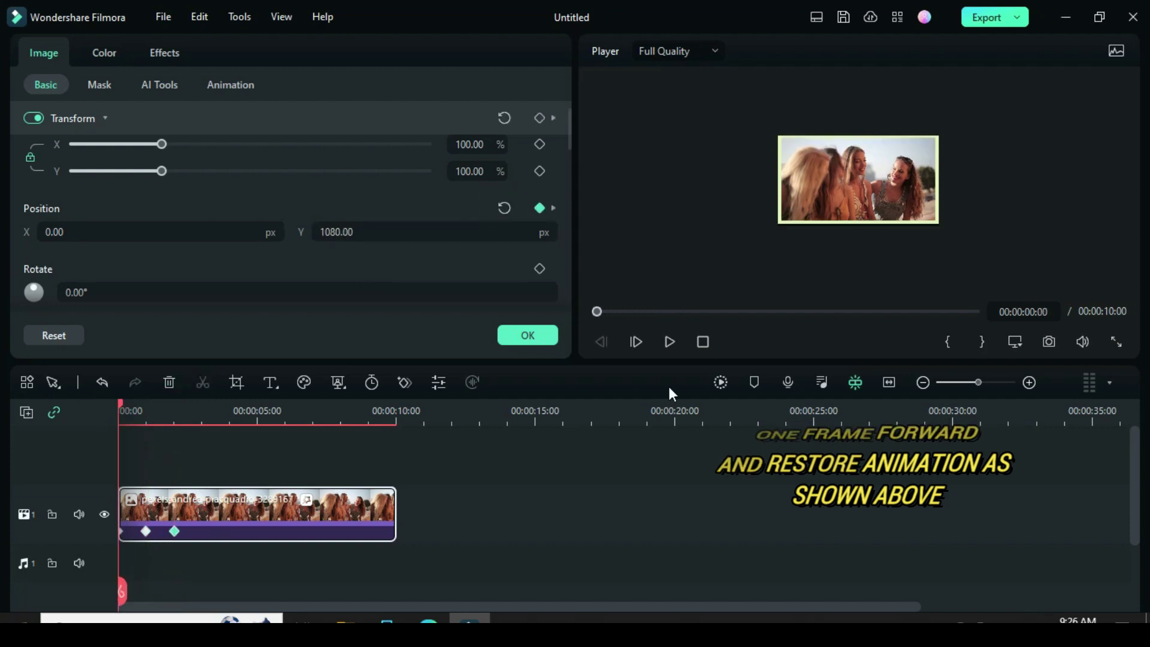
pyautogui.click(723, 379)
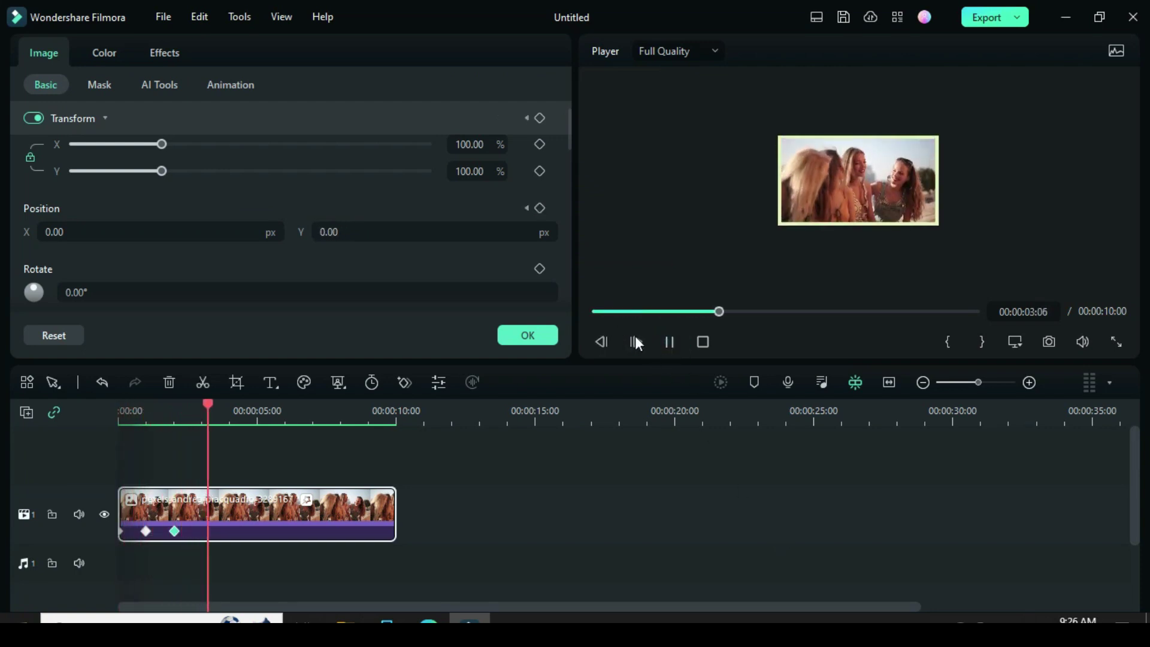
pyautogui.moveTo(221, 403); pyautogui.dragTo(119, 414)
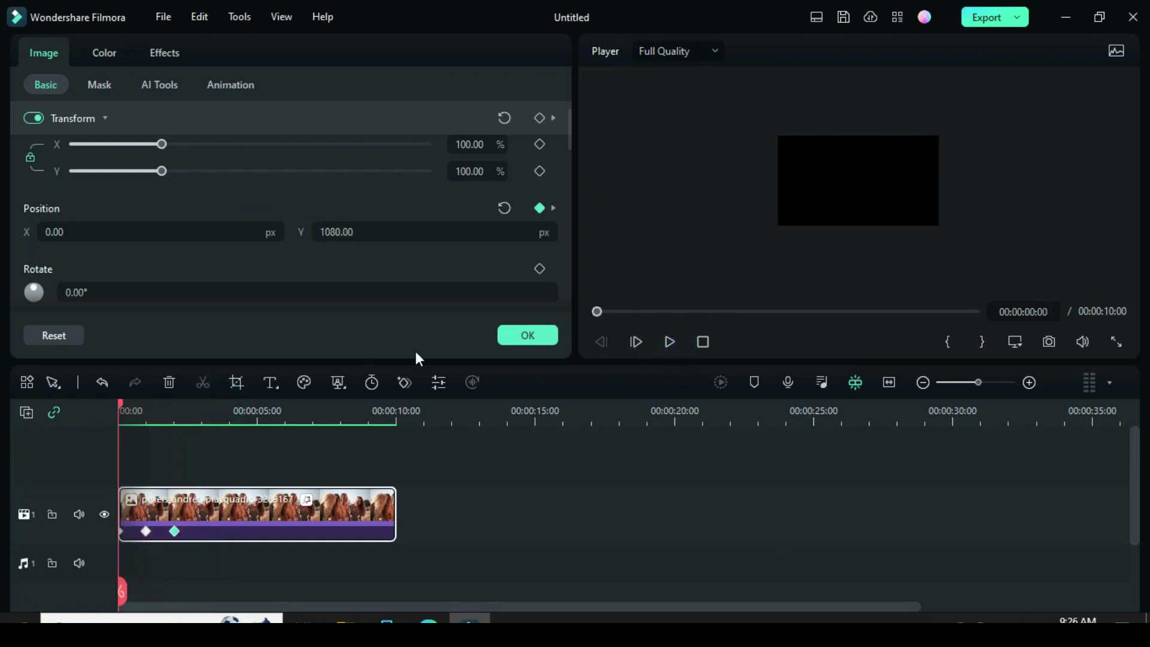
# Step: Place the sunset heart-hands picture on a second video track above the first clip and paste the copied Border effect onto it
pyautogui.click(528, 335)
pyautogui.click(53, 59)
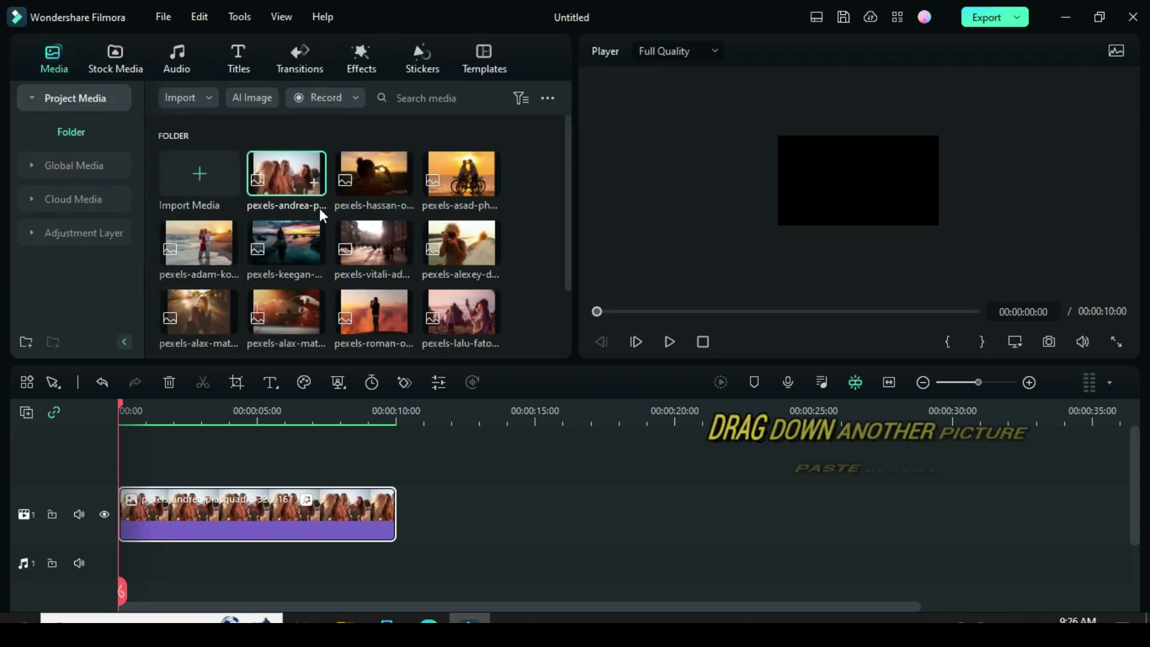
pyautogui.moveTo(362, 170); pyautogui.dragTo(395, 525)
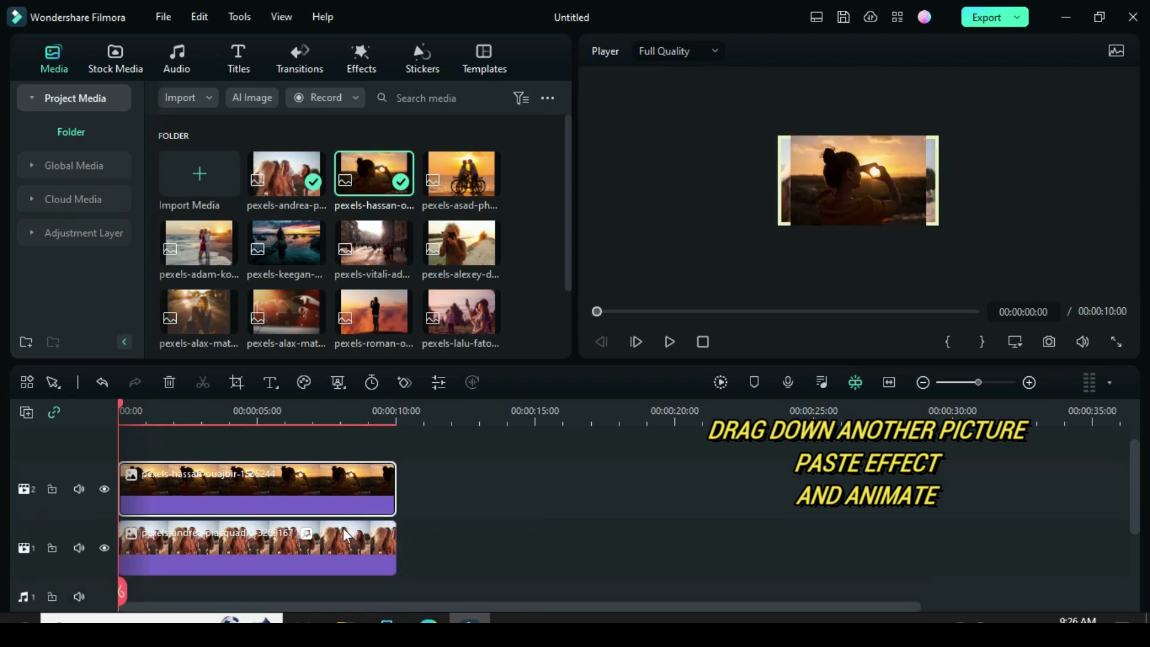
pyautogui.click(249, 483)
pyautogui.rightClick(249, 483)
pyautogui.click(270, 502)
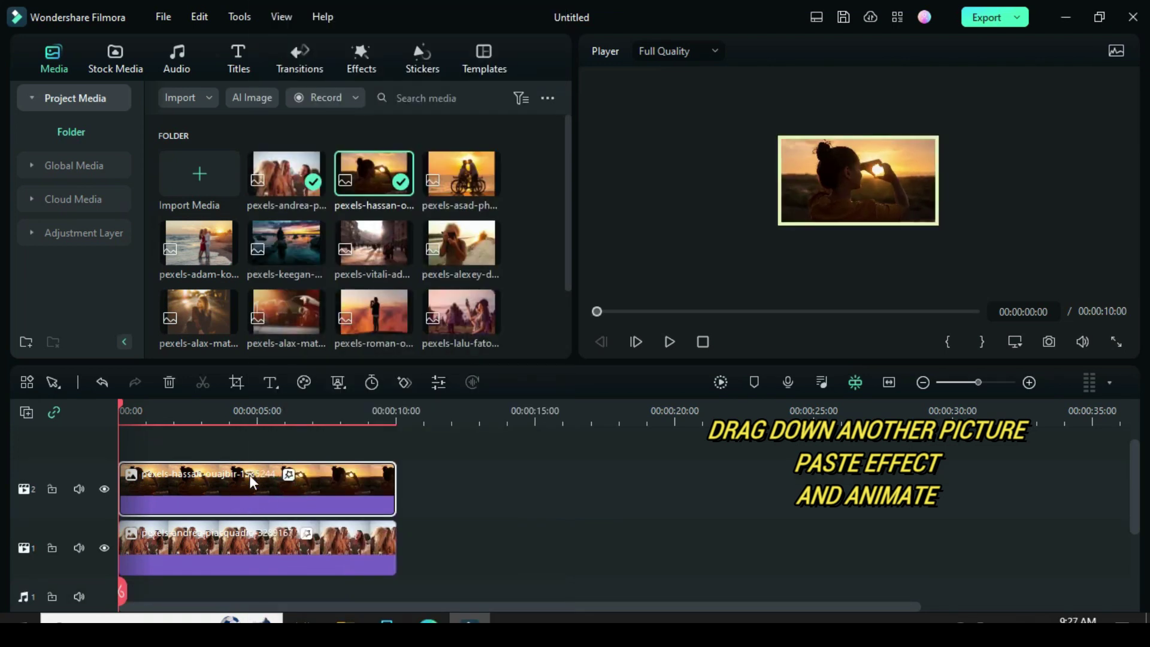
# Step: Add position and rotation keyframes at the start of the sunset picture clip
pyautogui.doubleClick(233, 484)
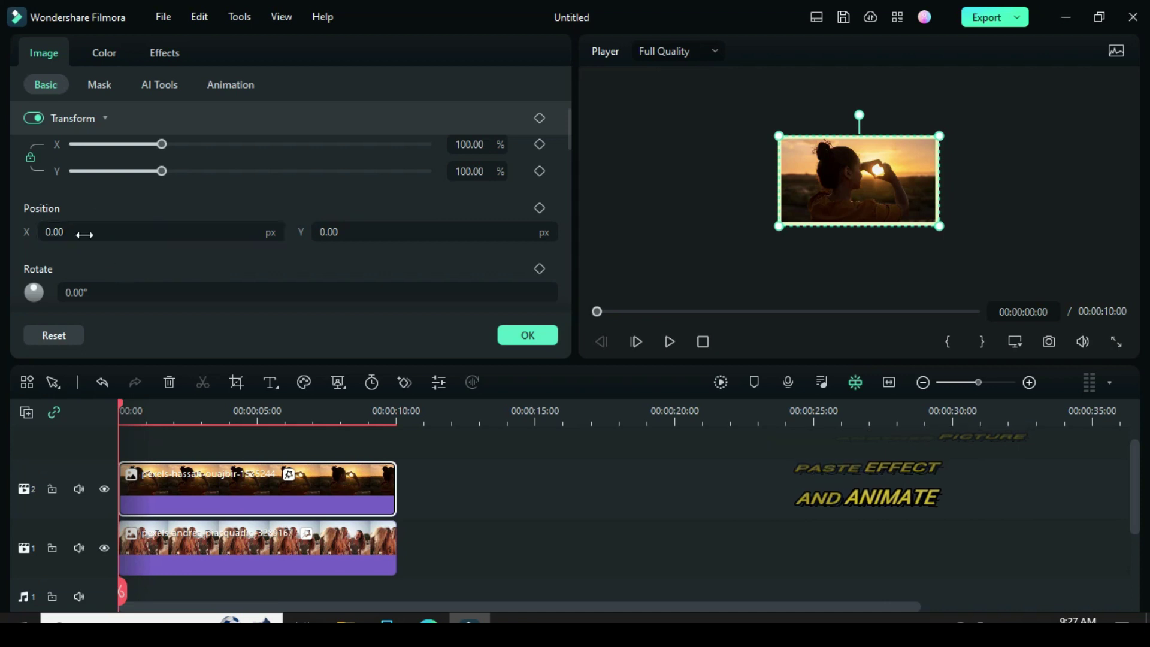
pyautogui.click(539, 208)
pyautogui.click(538, 269)
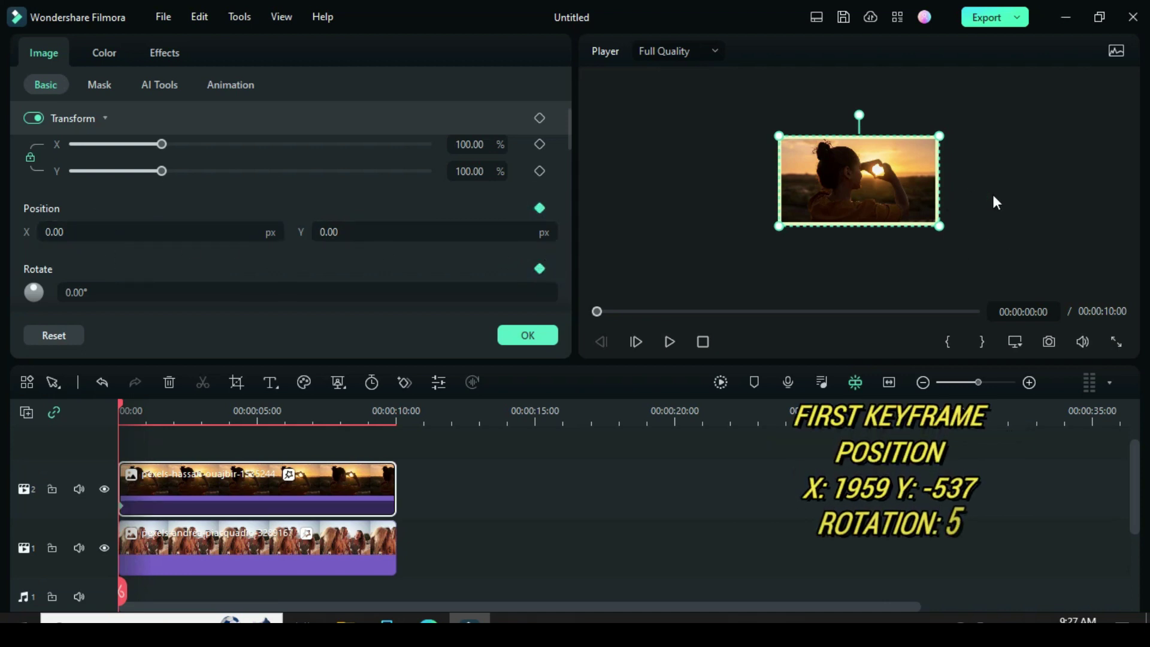
# Step: Set the sunset clip's first keyframe to position X 1959 px, Y -537 px and rotation 5°
pyautogui.click(84, 229)
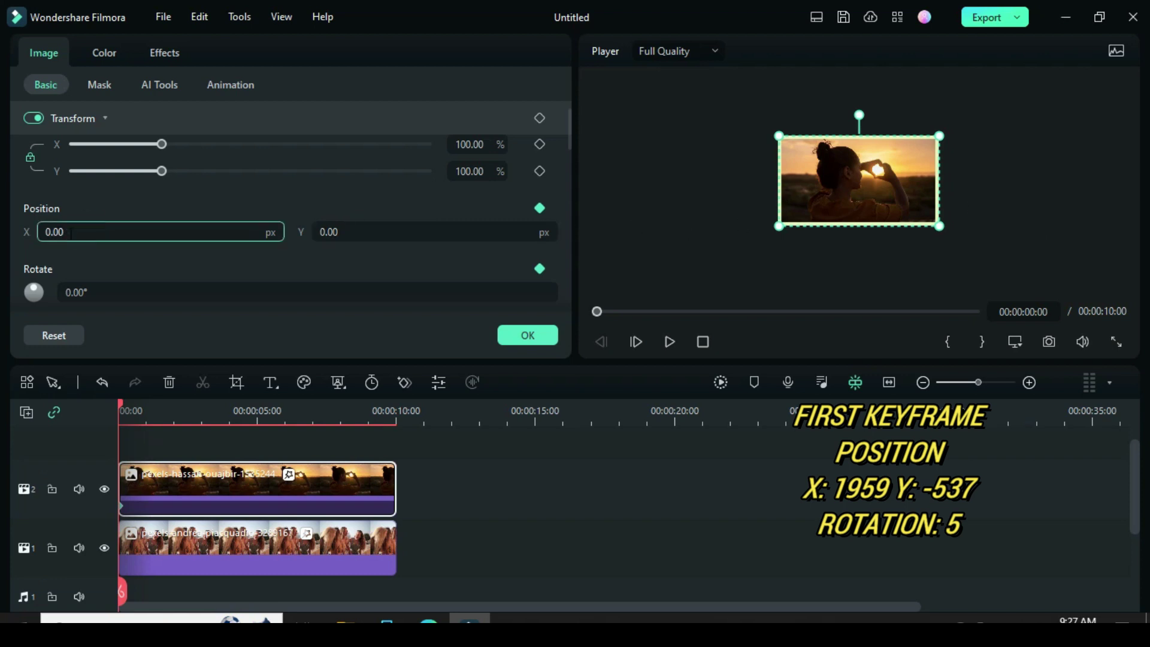
pyautogui.write('1959')
pyautogui.press('Return')
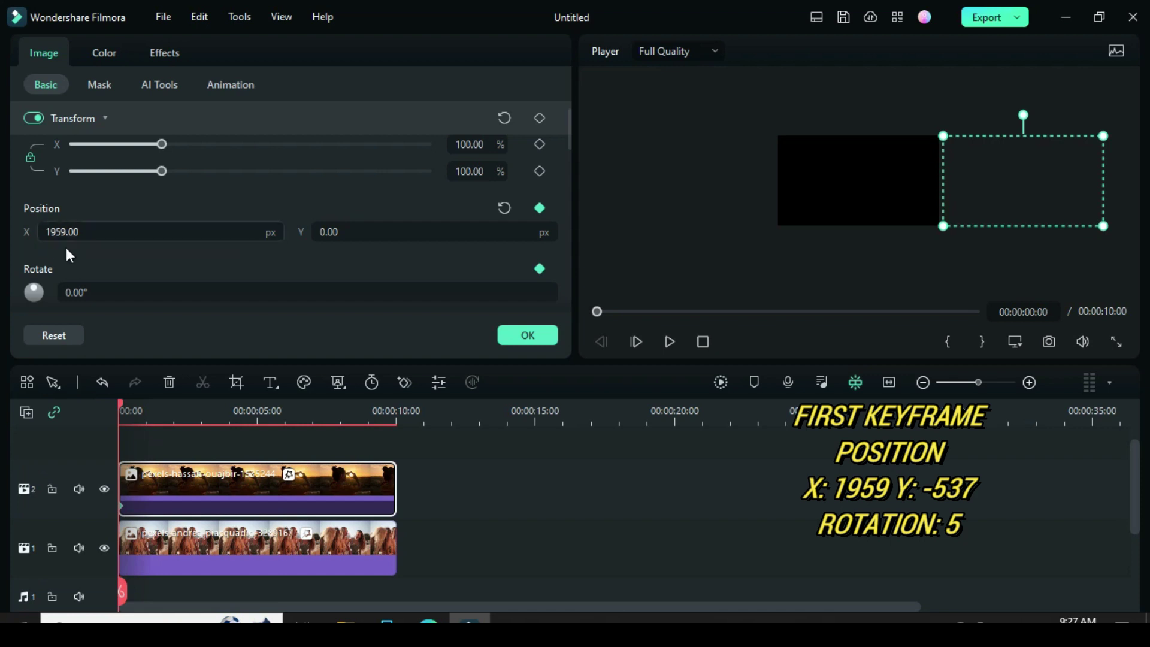
pyautogui.click(320, 233)
pyautogui.write('-537')
pyautogui.click(320, 196)
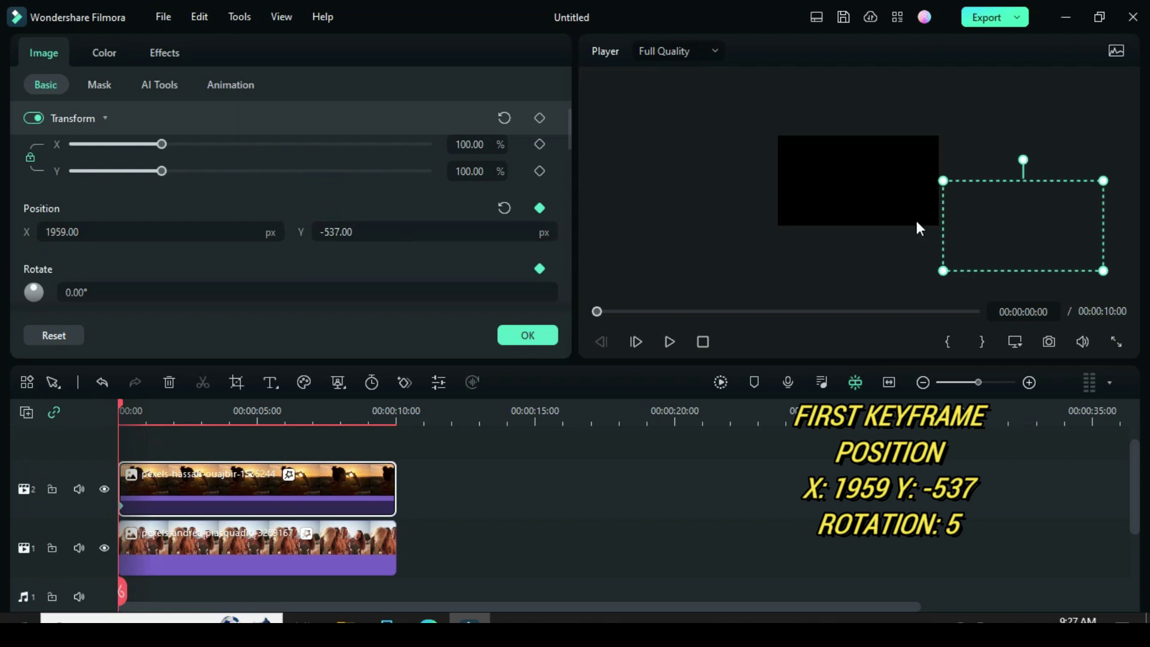
pyautogui.click(95, 290)
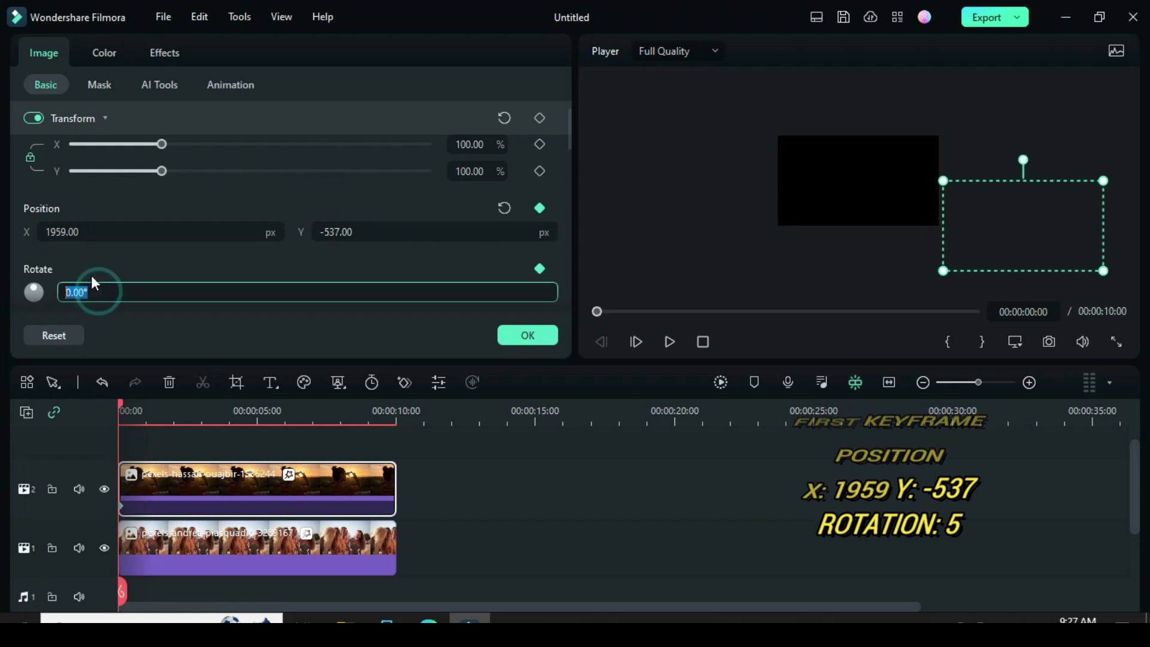
pyautogui.write('5')
pyautogui.click(102, 259)
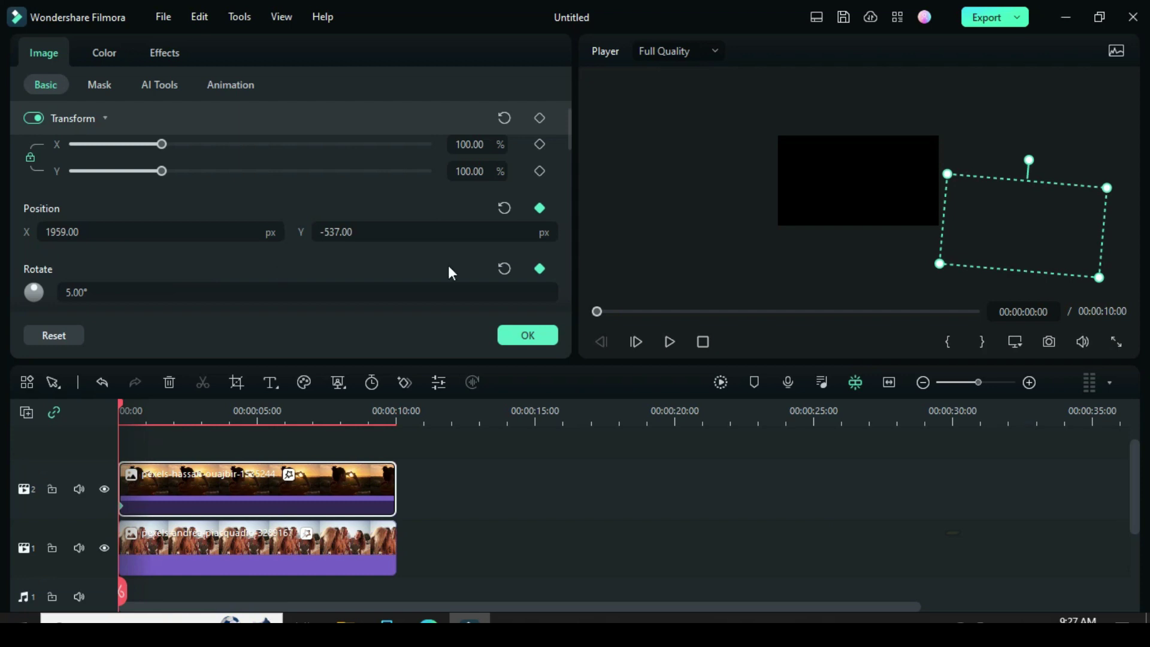
# Step: Add position and rotation keyframes to the sunset clip at 1 second, with position X 7 px and Y -242 px
pyautogui.moveTo(120, 405); pyautogui.dragTo(146, 402)
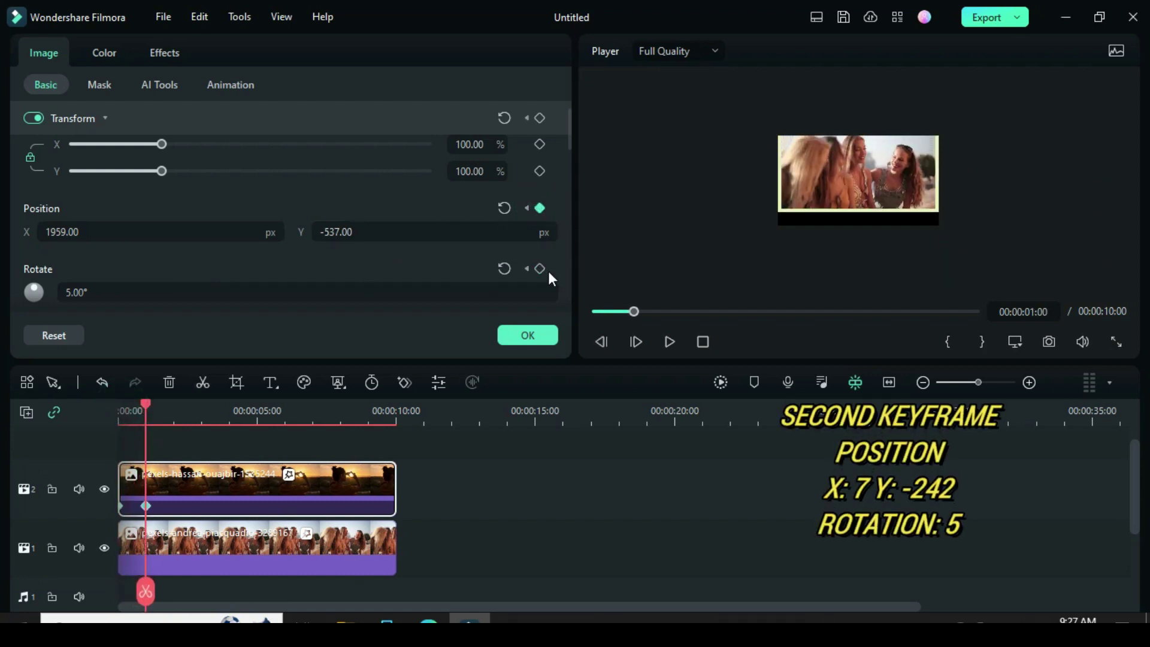
pyautogui.click(83, 236)
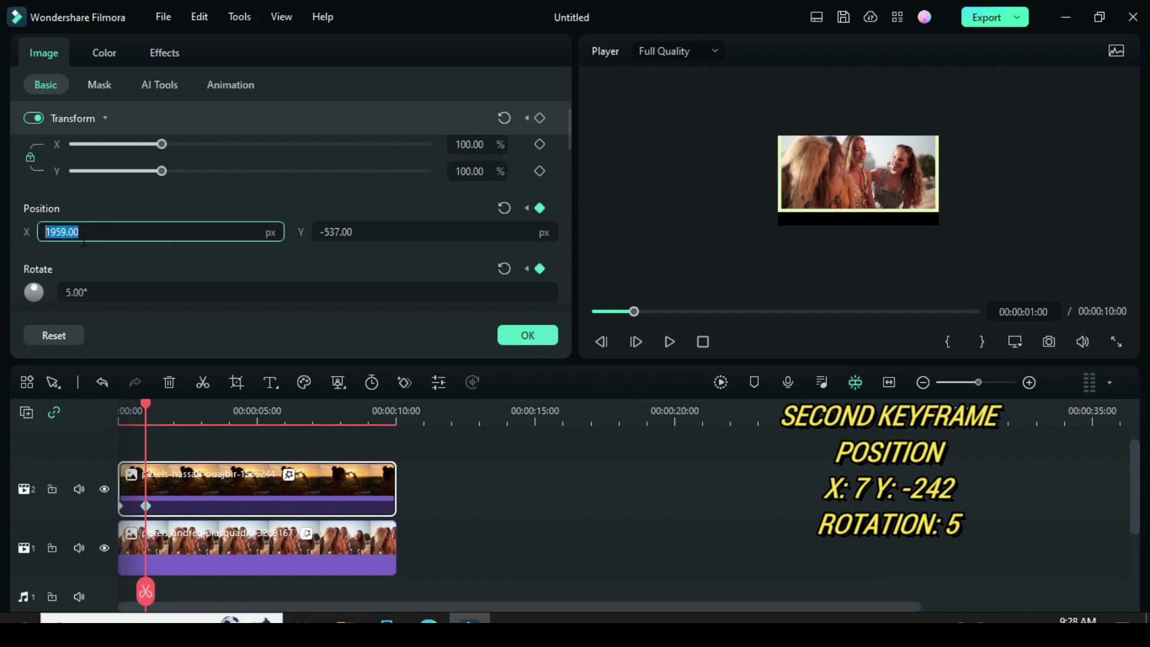
pyautogui.write('7')
pyautogui.click(82, 211)
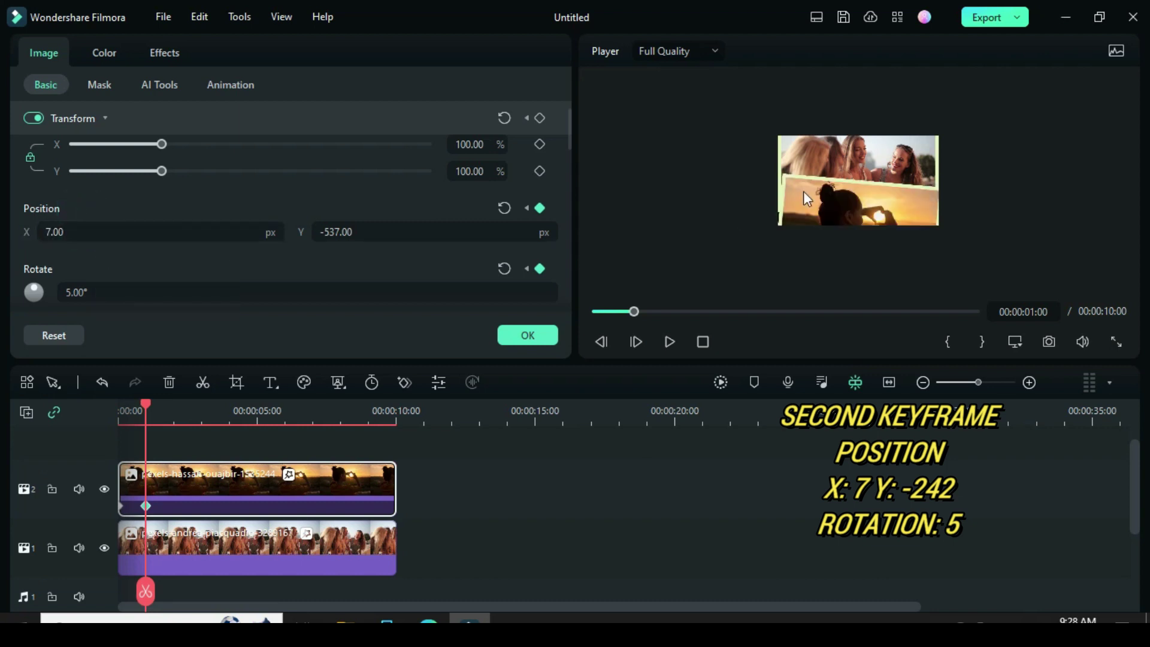
pyautogui.click(366, 231)
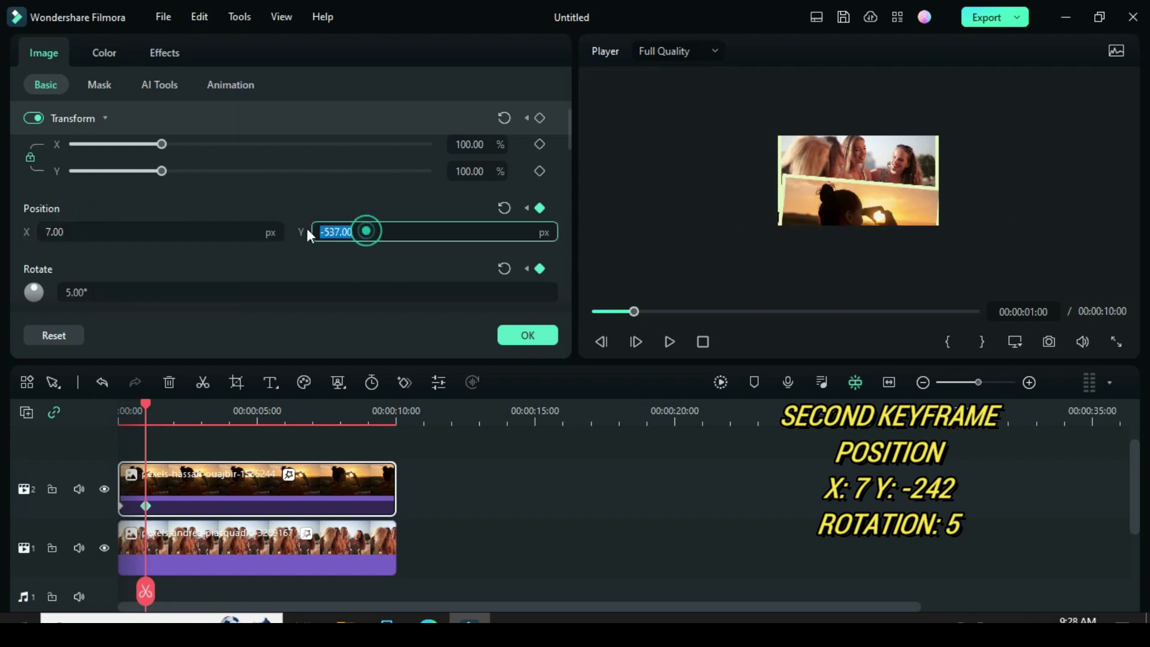
pyautogui.write('-242')
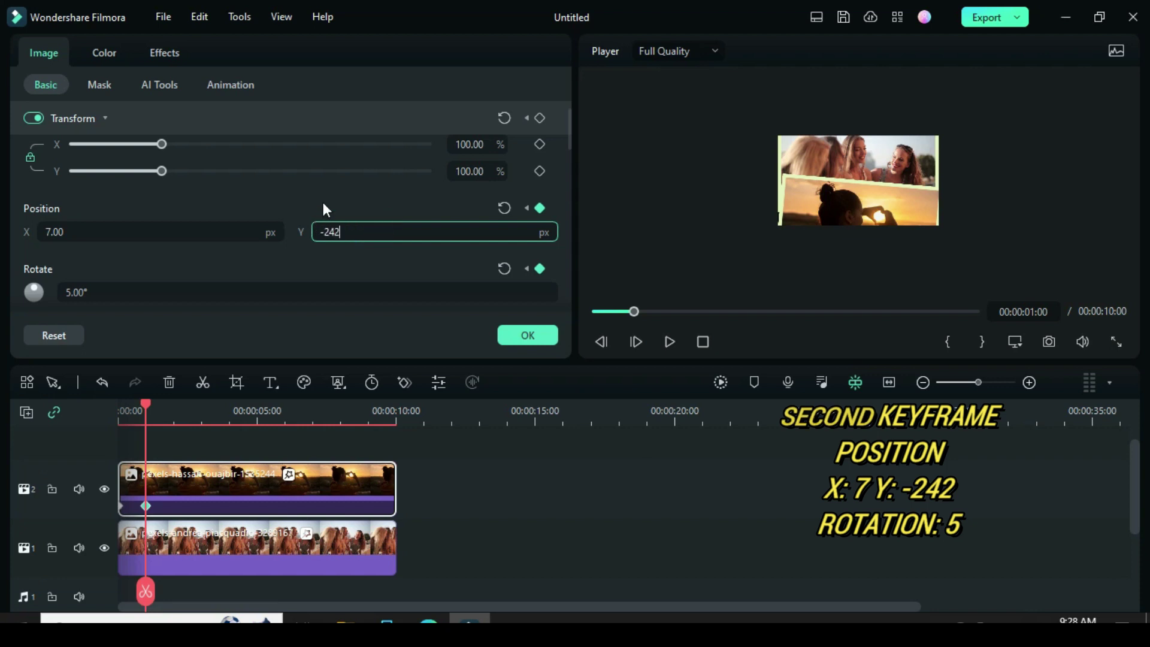
pyautogui.click(322, 202)
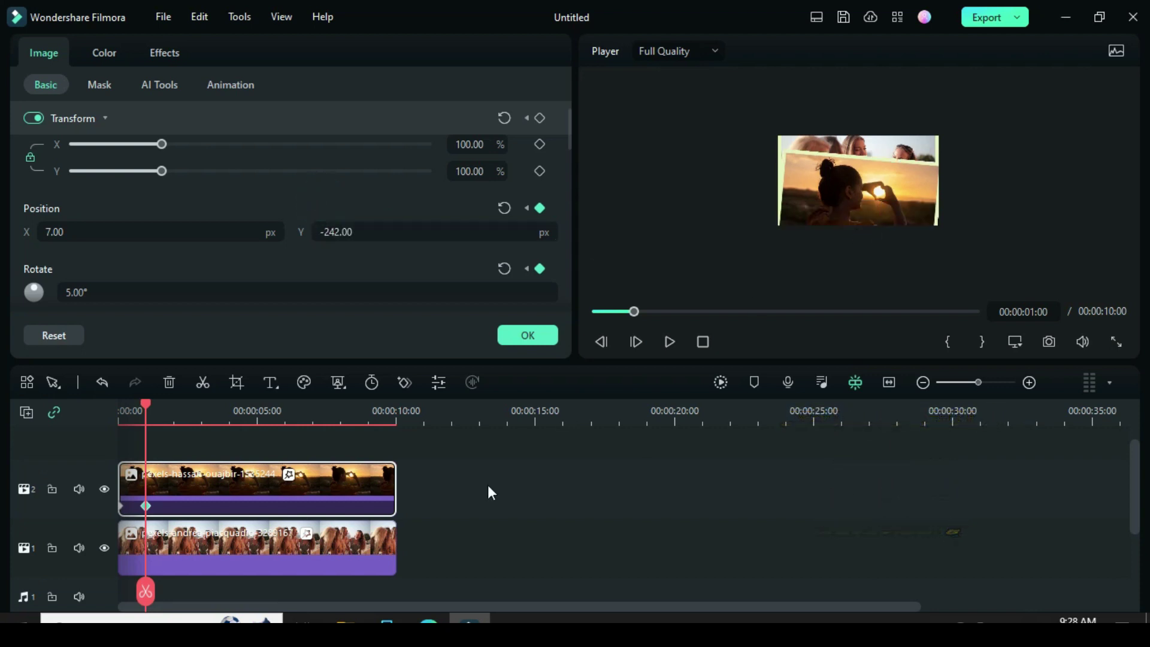
# Step: Restore the sunset clip's position and rotation to their defaults at the 2-second mark as its third keyframe
pyautogui.click(174, 407)
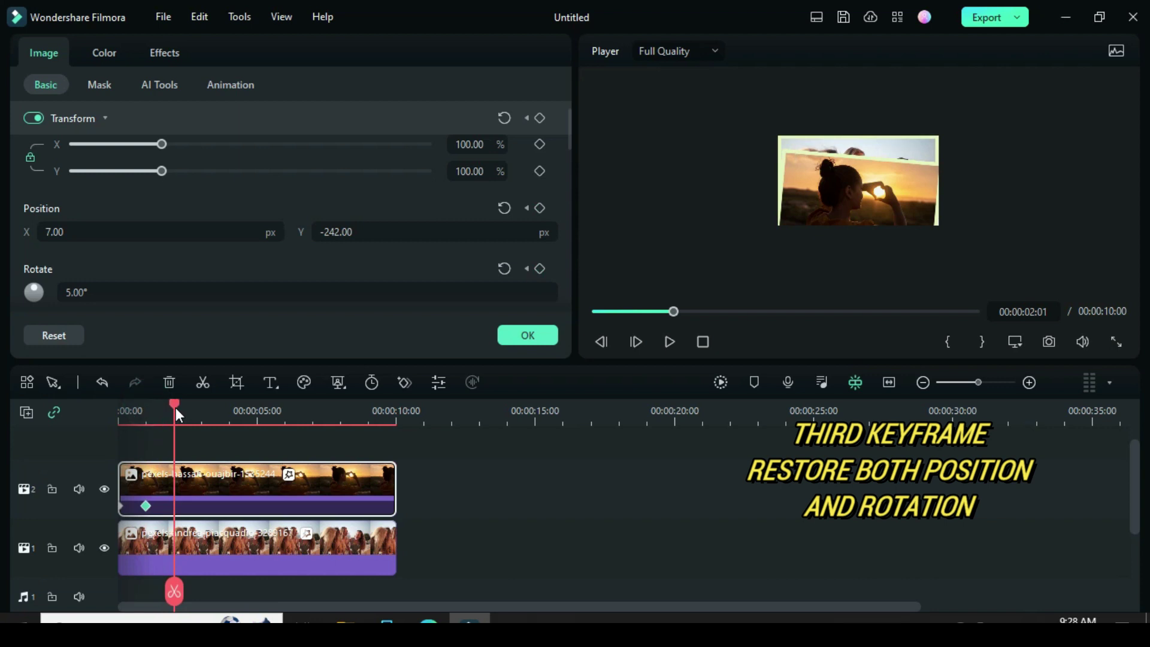
pyautogui.click(174, 408)
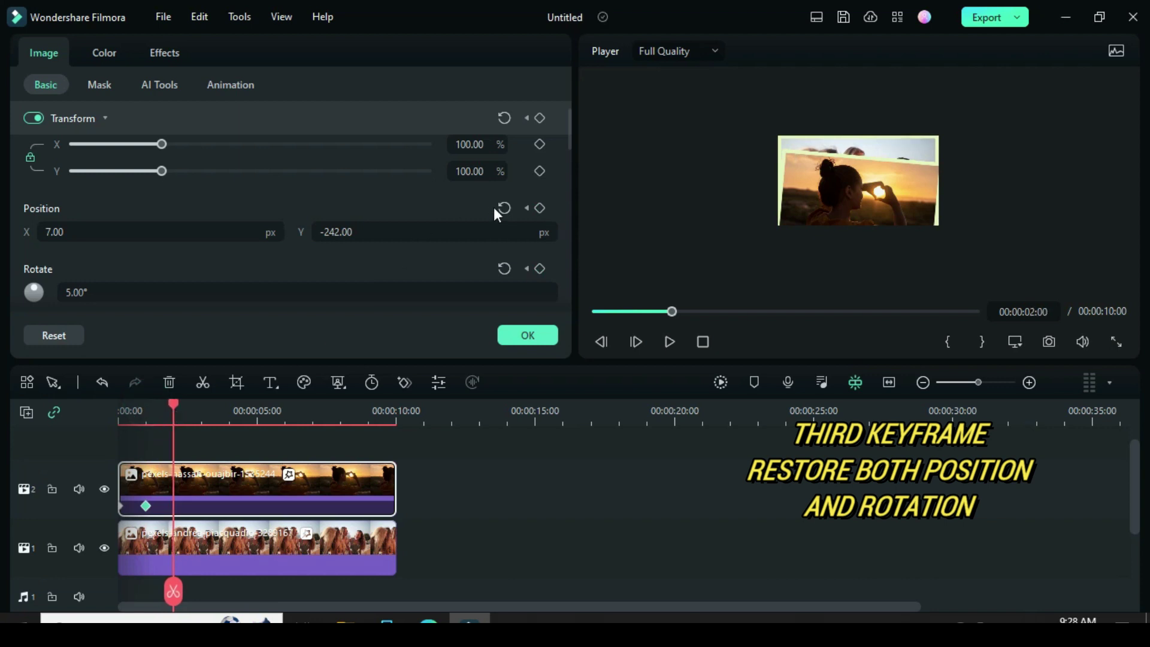
pyautogui.click(501, 269)
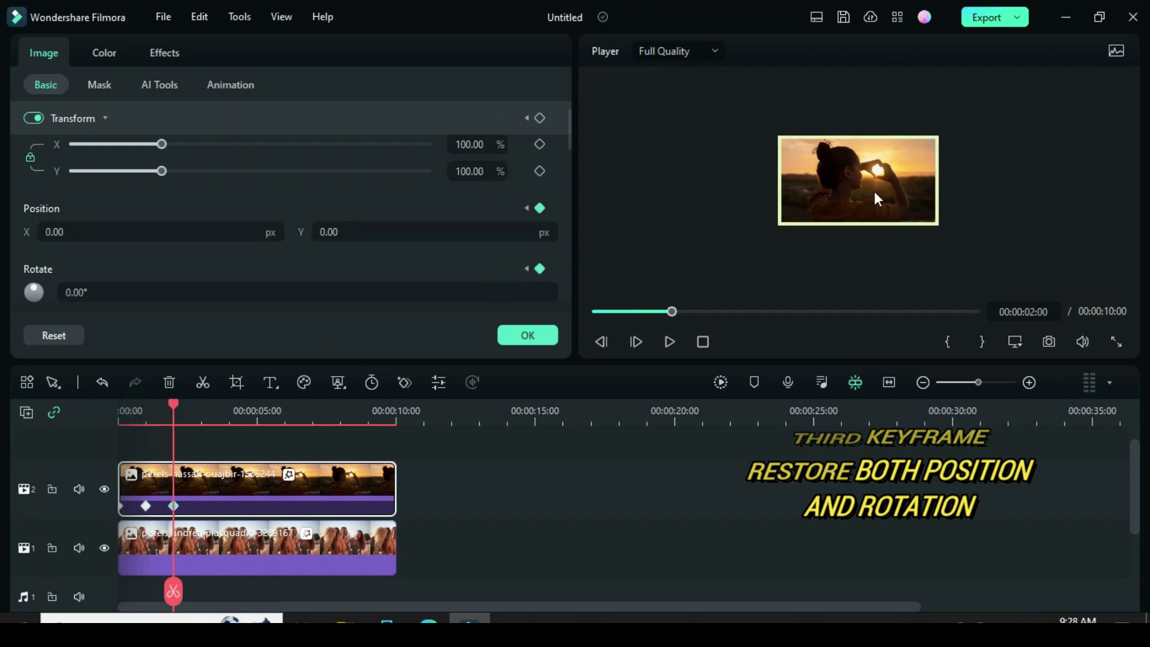
# Step: Render the timeline preview, play the sunset picture's slide-in from the start, and return the playhead to the beginning
pyautogui.click(120, 409)
pyautogui.click(720, 382)
pyautogui.click(666, 339)
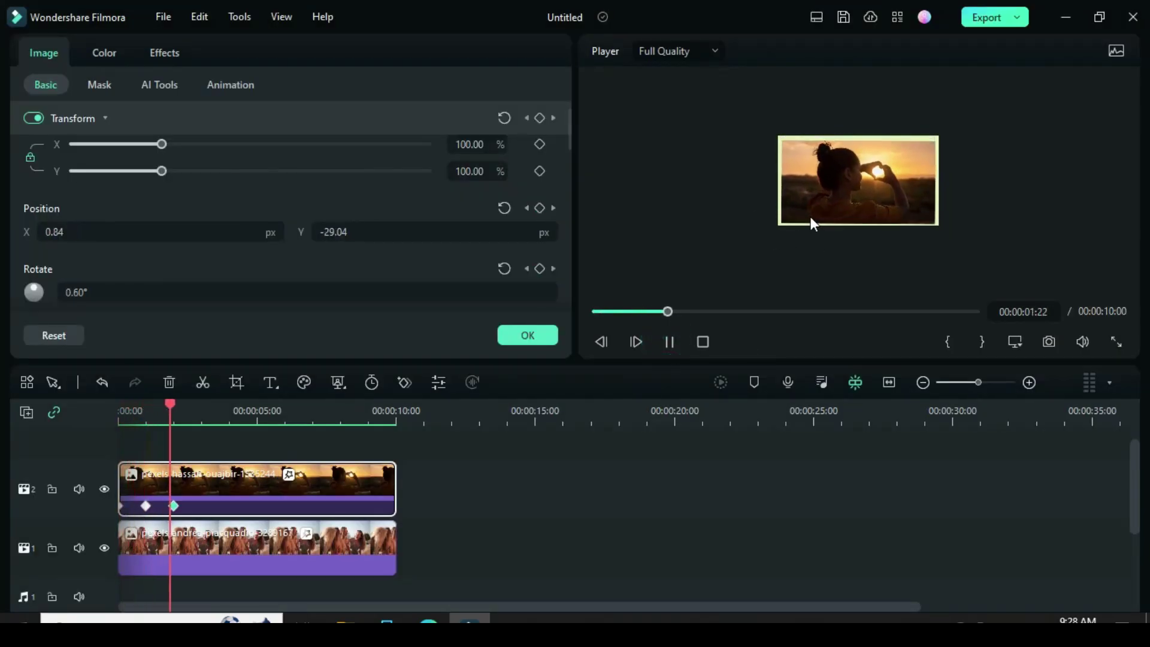
pyautogui.click(597, 311)
pyautogui.click(669, 341)
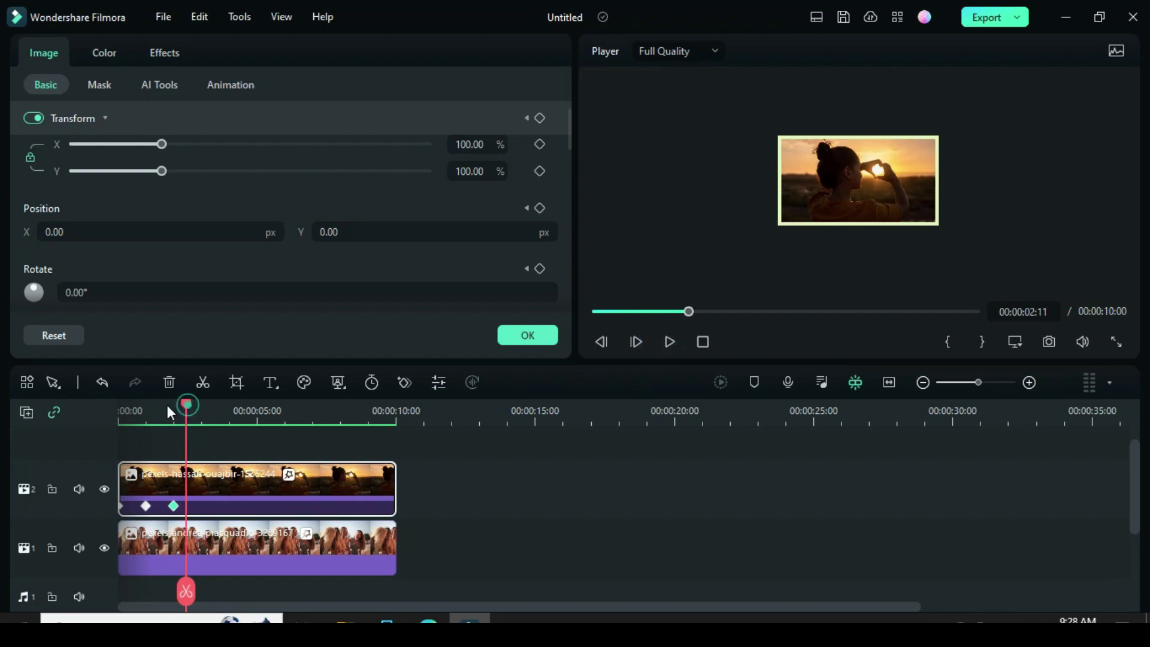
pyautogui.click(118, 420)
# Step: Add a third video track above the sunset clip and close the clip's properties
pyautogui.click(26, 412)
pyautogui.click(60, 437)
pyautogui.click(527, 335)
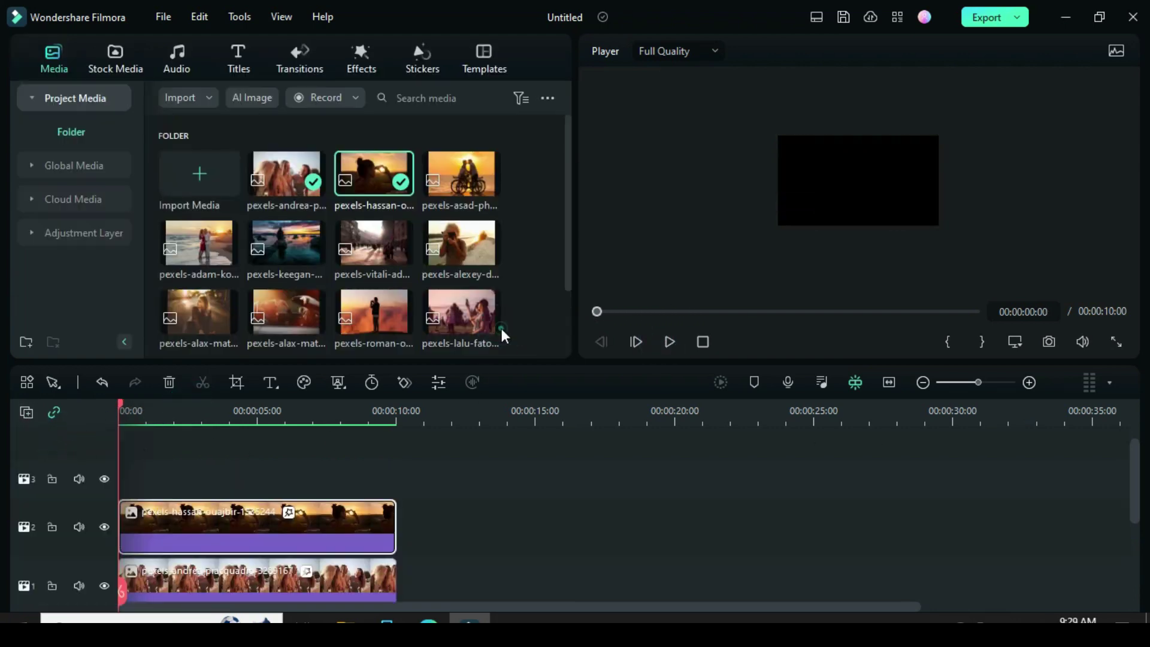
# Step: Place the bicycle couple picture at the start of the third video track and paste the copied Border effect onto it
pyautogui.moveTo(468, 182); pyautogui.dragTo(131, 485)
pyautogui.moveTo(256, 498); pyautogui.dragTo(378, 514)
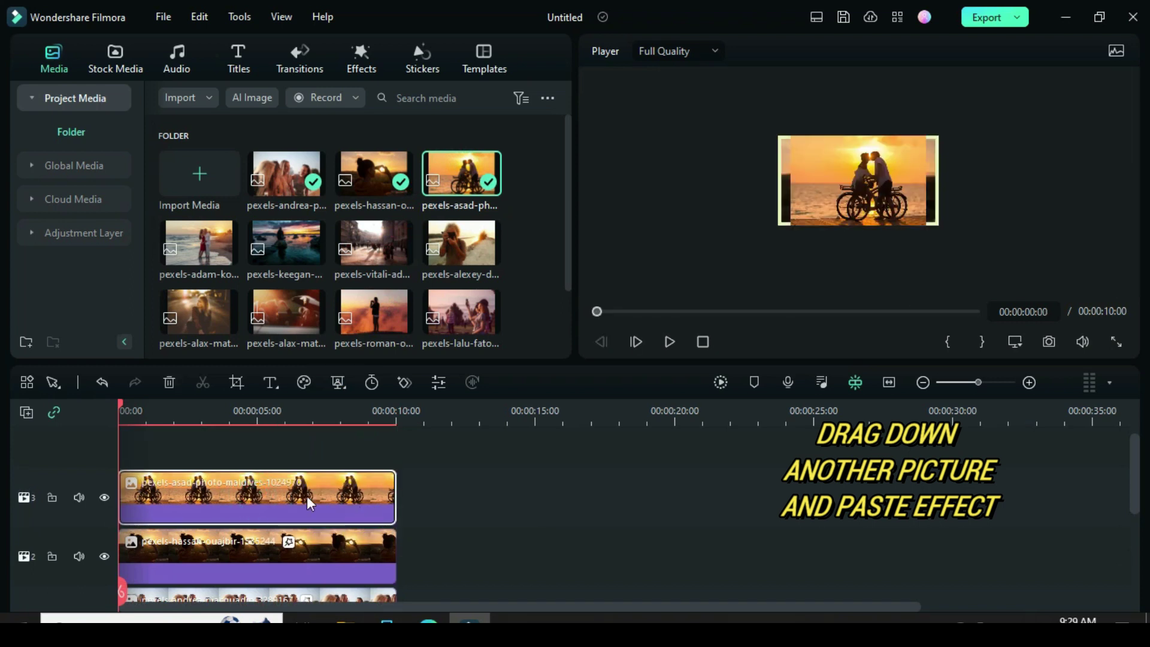
pyautogui.rightClick(226, 488)
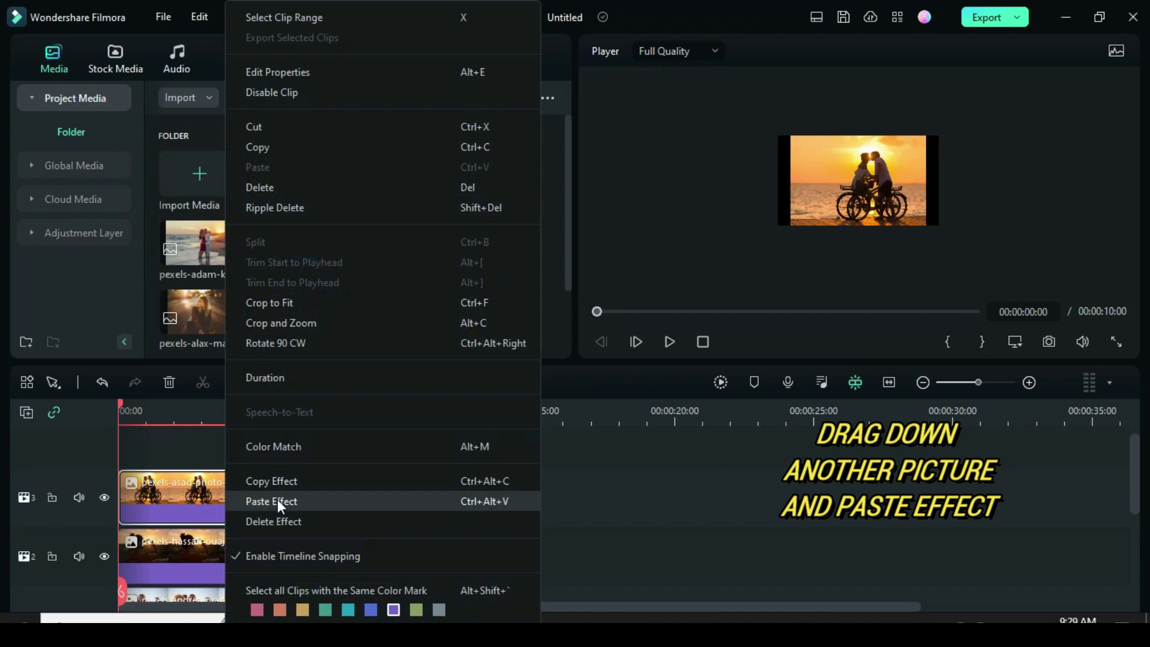
pyautogui.click(278, 499)
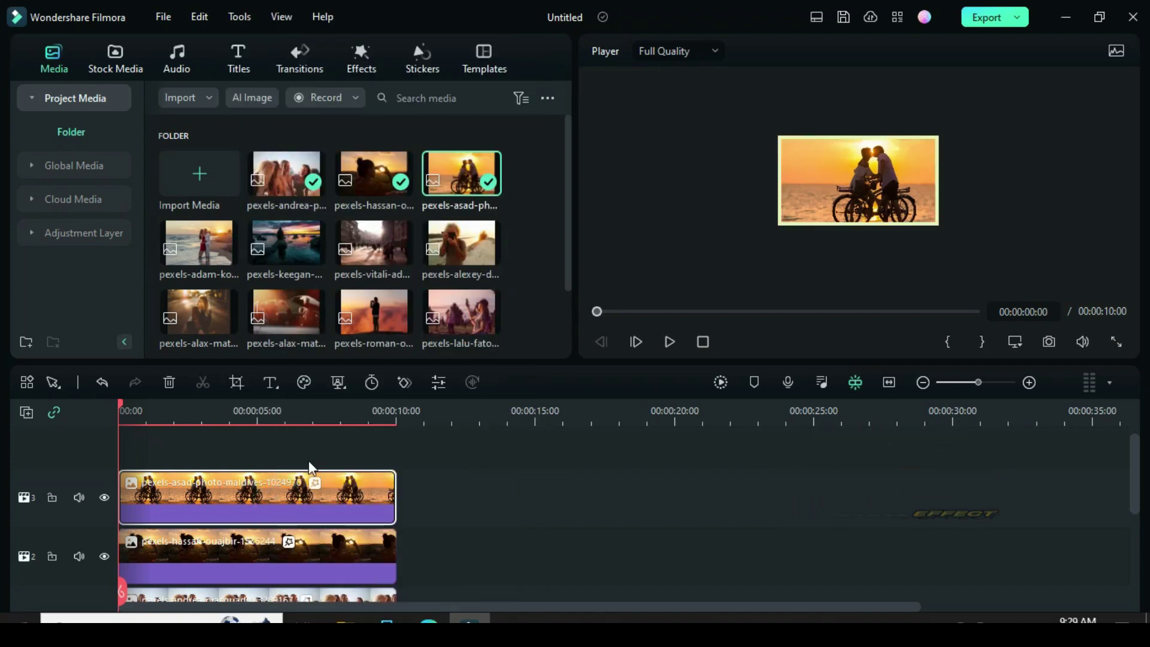
# Step: Add position and rotation keyframes at the start of the bicycle couple clip
pyautogui.doubleClick(226, 494)
pyautogui.click(539, 208)
pyautogui.click(539, 268)
# Step: Set the bicycle couple clip's first keyframe to position X -1959 px, Y -537 px and rotation -5°
pyautogui.click(75, 229)
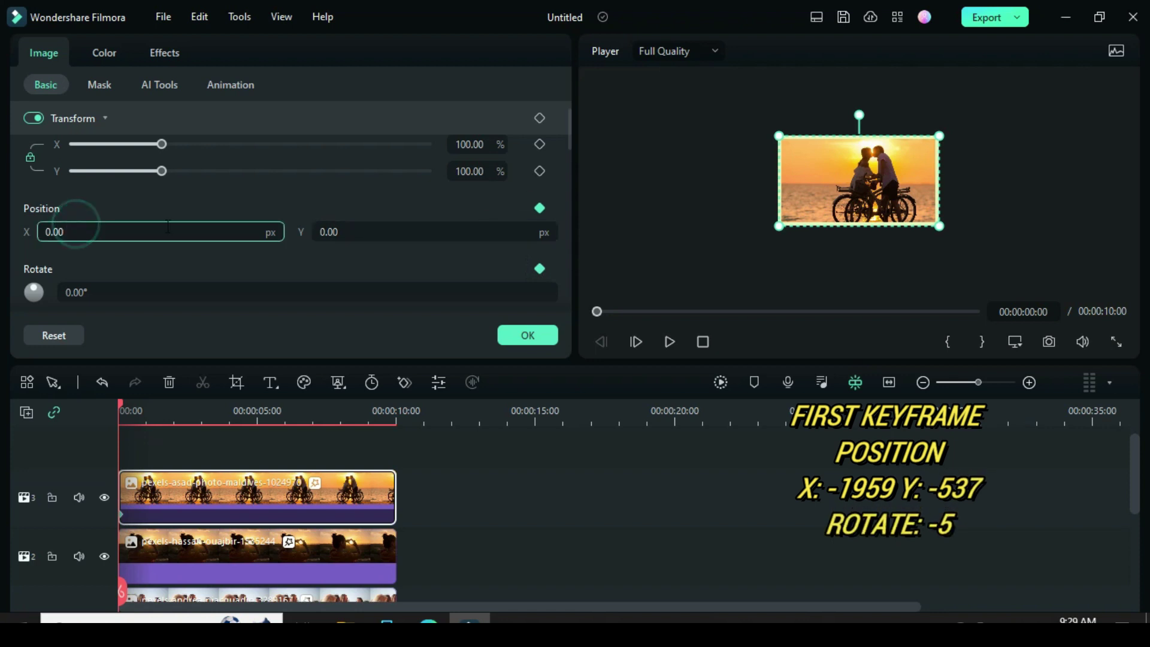
pyautogui.write('-1959')
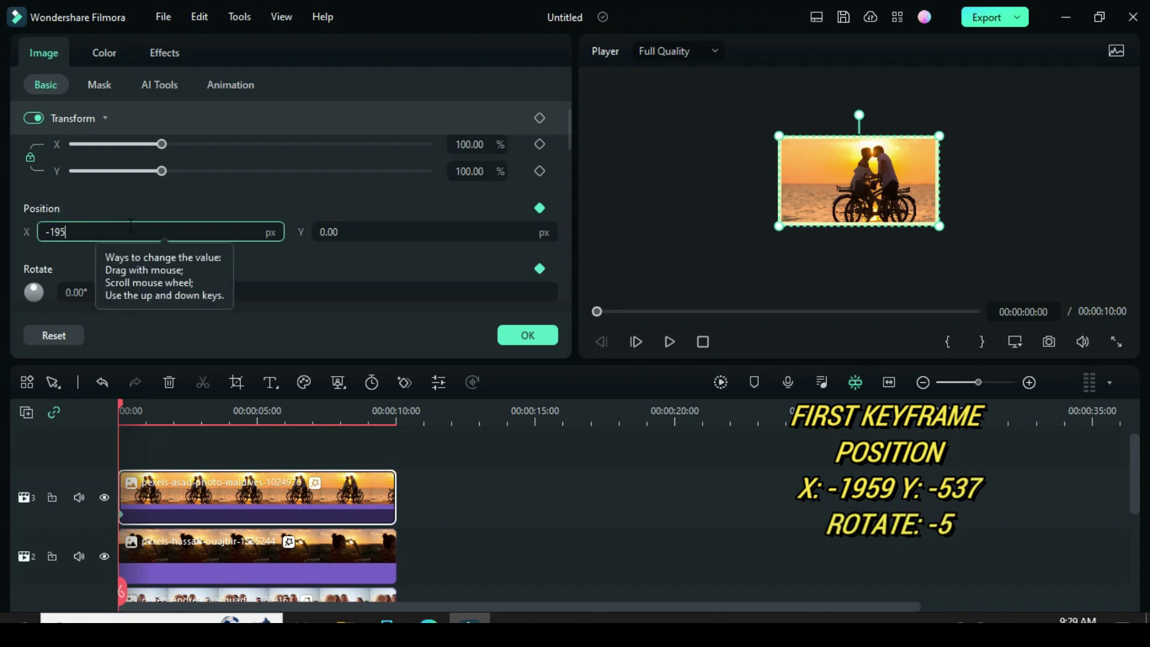
pyautogui.click(106, 203)
pyautogui.click(349, 233)
pyautogui.write('-')
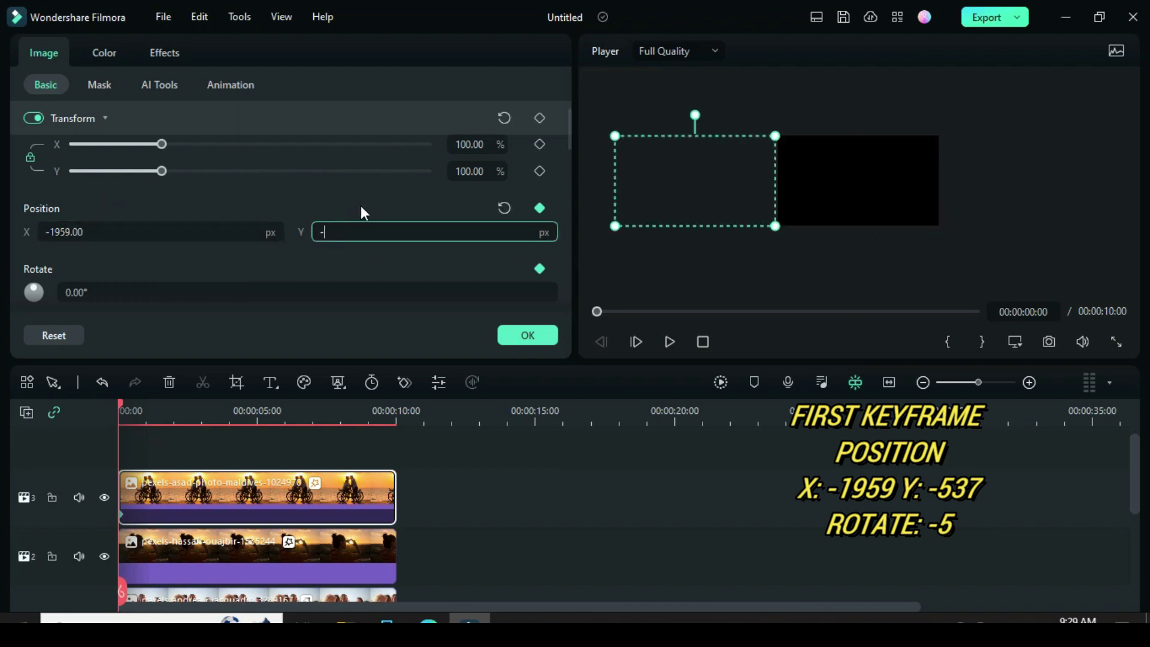
pyautogui.write('537')
pyautogui.click(351, 203)
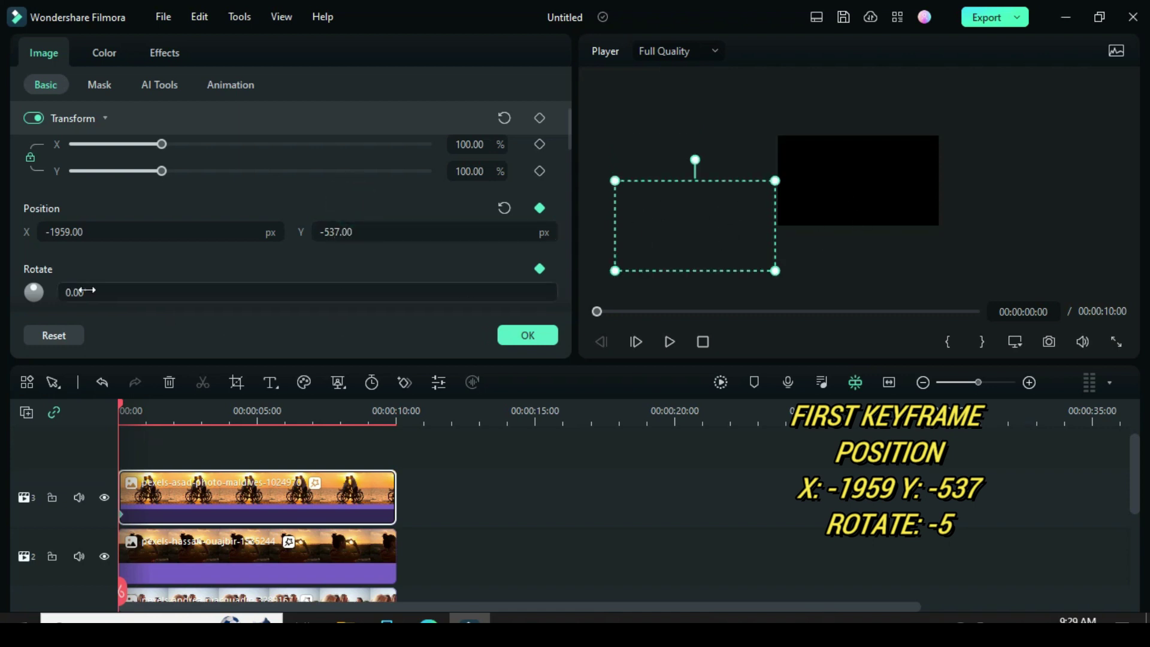
pyautogui.click(161, 291)
pyautogui.write('-5')
pyautogui.click(136, 257)
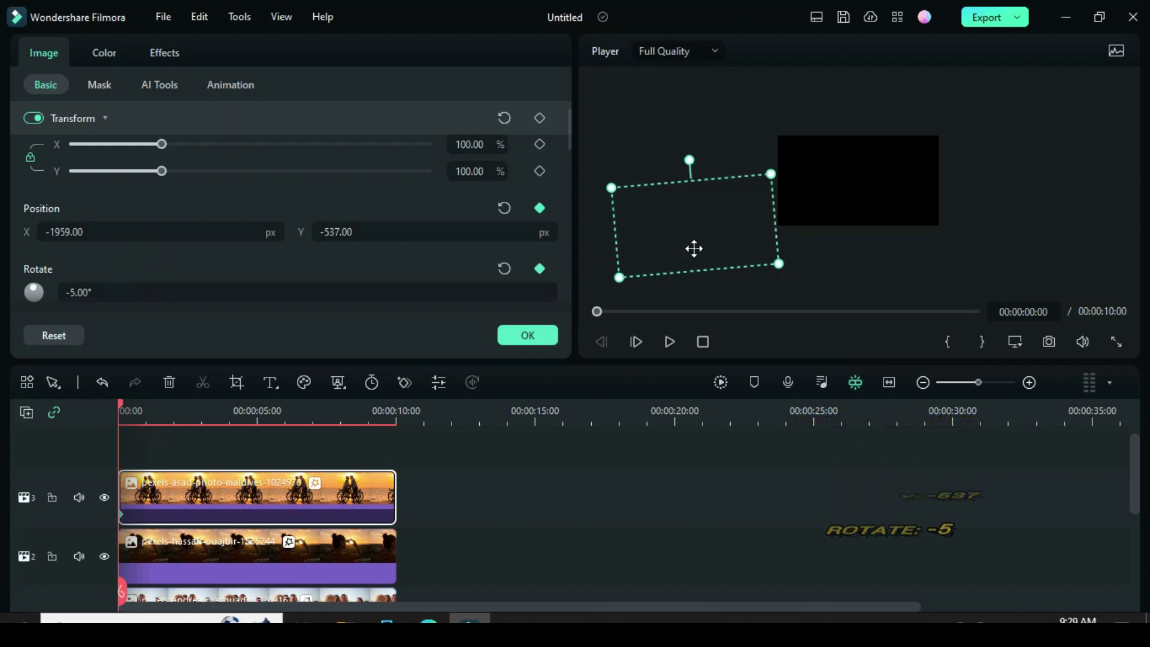
# Step: Add position and rotation keyframes to the bicycle couple clip at 1 second, with position X -7 px and Y -242 px
pyautogui.moveTo(122, 405); pyautogui.dragTo(146, 404)
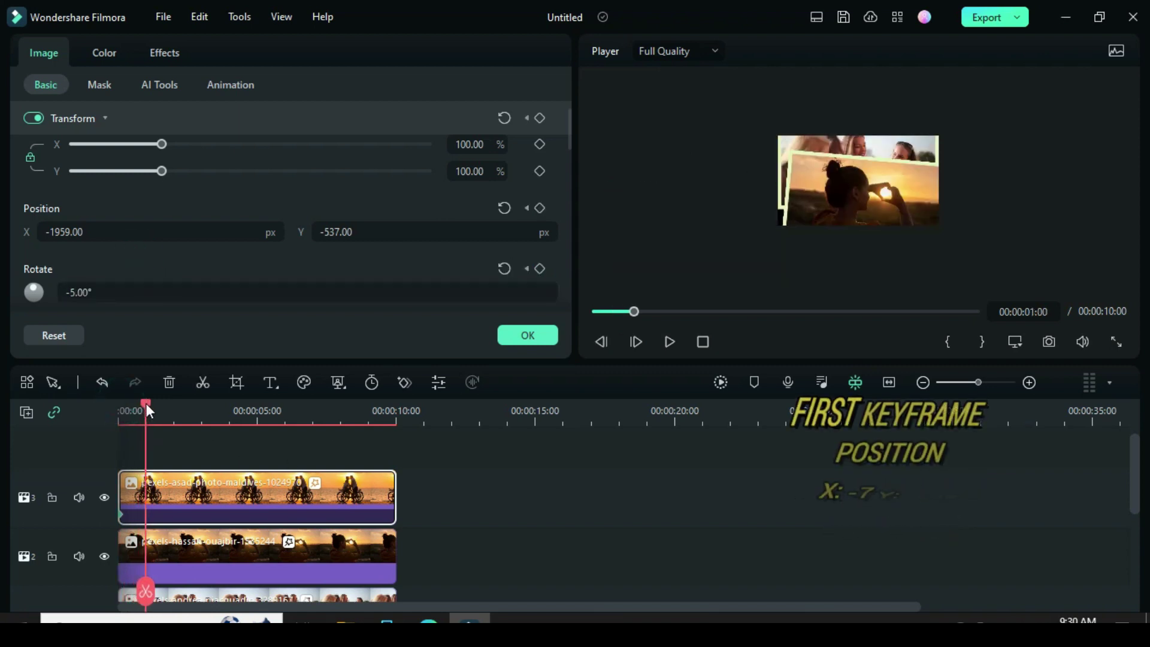
pyautogui.click(539, 207)
pyautogui.click(539, 268)
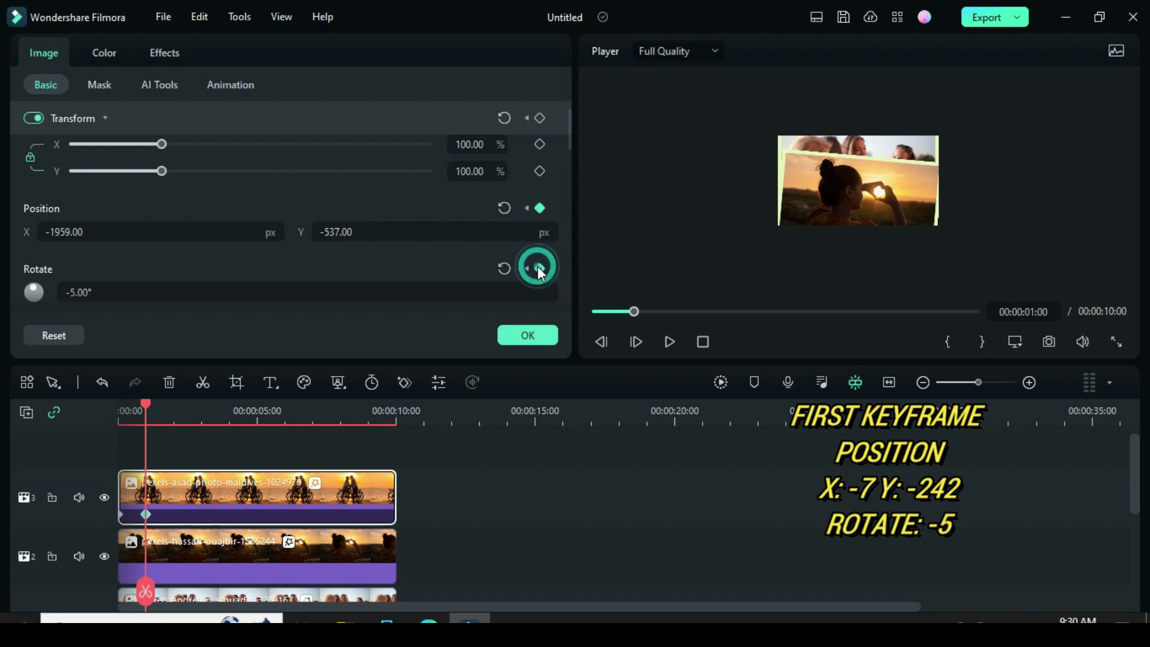
pyautogui.click(94, 231)
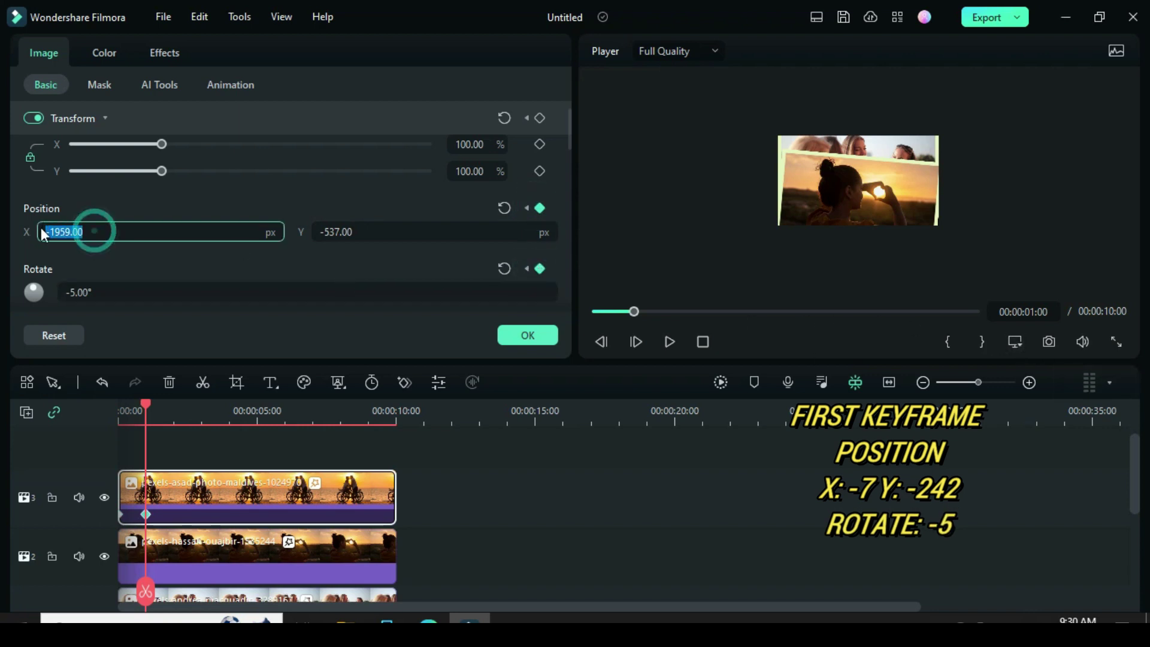
pyautogui.write('-7')
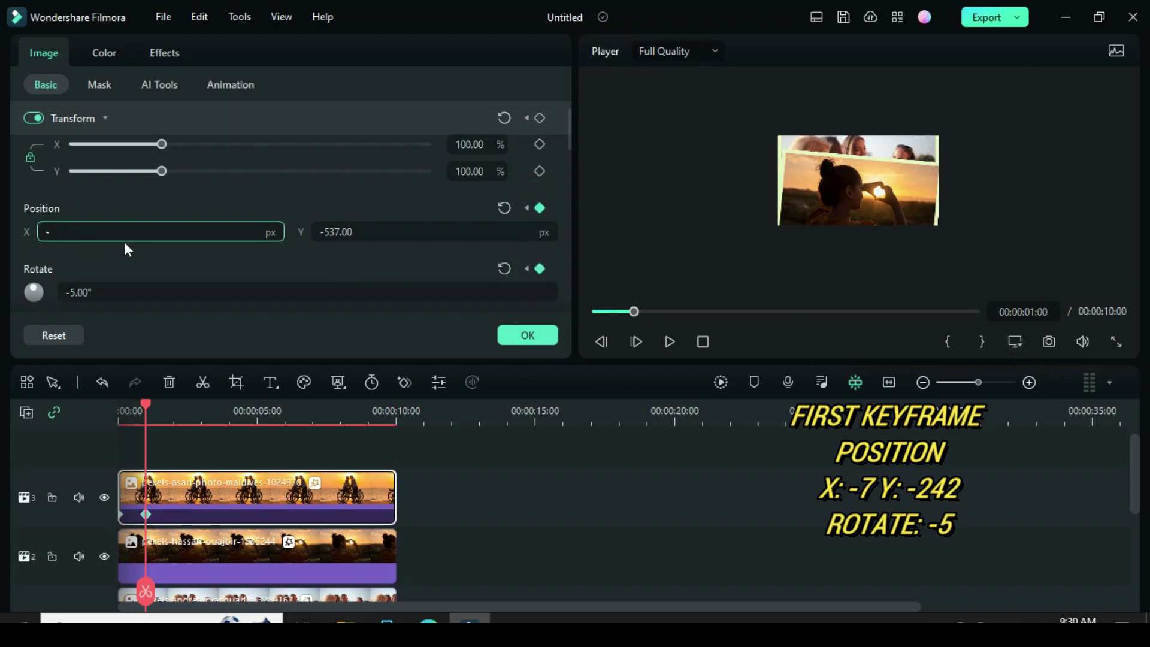
pyautogui.click(103, 203)
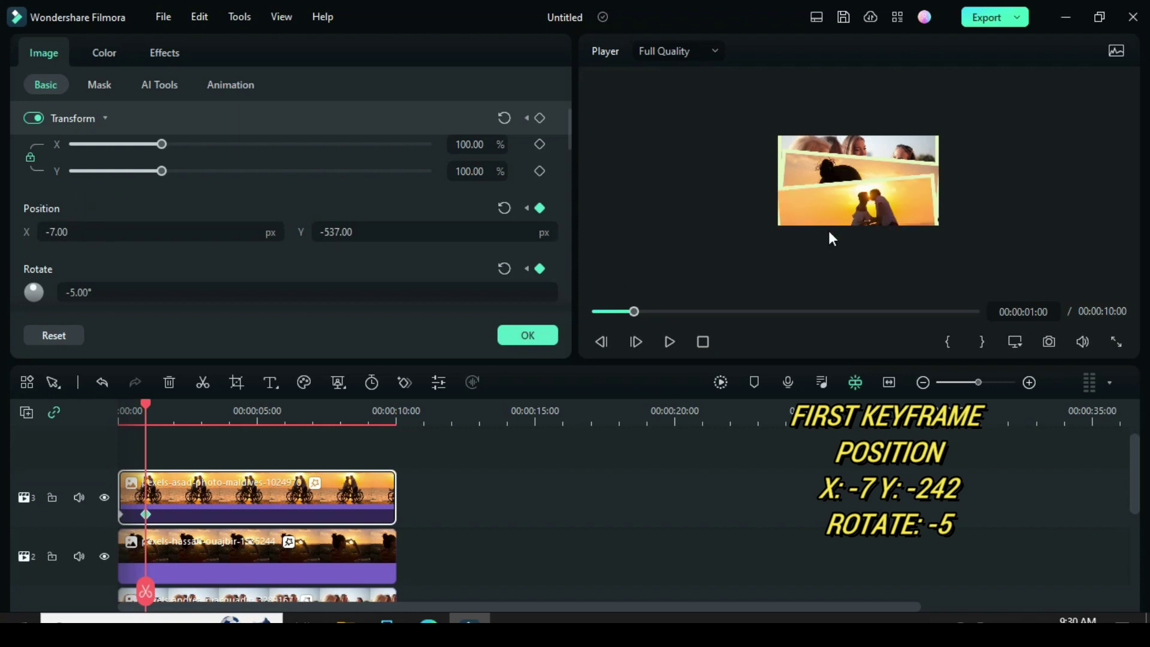
pyautogui.click(358, 231)
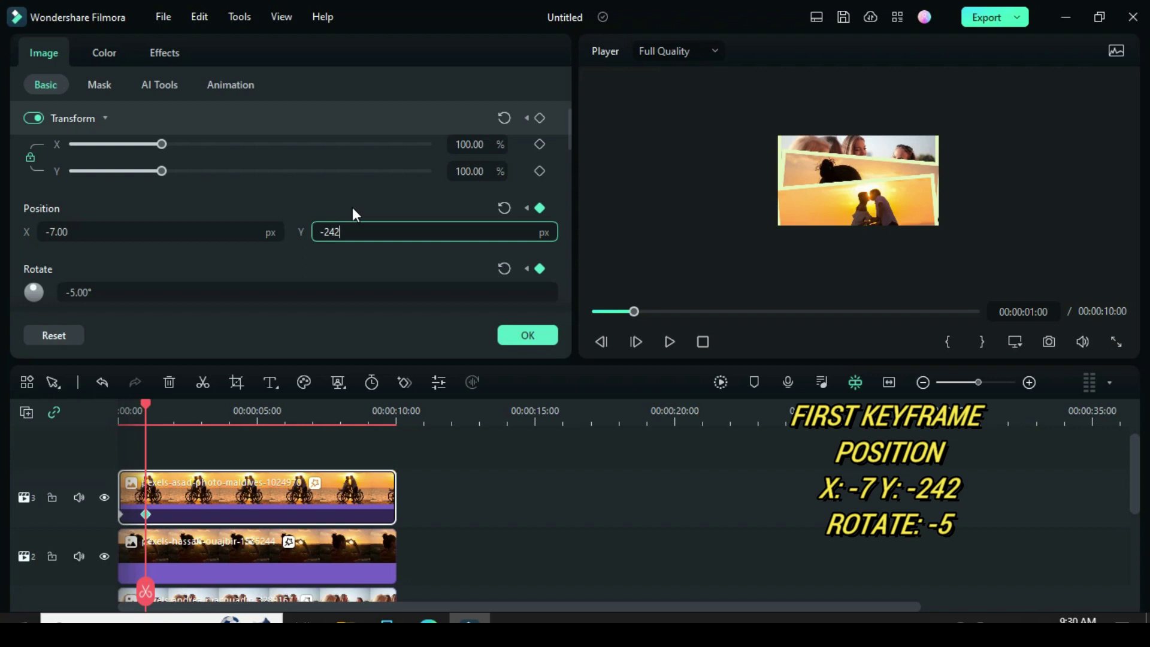
pyautogui.click(330, 200)
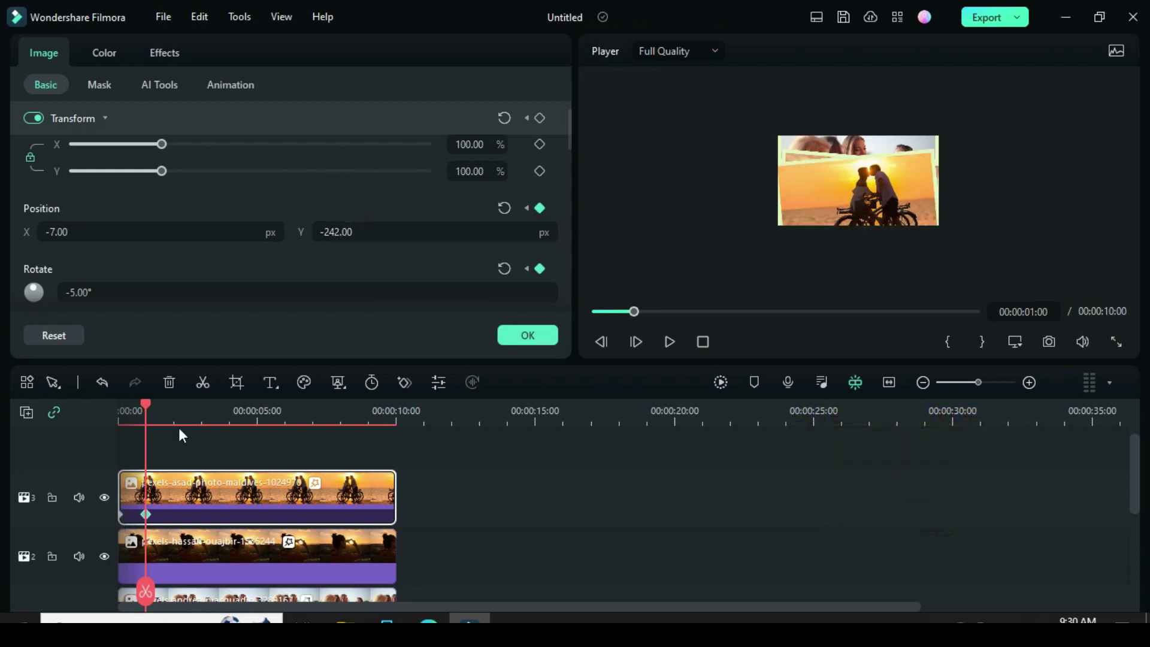
# Step: Restore the bicycle couple clip's position and rotation to their defaults at the 2-second mark as its third keyframe
pyautogui.moveTo(144, 405); pyautogui.dragTo(173, 407)
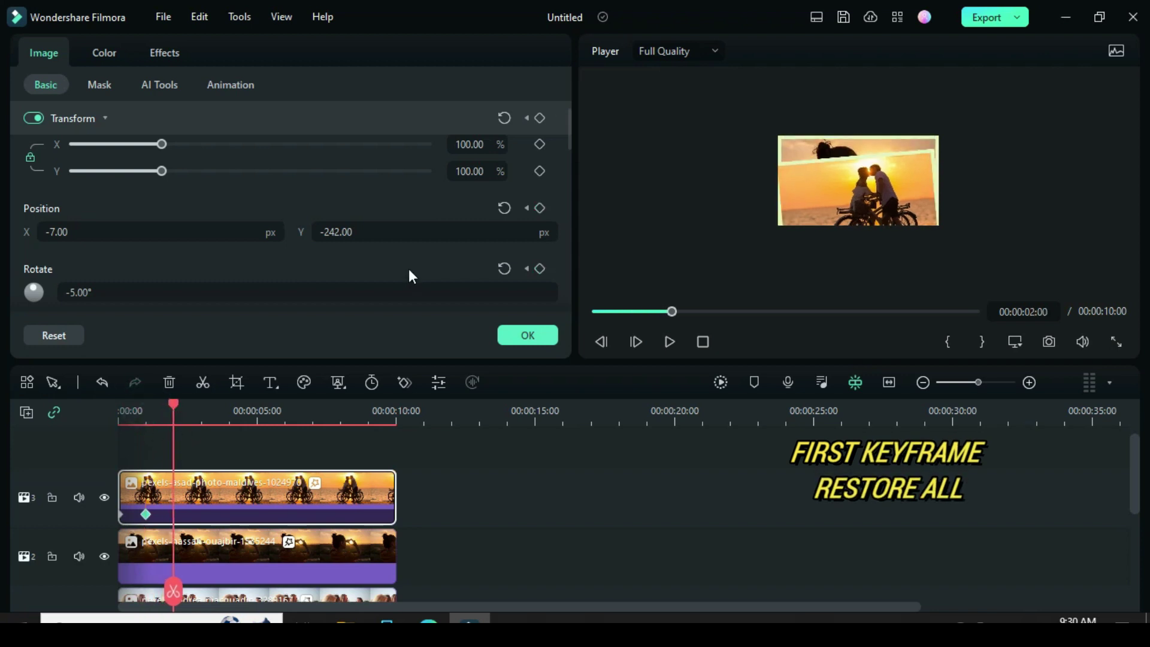
pyautogui.click(507, 206)
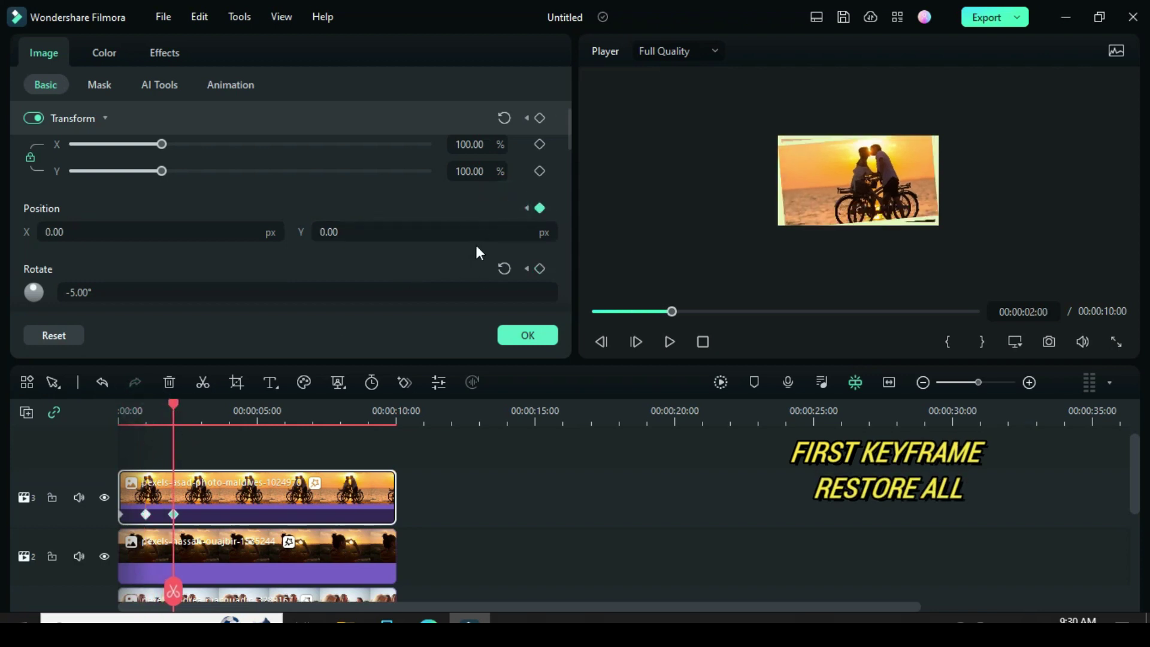
pyautogui.click(504, 269)
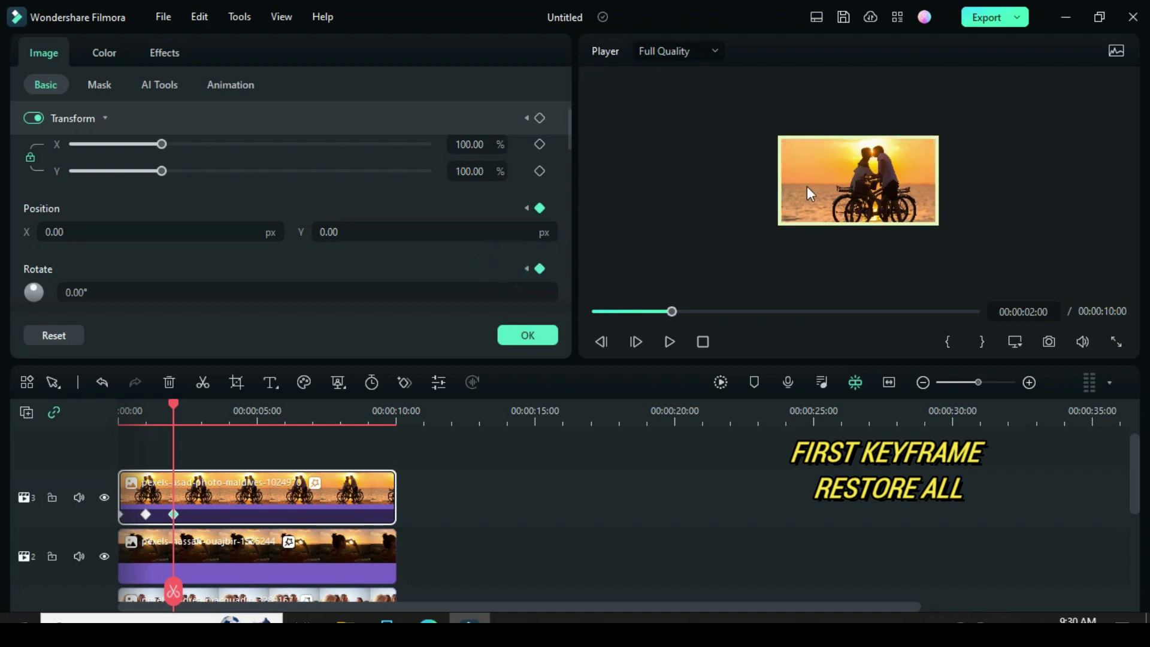
# Step: Render the timeline preview, play the combined animation of all three pictures, and return the playhead to the beginning
pyautogui.click(593, 311)
pyautogui.click(721, 382)
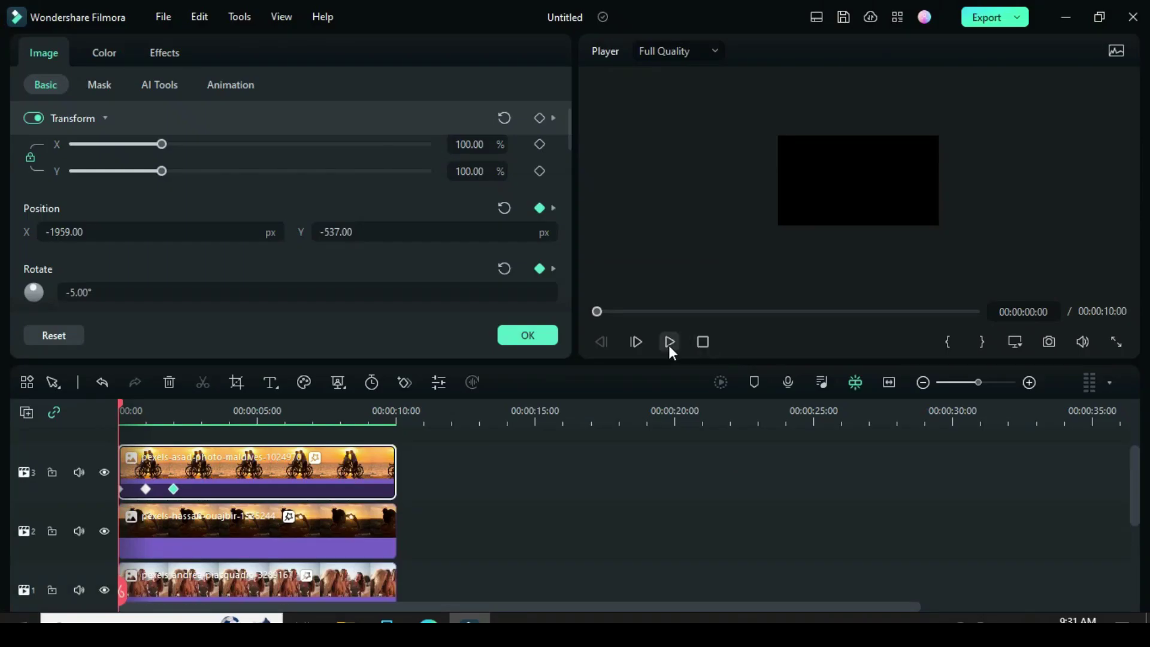
pyautogui.click(669, 342)
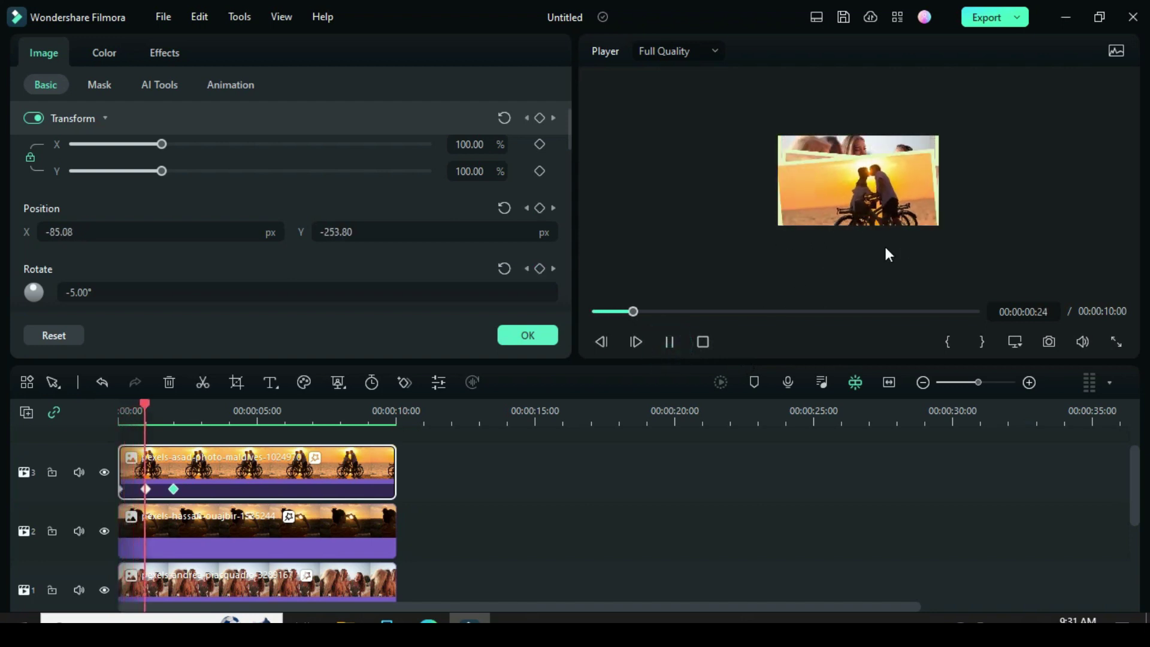
pyautogui.click(596, 311)
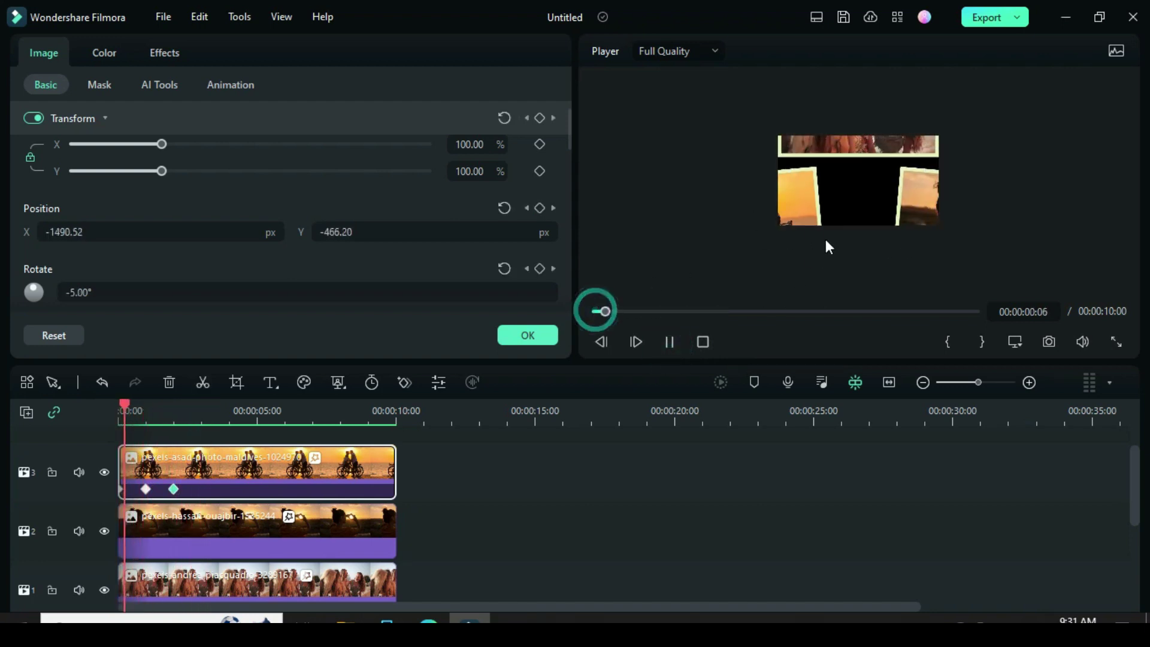
pyautogui.click(663, 342)
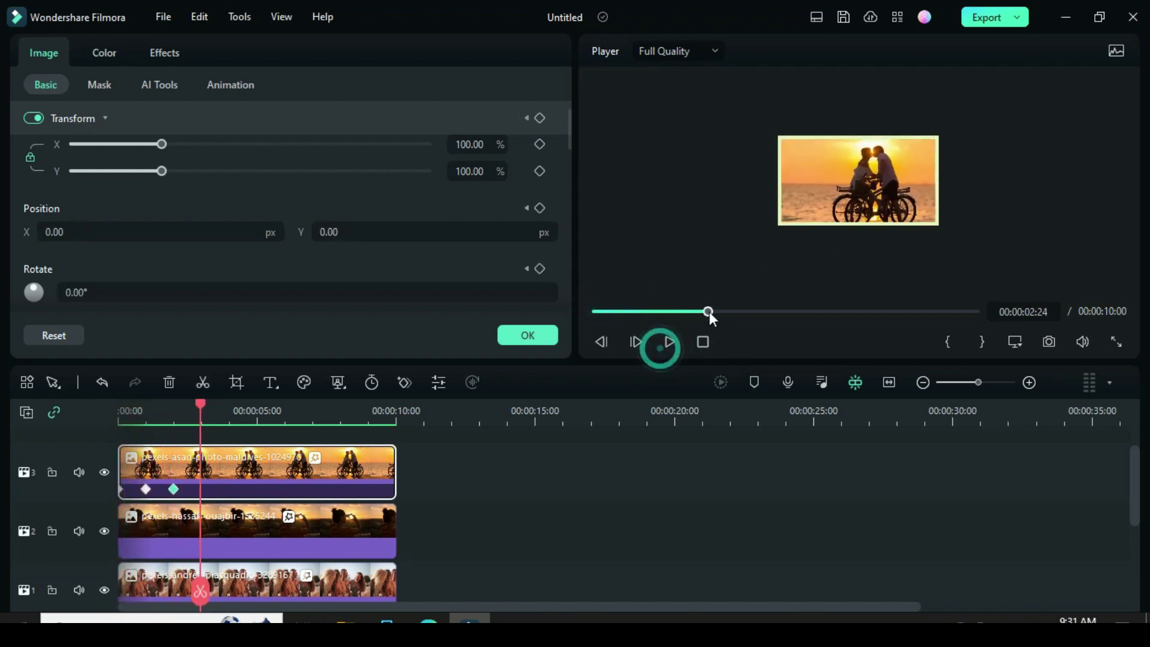
pyautogui.moveTo(709, 312); pyautogui.dragTo(580, 317)
# Step: Add a position keyframe to the bicycle couple clip at 4 seconds, holding X and Y at 0 px
pyautogui.moveTo(120, 409); pyautogui.dragTo(229, 405)
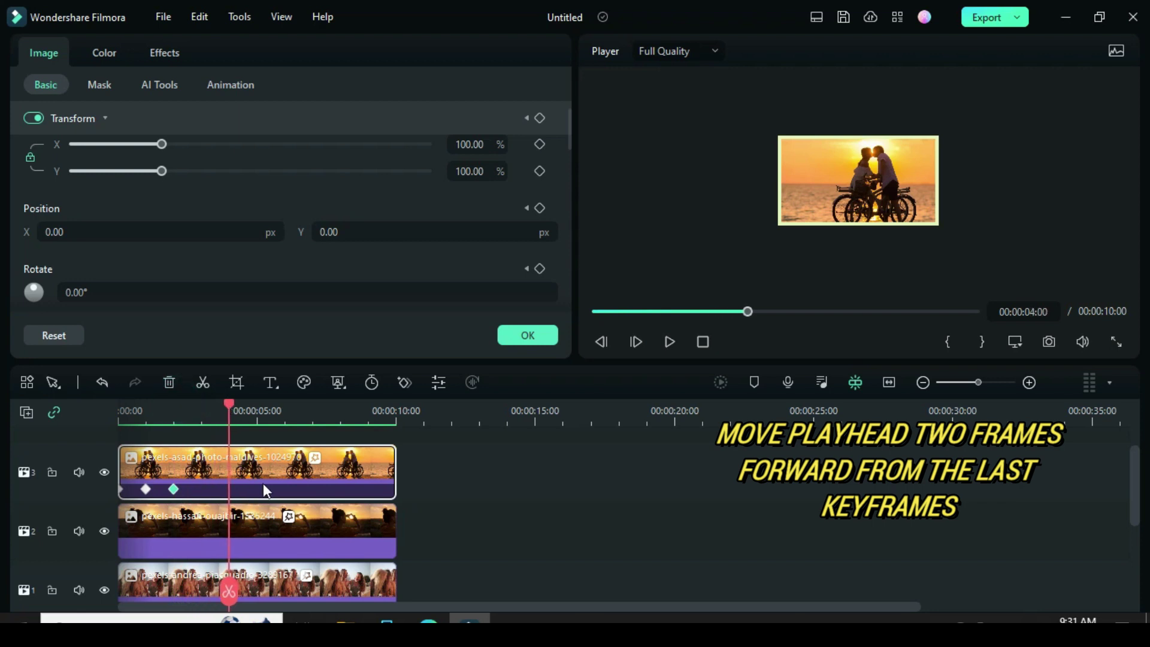
pyautogui.click(539, 210)
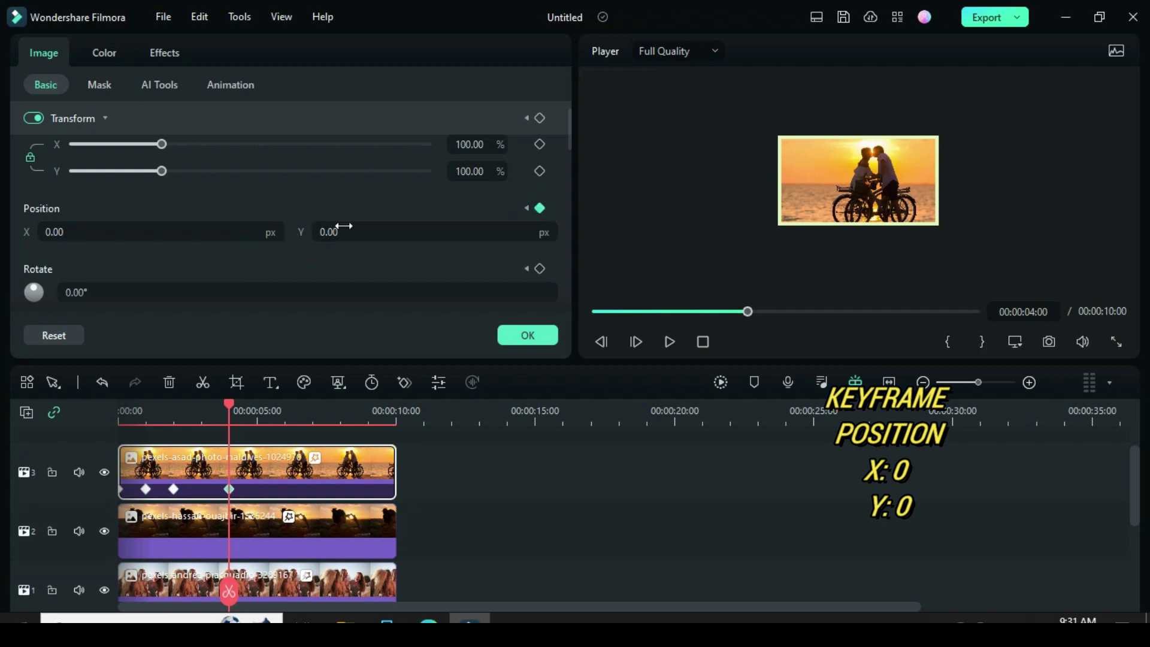
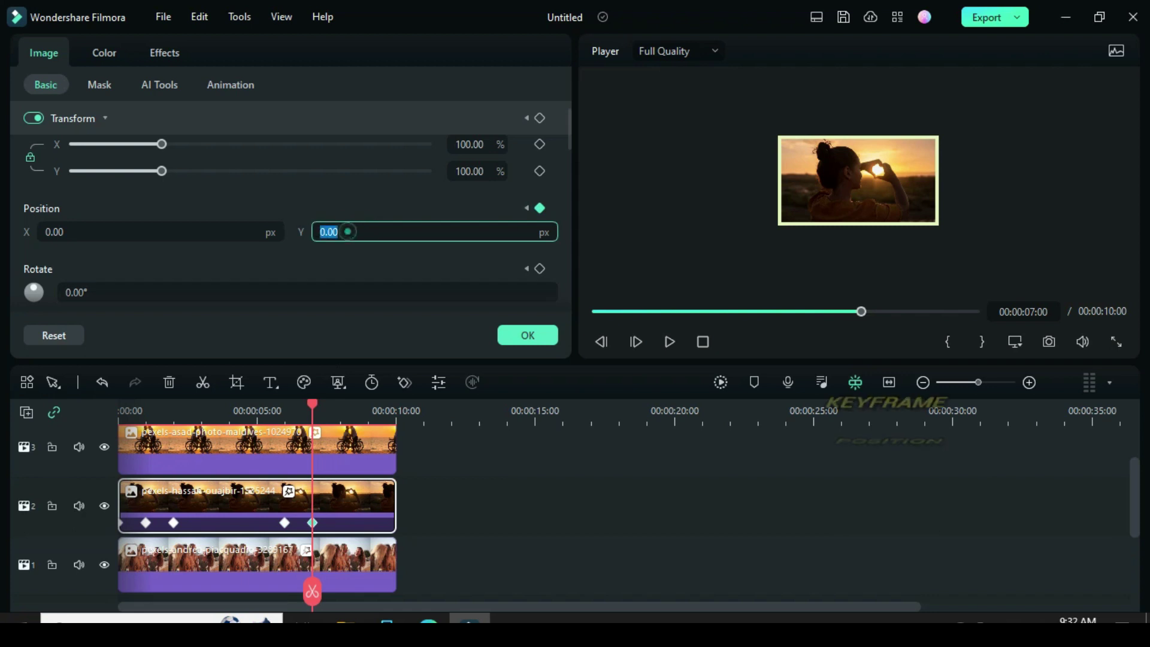
# Step: Set the Y position of the heart-hands clip to -1080 px at its 7-second keyframe
pyautogui.write('108')
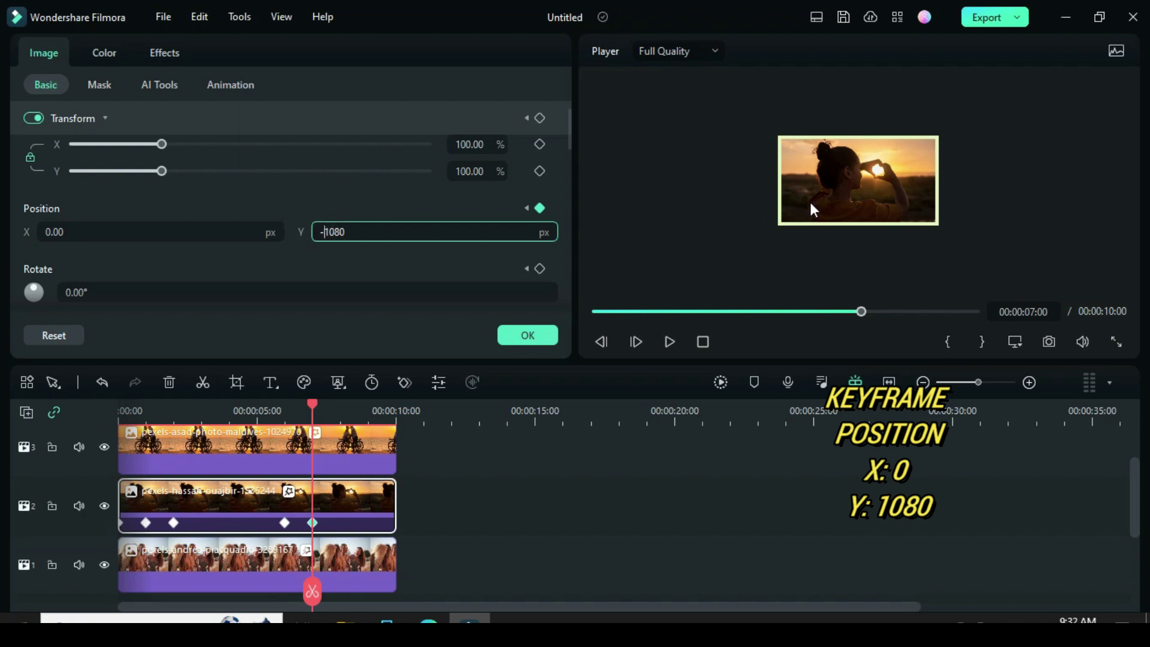
pyautogui.click(398, 200)
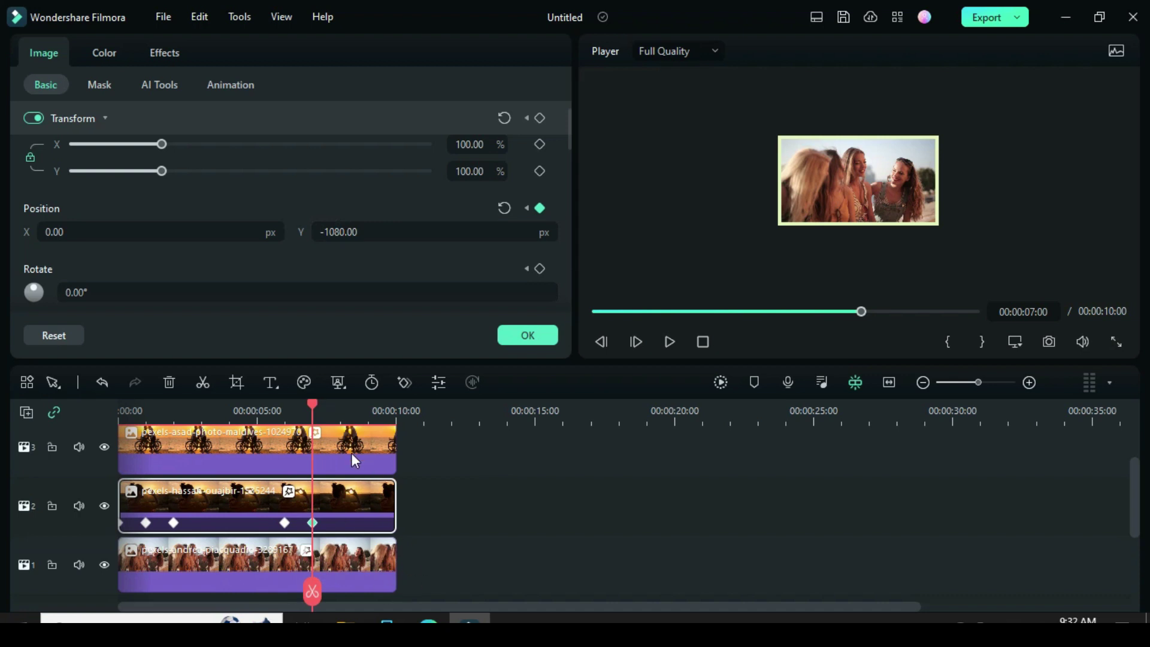
# Step: Move the playhead to 8 seconds and set the player's zoom level to Fit
pyautogui.moveTo(313, 405); pyautogui.dragTo(339, 404)
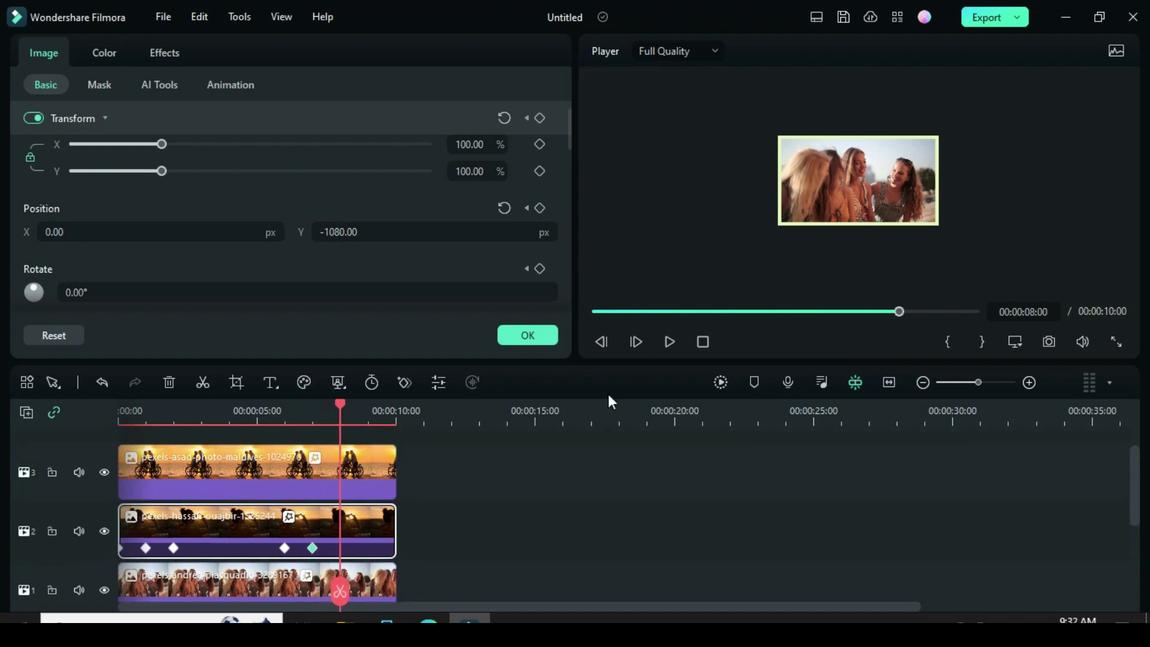
pyautogui.rightClick(737, 341)
pyautogui.moveTo(762, 451)
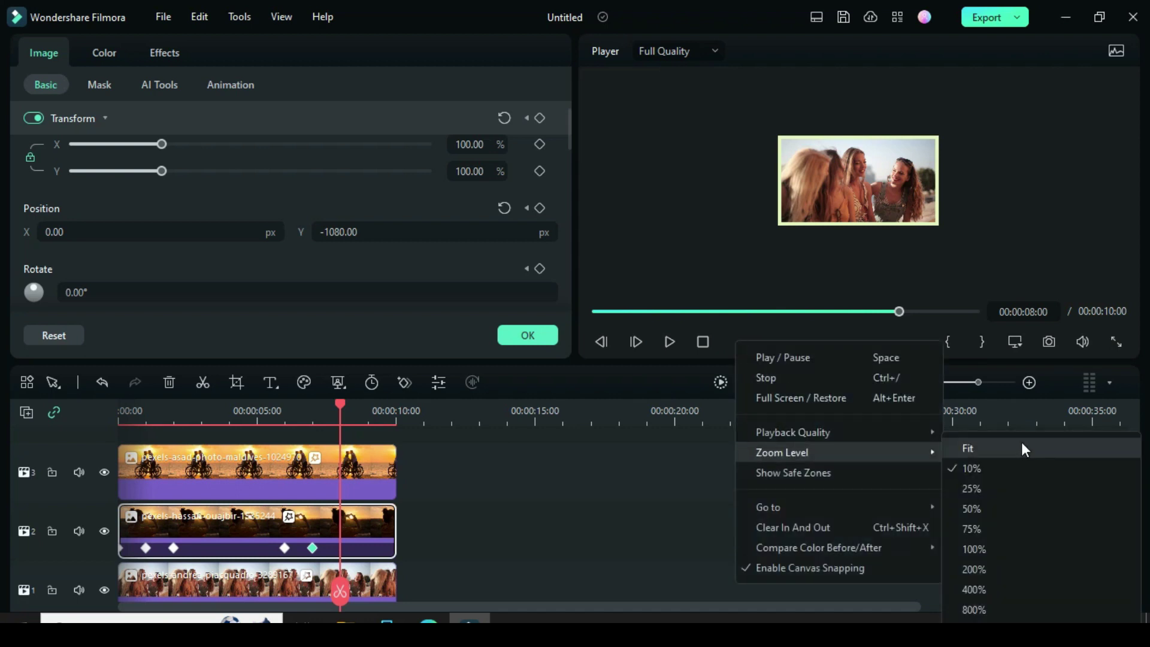
pyautogui.click(1018, 444)
# Step: Render the timeline preview and play the three-picture animation from the beginning
pyautogui.click(721, 382)
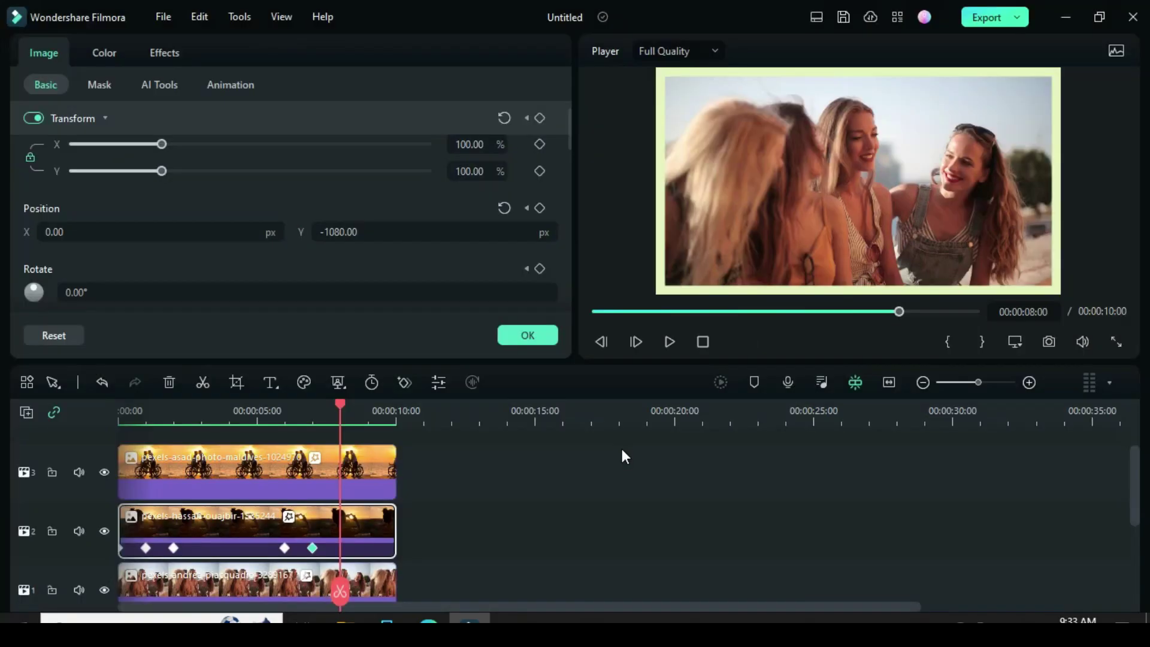
pyautogui.click(596, 311)
pyautogui.click(670, 342)
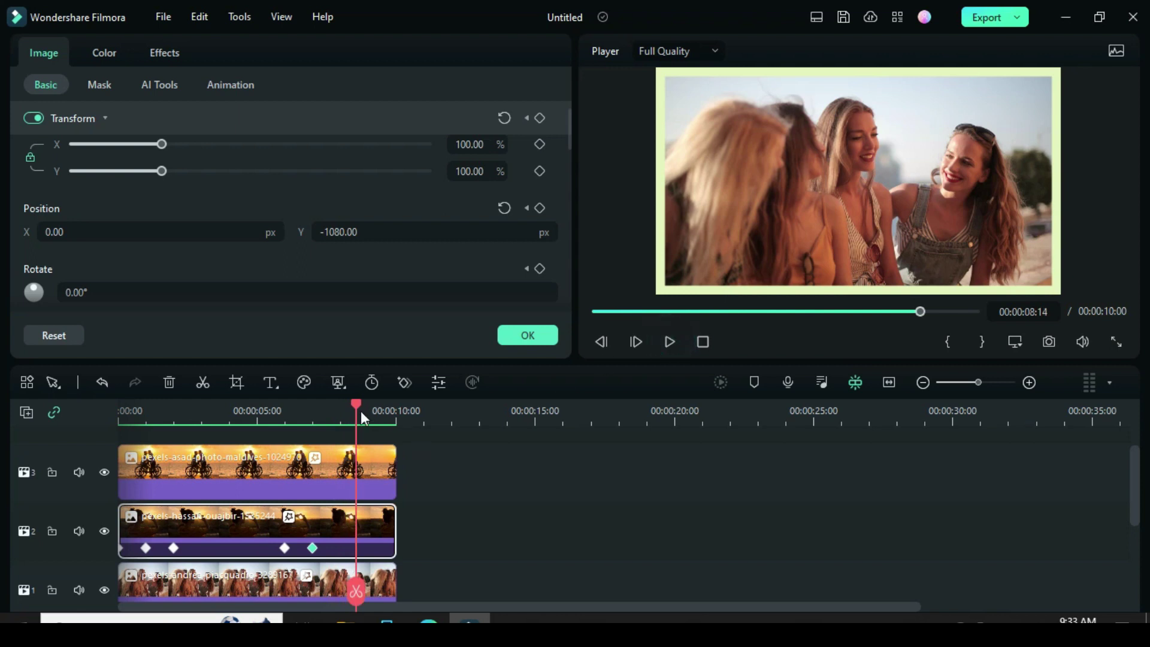
# Step: Place the playhead at 8 seconds, three seconds after the bicycle couple clip's last keyframe, and copy all three picture clips
pyautogui.click(277, 411)
pyautogui.click(316, 451)
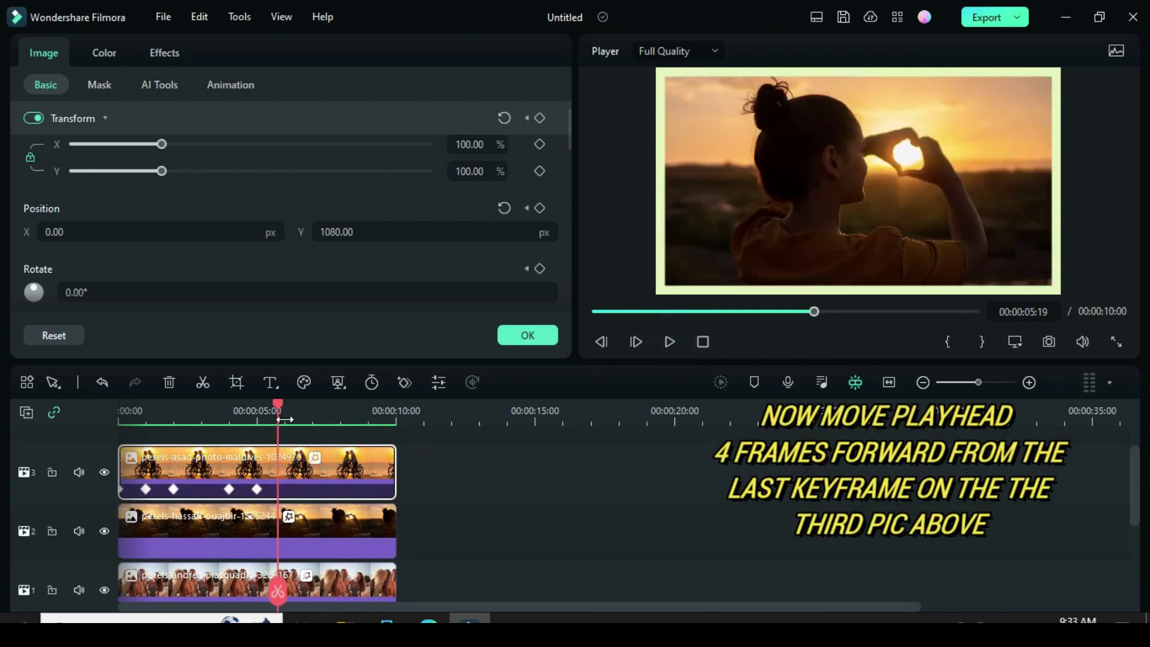
pyautogui.moveTo(282, 404); pyautogui.dragTo(340, 409)
pyautogui.click(357, 526)
pyautogui.scroll(-1, 382, 541)
pyautogui.moveTo(434, 540); pyautogui.dragTo(344, 506)
pyautogui.rightClick(349, 509)
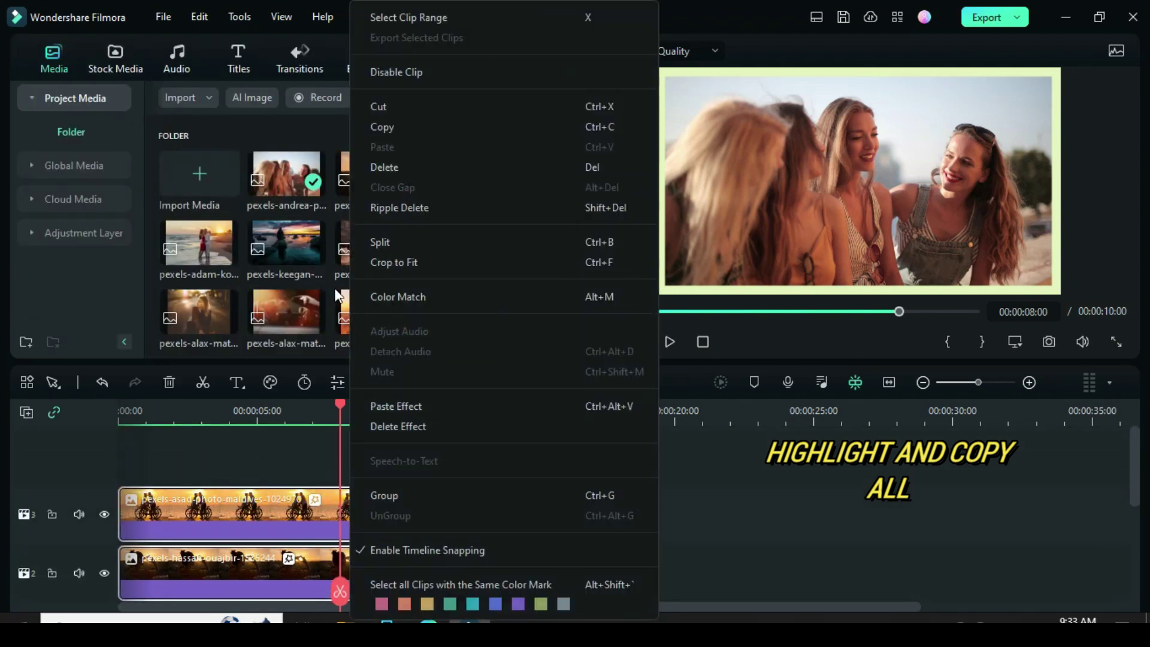
pyautogui.click(389, 131)
# Step: Add a video track above the bicycle couple clip and paste the three copied clips there, starting at 8 seconds
pyautogui.click(26, 413)
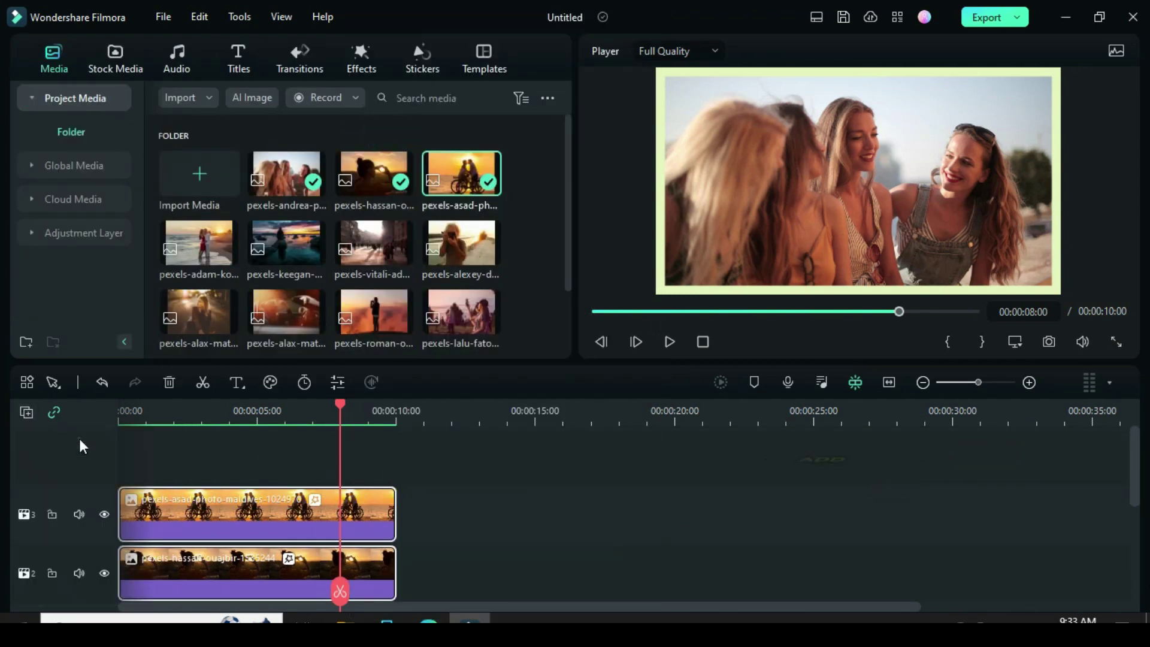
pyautogui.click(79, 439)
pyautogui.rightClick(377, 495)
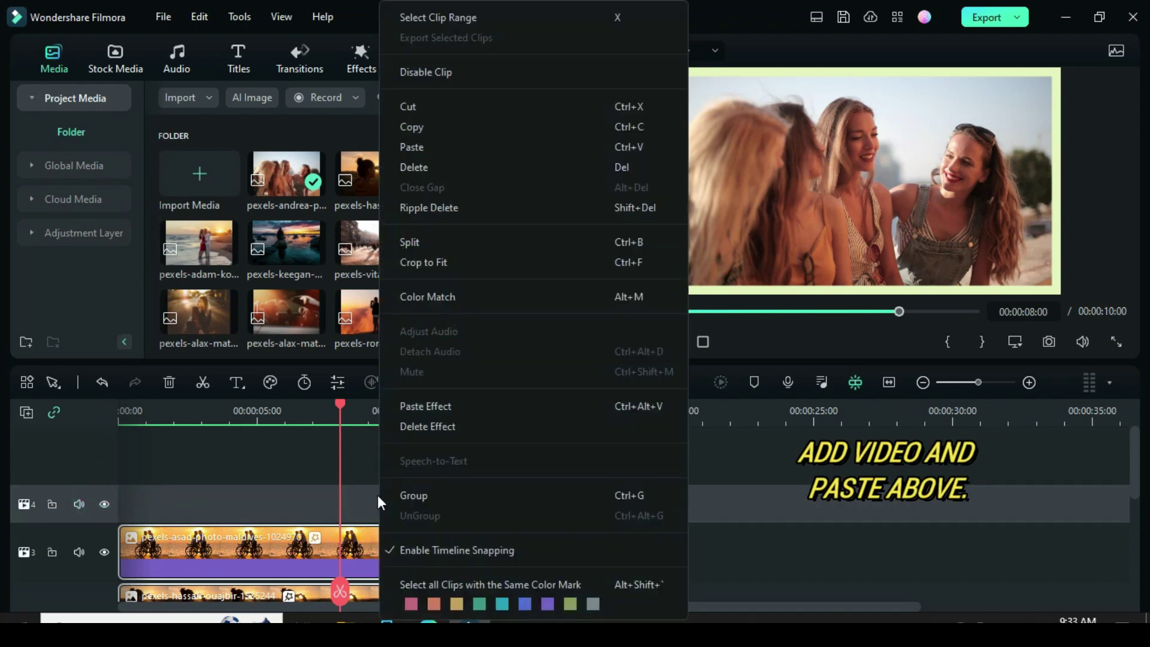
pyautogui.click(422, 145)
pyautogui.moveTo(617, 419); pyautogui.dragTo(330, 426)
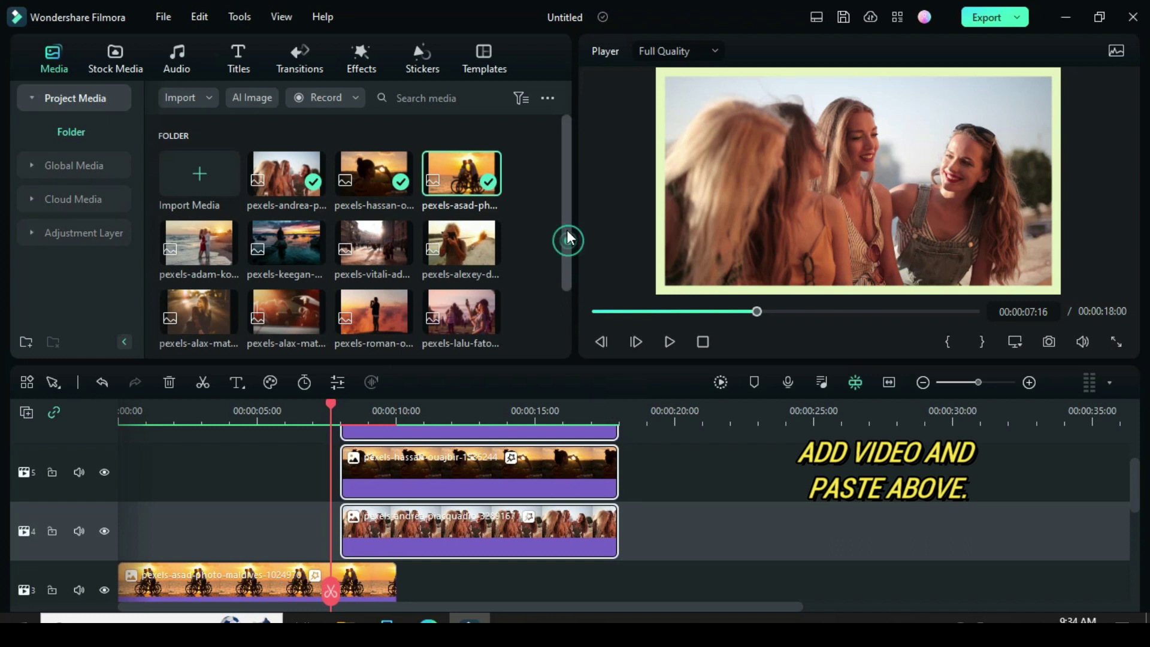
# Step: Replace the pasted clips on tracks 6, 5 and 4 with the beach couple, stormy sunset sea and sunlit city street pictures, keeping their effects
pyautogui.scroll(2, 556, 439)
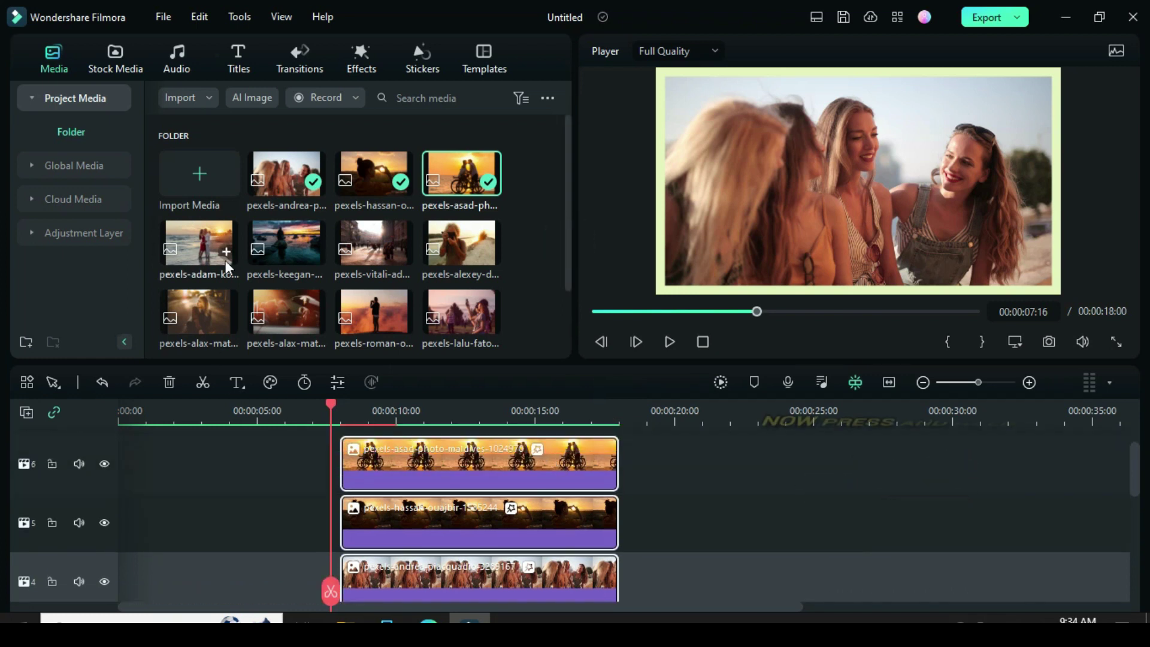
pyautogui.moveTo(277, 273); pyautogui.dragTo(417, 482)
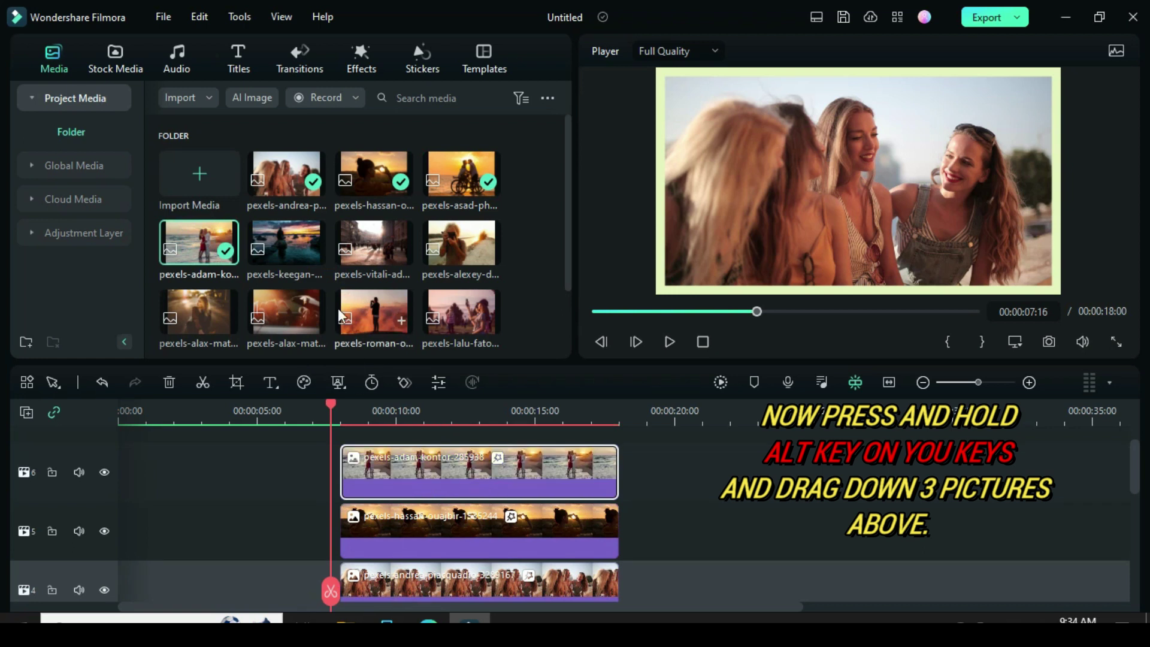
pyautogui.moveTo(418, 548); pyautogui.dragTo(418, 546)
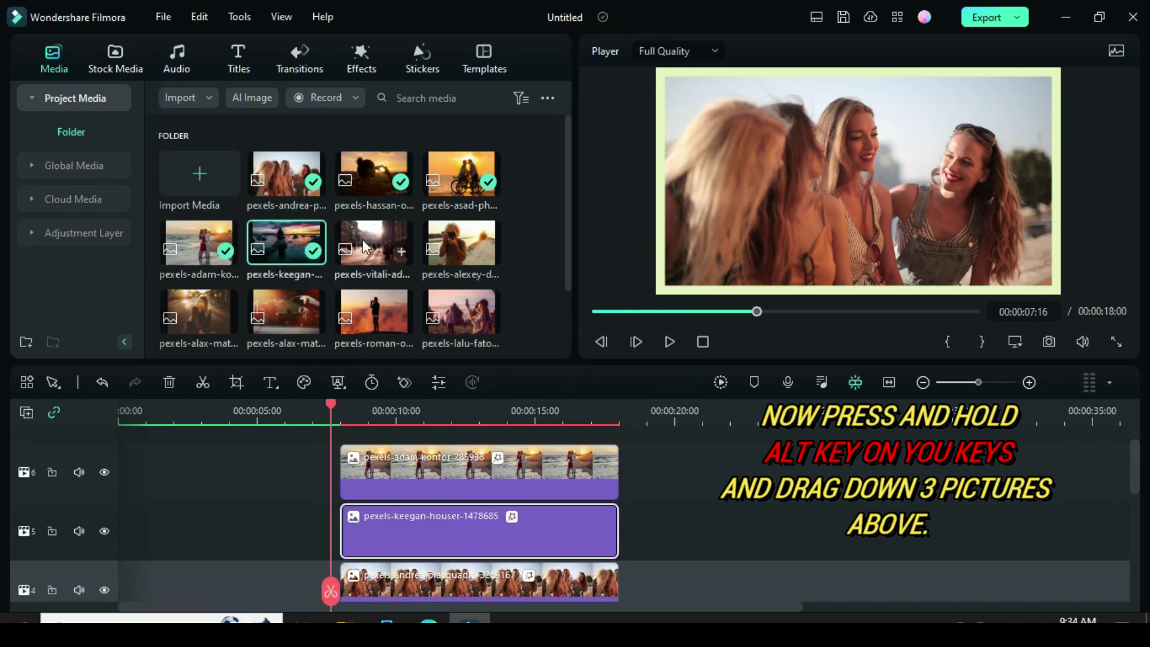
pyautogui.moveTo(466, 497); pyautogui.dragTo(471, 582)
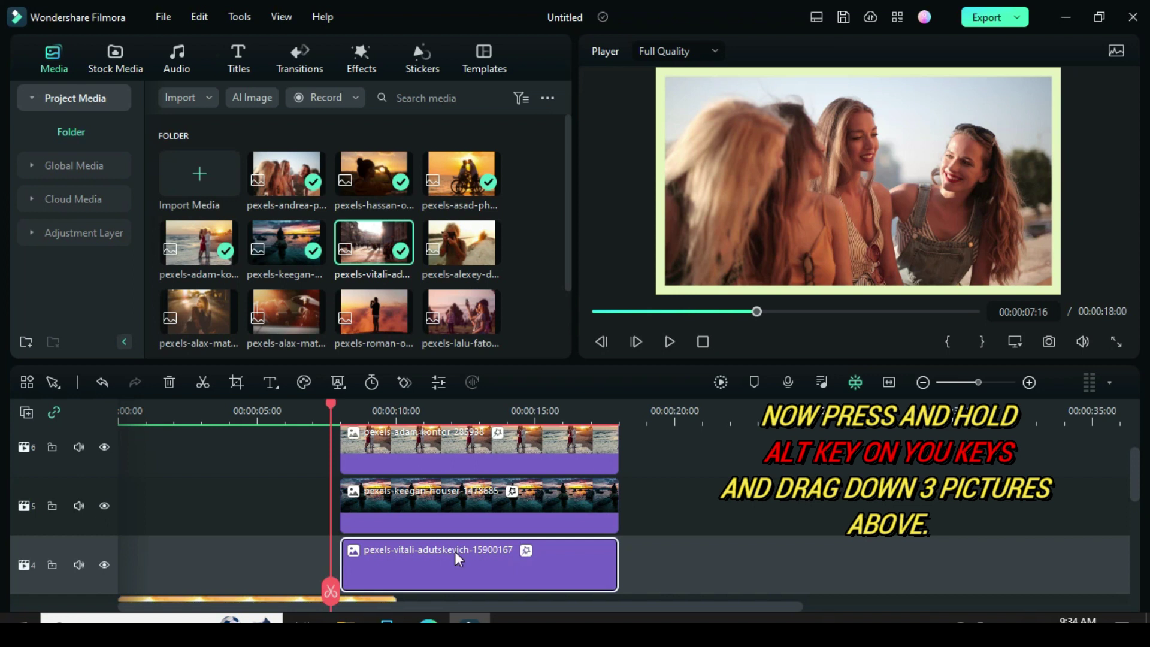
# Step: Render the extended timeline and play the six-picture slideshow from the beginning
pyautogui.click(593, 311)
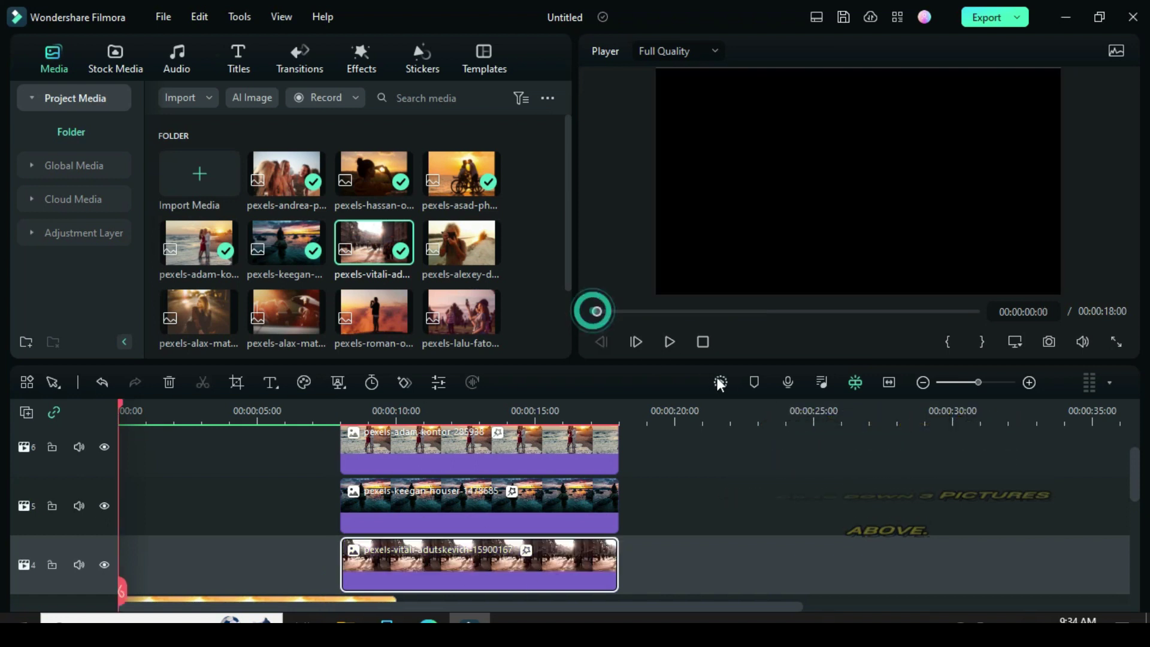
pyautogui.click(710, 379)
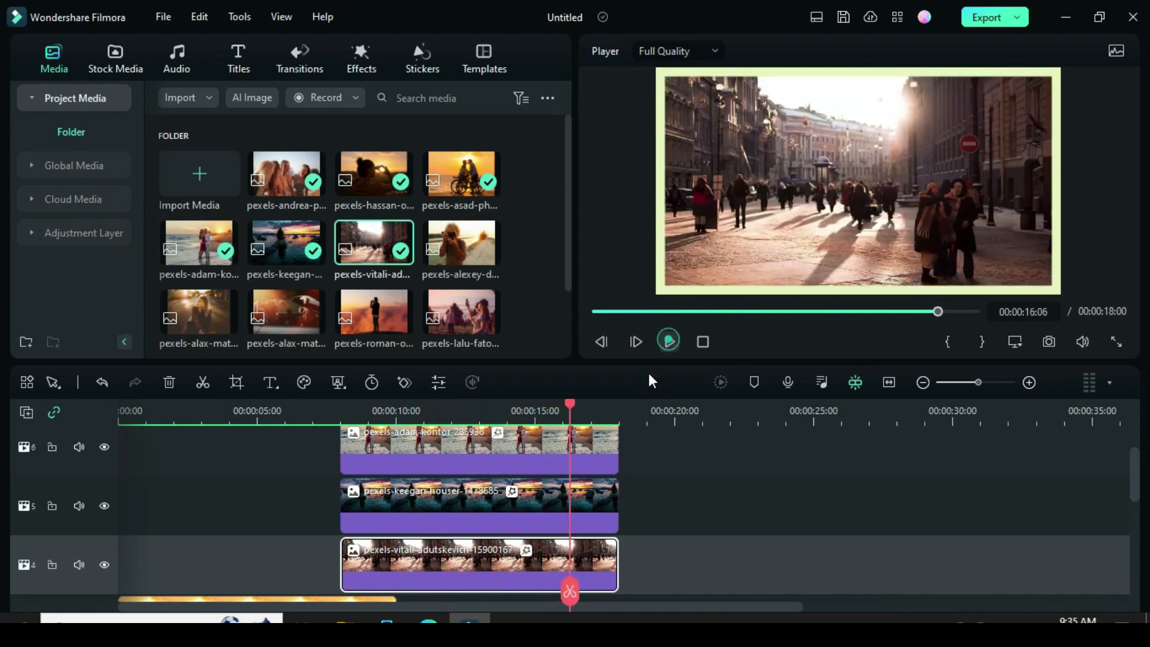
# Step: Add a video track above the beach couple clip and paste the copied picture clips there at 00:00:15:24
pyautogui.moveTo(571, 412); pyautogui.dragTo(531, 412)
pyautogui.doubleClick(570, 448)
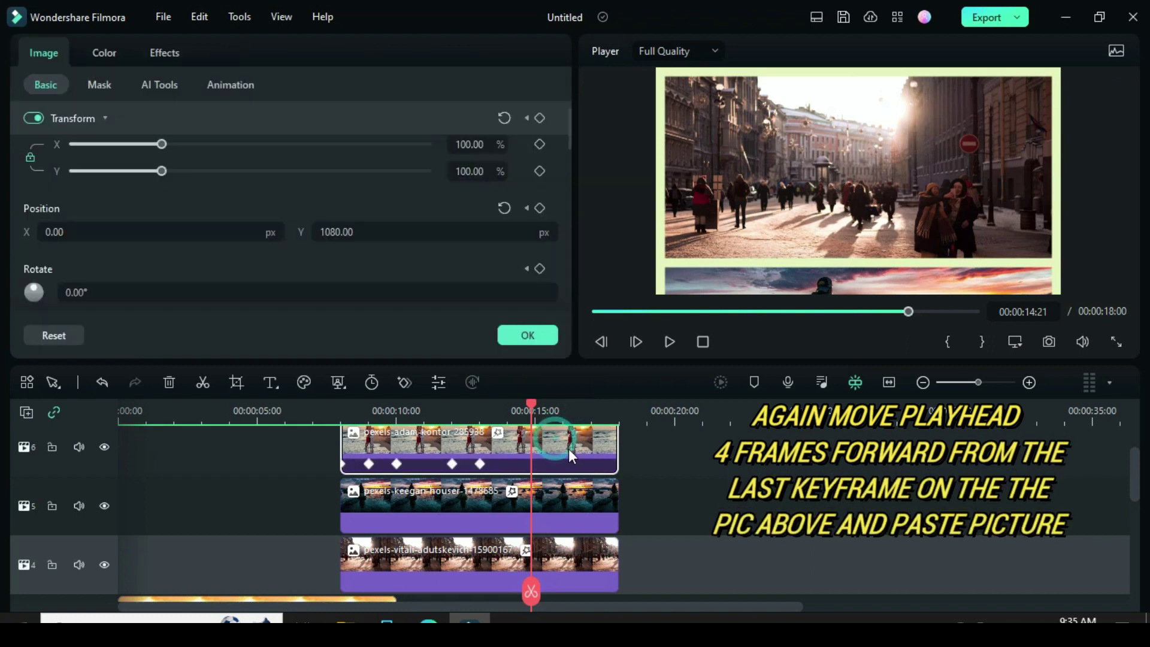
pyautogui.click(562, 404)
pyautogui.scroll(1, 518, 475)
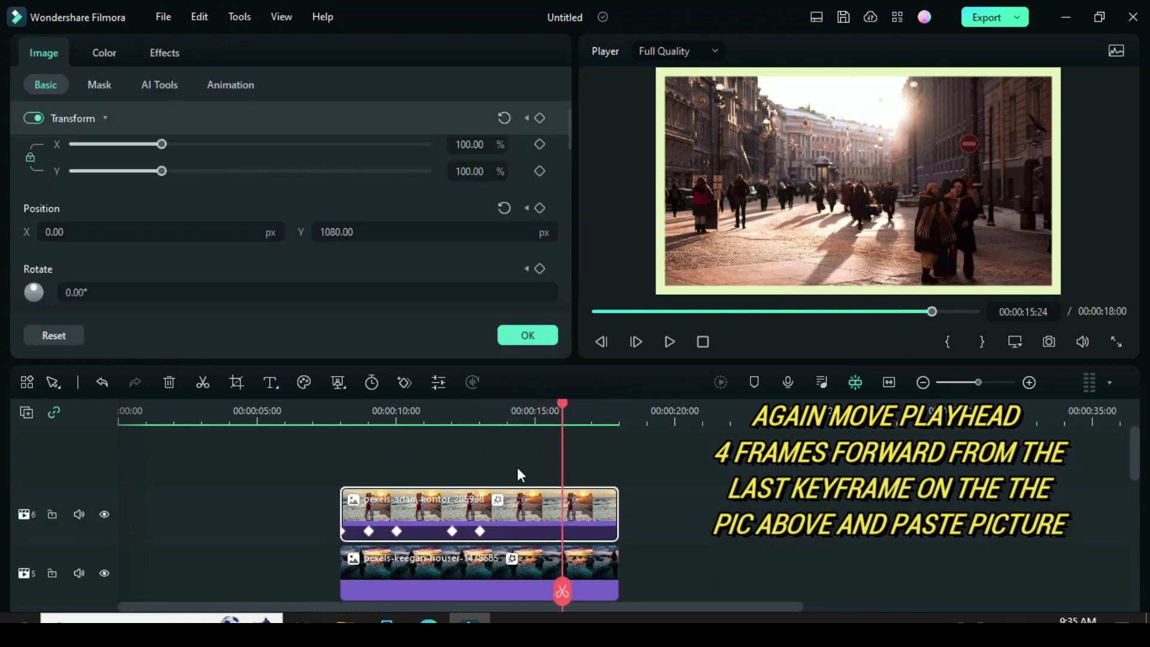
pyautogui.click(75, 444)
pyautogui.click(95, 496)
pyautogui.rightClick(579, 494)
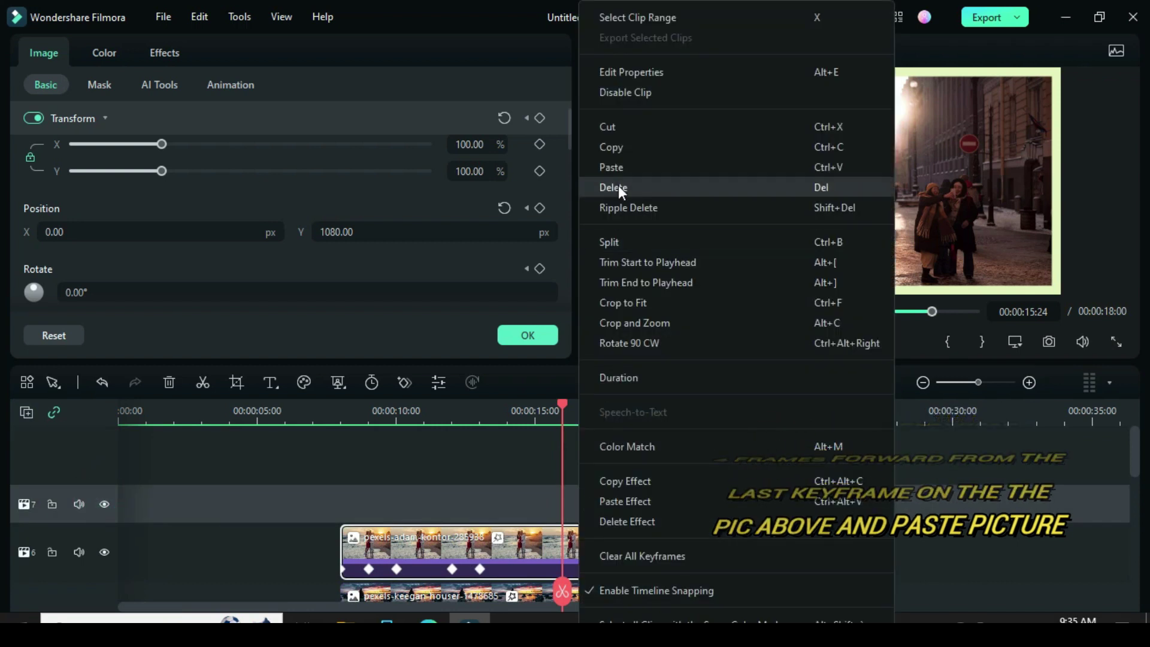
pyautogui.click(616, 172)
# Step: Replace the clips on tracks 9, 8 and 7 with the outdoor photographer, sunlit woman and woman-in-convertible pictures, keeping their keyframes
pyautogui.scroll(1, 735, 502)
pyautogui.scroll(1, 736, 502)
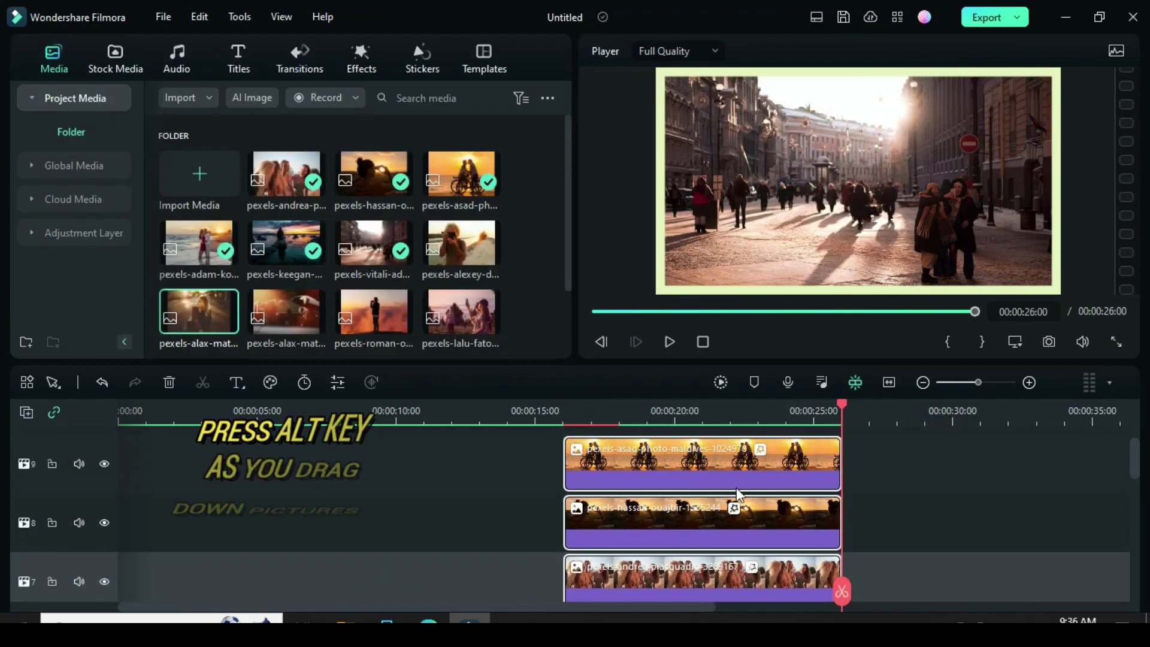
pyautogui.click(561, 404)
pyautogui.scroll(-8, 648, 463)
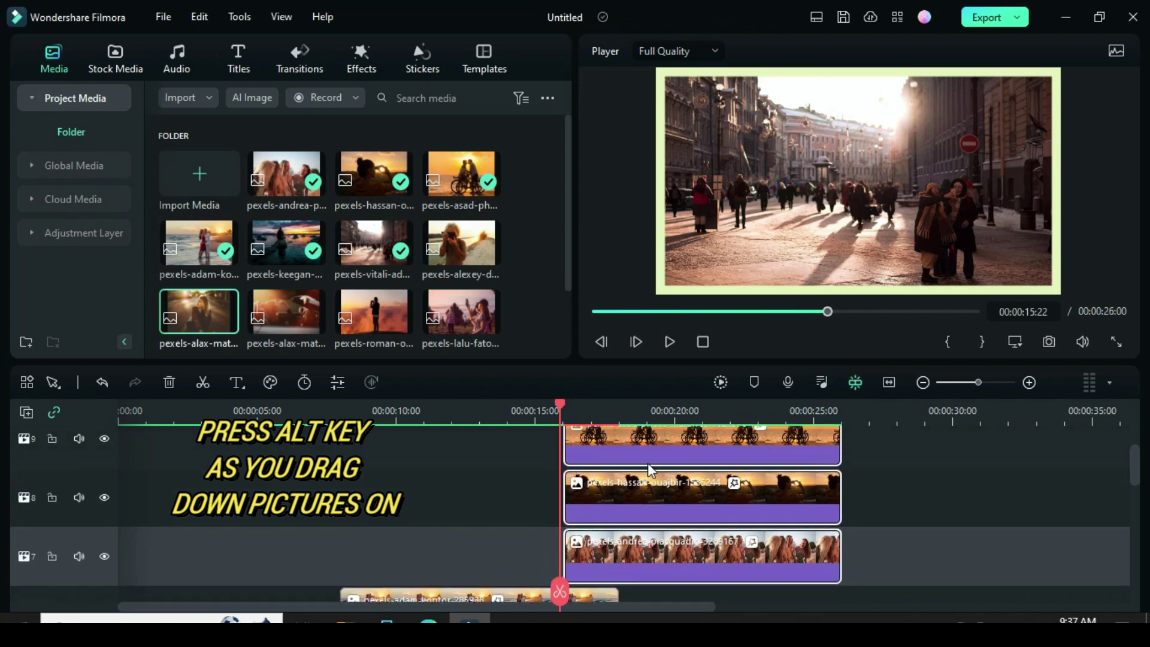
pyautogui.scroll(7, 648, 463)
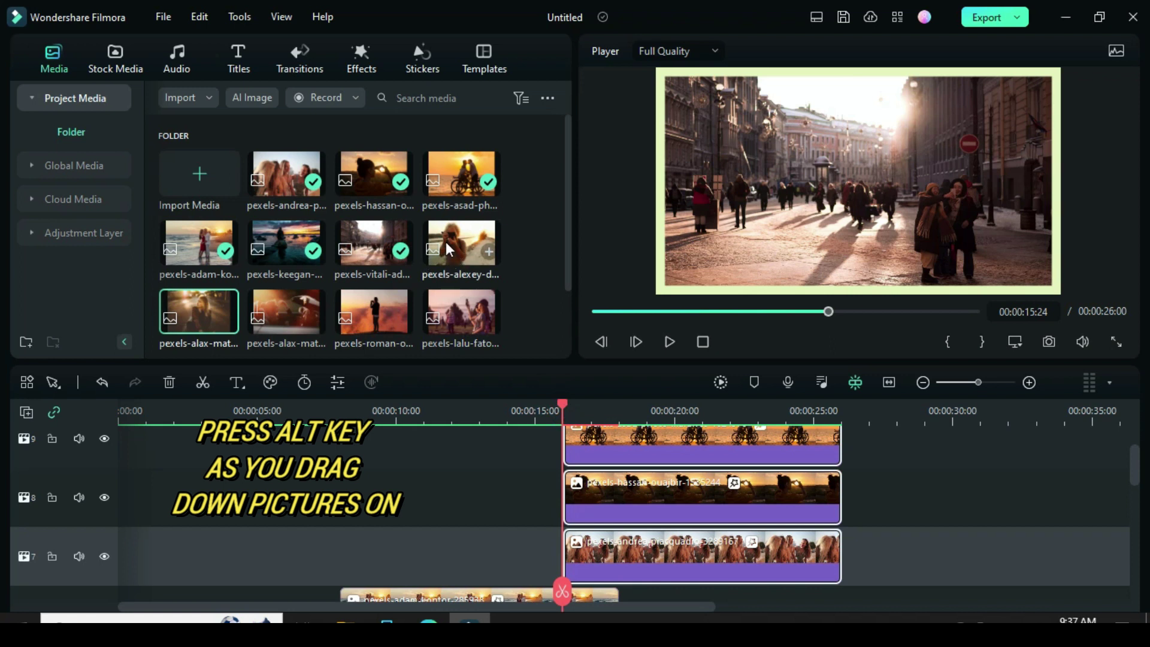
pyautogui.moveTo(602, 460); pyautogui.dragTo(605, 461)
pyautogui.moveTo(195, 308); pyautogui.dragTo(590, 499)
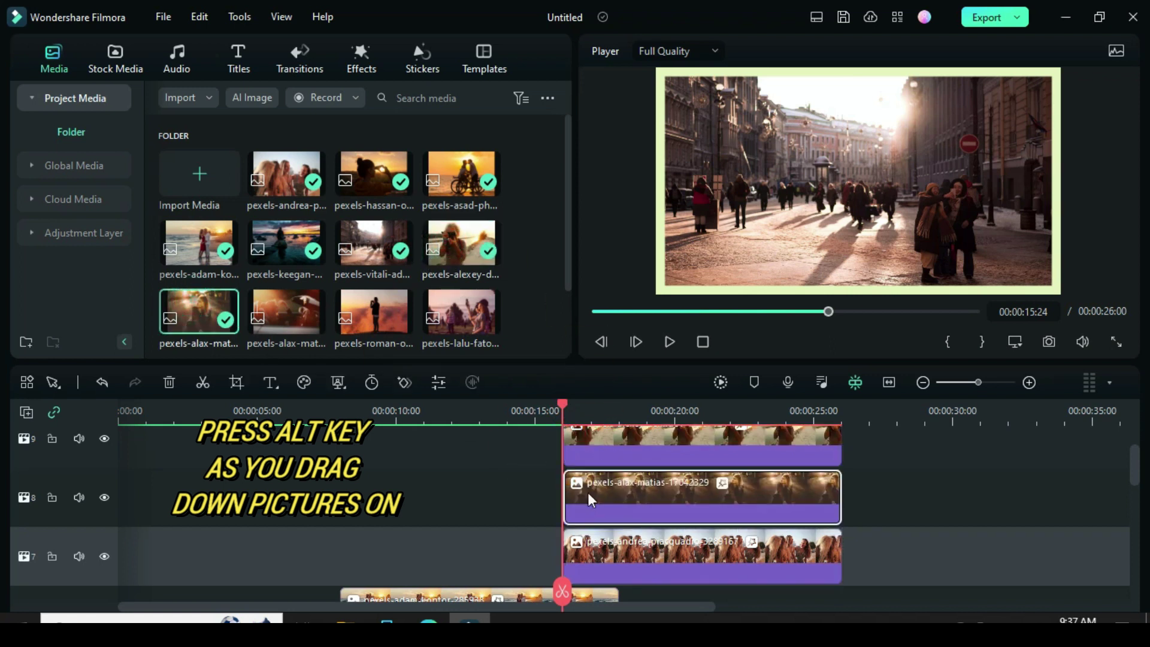
pyautogui.moveTo(609, 559); pyautogui.dragTo(609, 558)
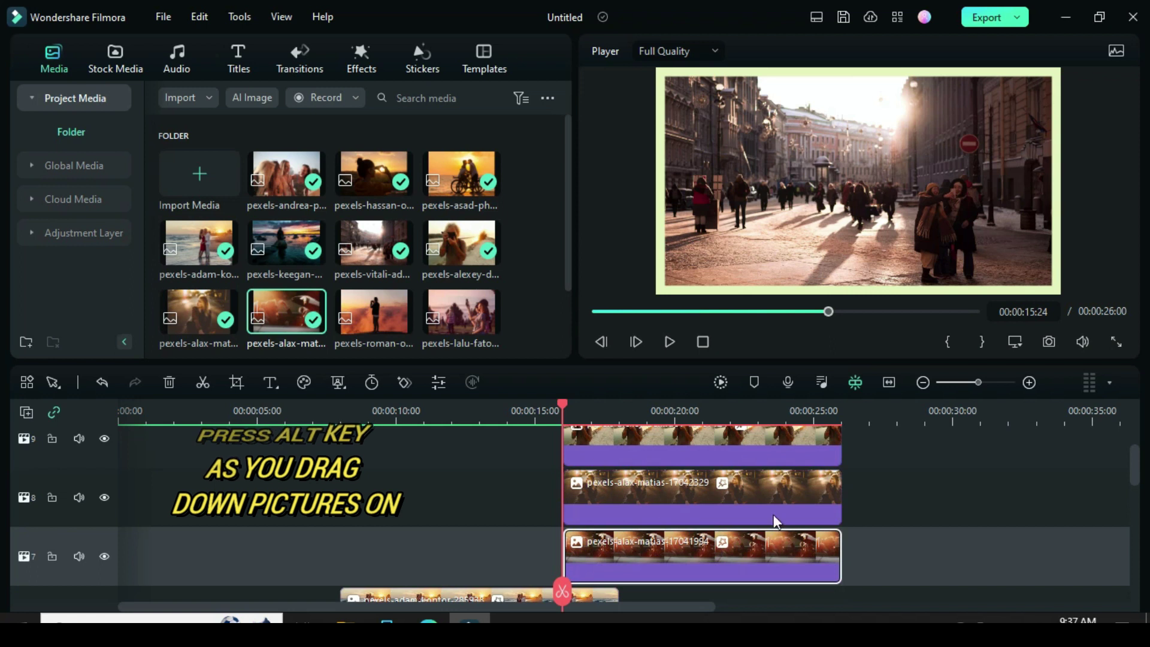
# Step: Add a video track above track 9 and paste the three copied picture clips there, starting at 24 seconds
pyautogui.click(739, 433)
pyautogui.scroll(1, 739, 434)
pyautogui.doubleClick(757, 484)
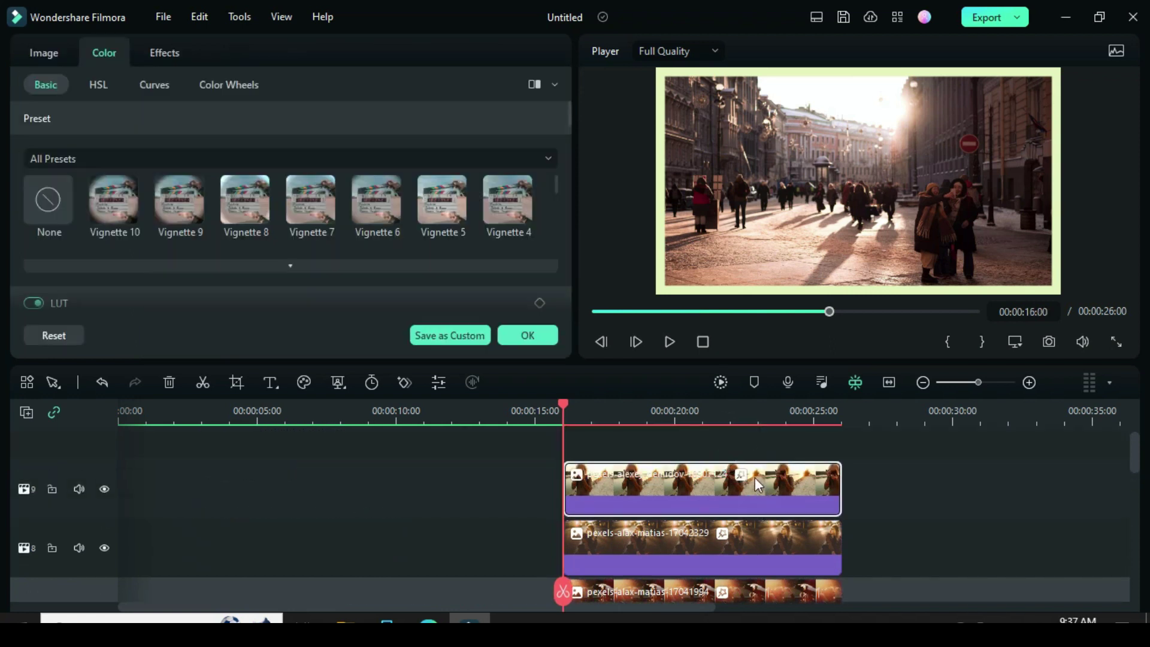
pyautogui.click(34, 55)
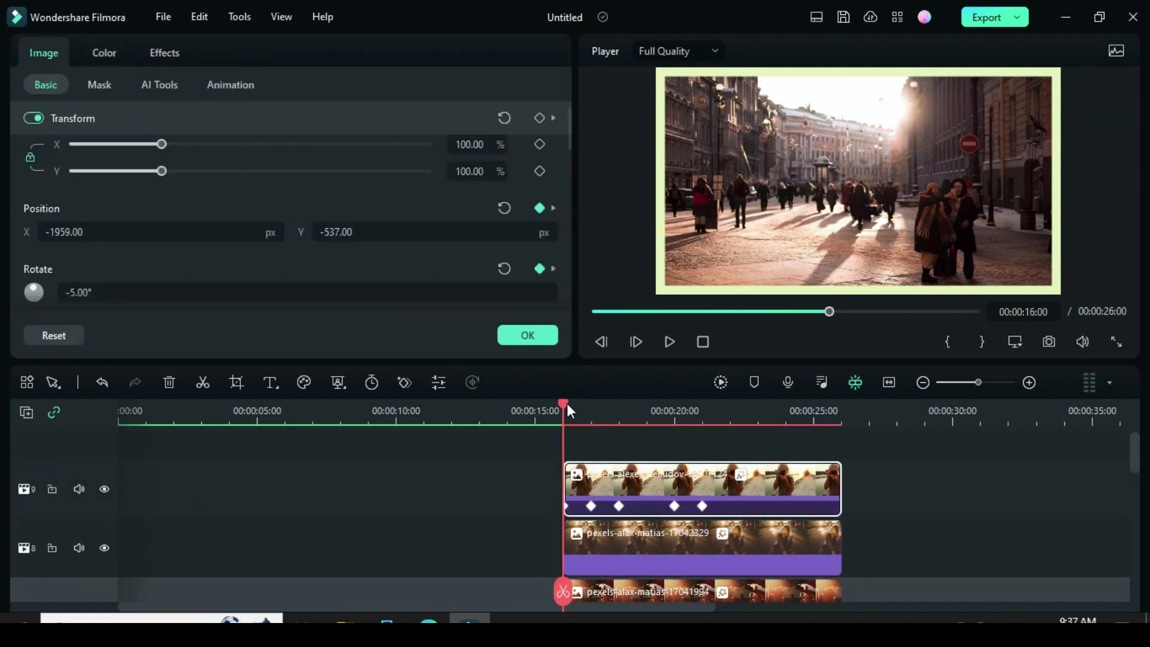
pyautogui.moveTo(566, 404); pyautogui.dragTo(685, 416)
pyautogui.click(786, 424)
pyautogui.moveTo(590, 607); pyautogui.dragTo(711, 607)
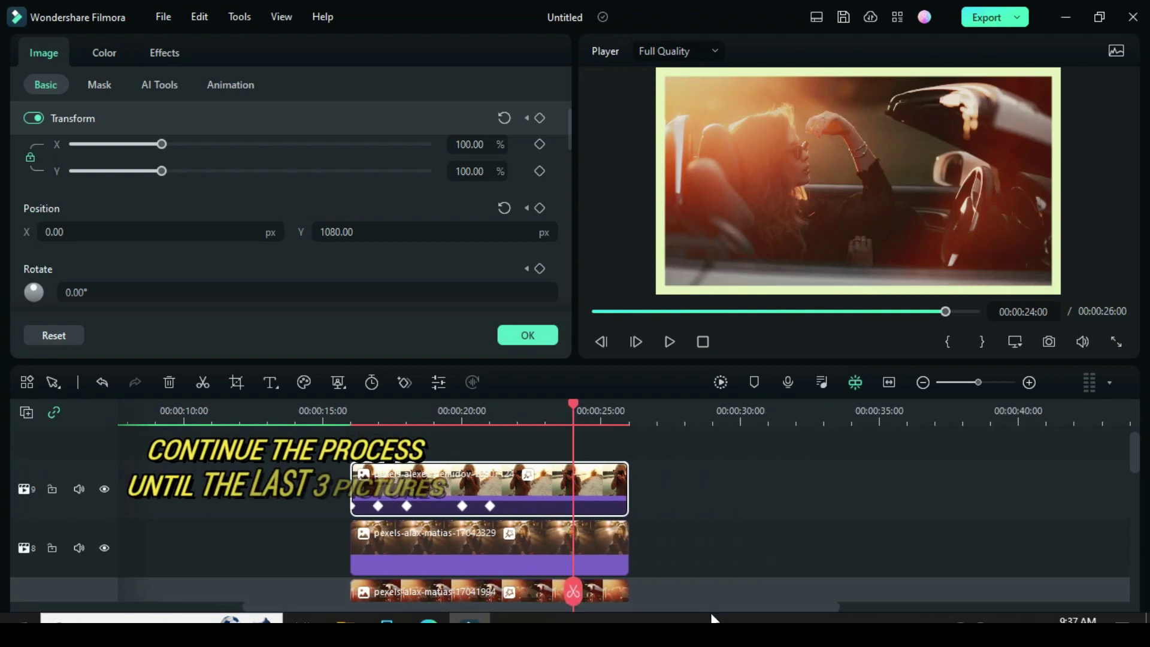
pyautogui.hotkey('ctrl', 'v')
pyautogui.rightClick(589, 502)
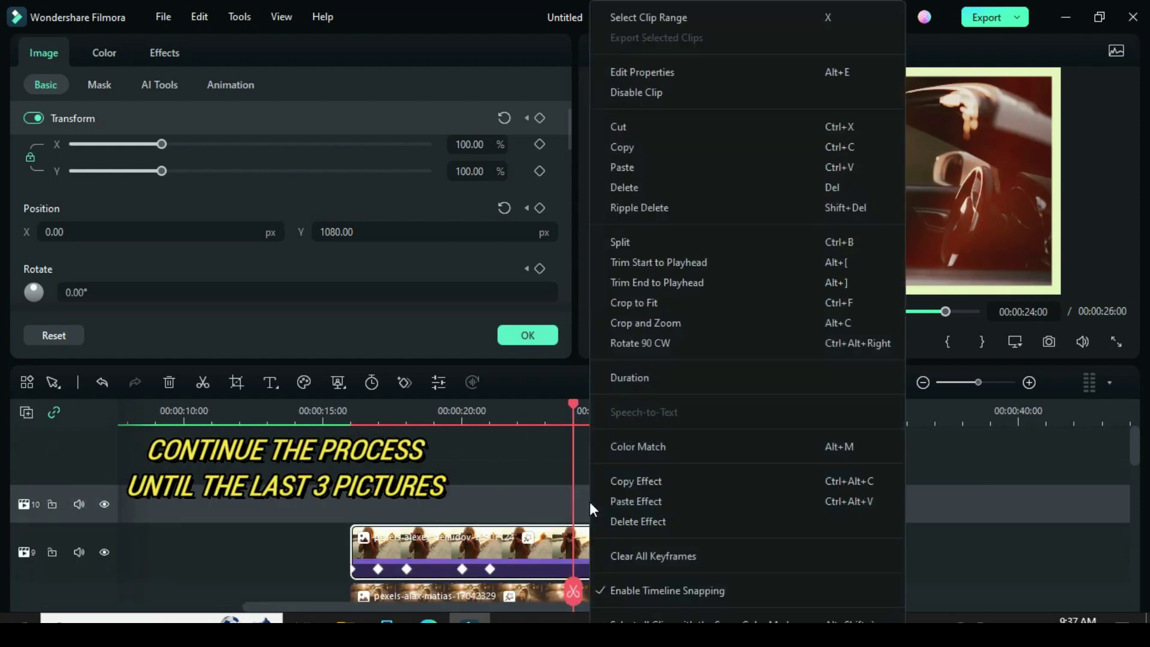
pyautogui.click(626, 170)
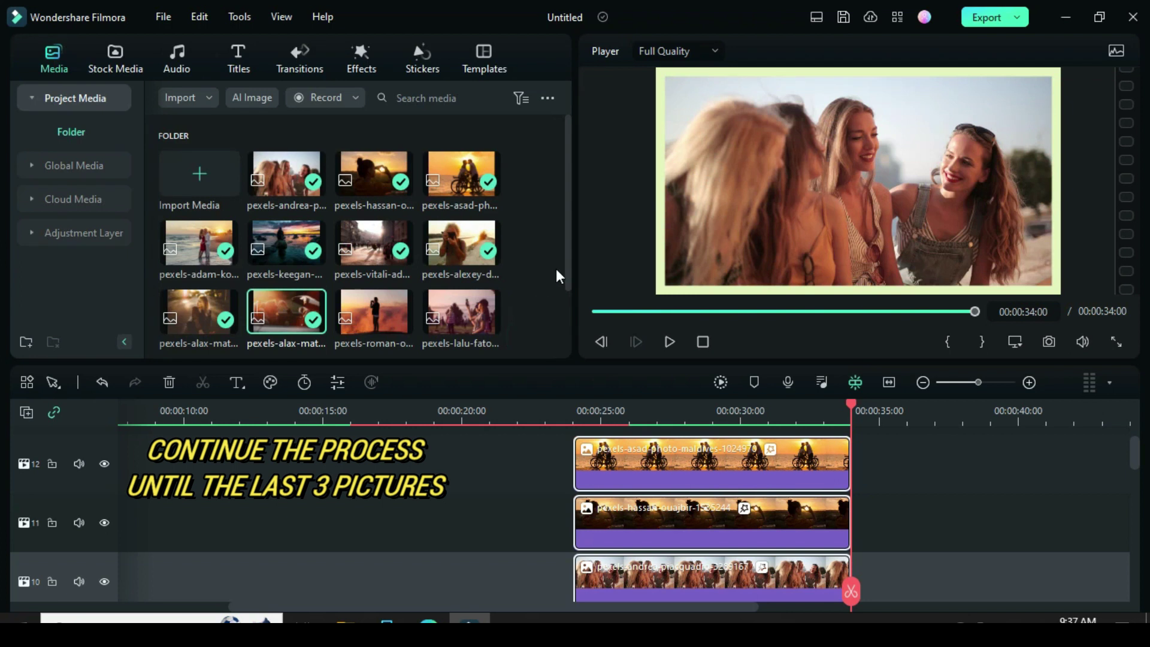
# Step: Replace the clips on tracks 12, 11 and 10 with the orange sunset silhouette, pink-toned group and beach photographer pictures
pyautogui.moveTo(609, 444); pyautogui.dragTo(609, 446)
pyautogui.moveTo(461, 245); pyautogui.dragTo(659, 516)
pyautogui.moveTo(199, 314); pyautogui.dragTo(742, 556)
pyautogui.scroll(-1, 741, 557)
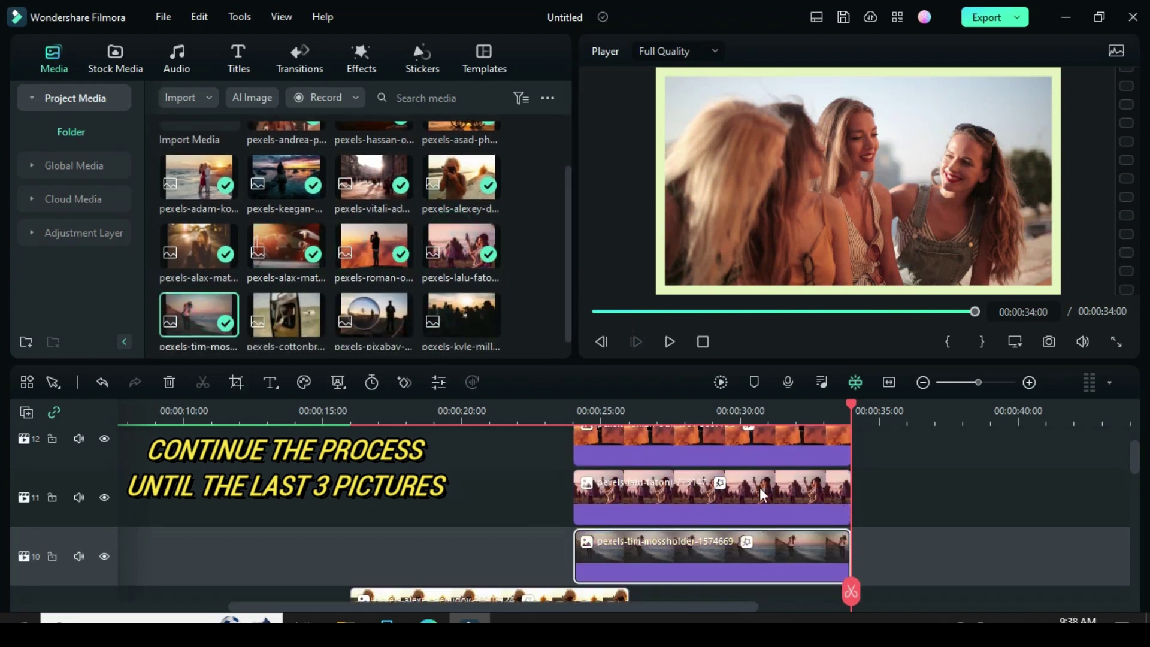
# Step: Add a video track above track 12 and paste the three copied picture clips there, starting at 32 seconds
pyautogui.scroll(1, 772, 484)
pyautogui.doubleClick(821, 464)
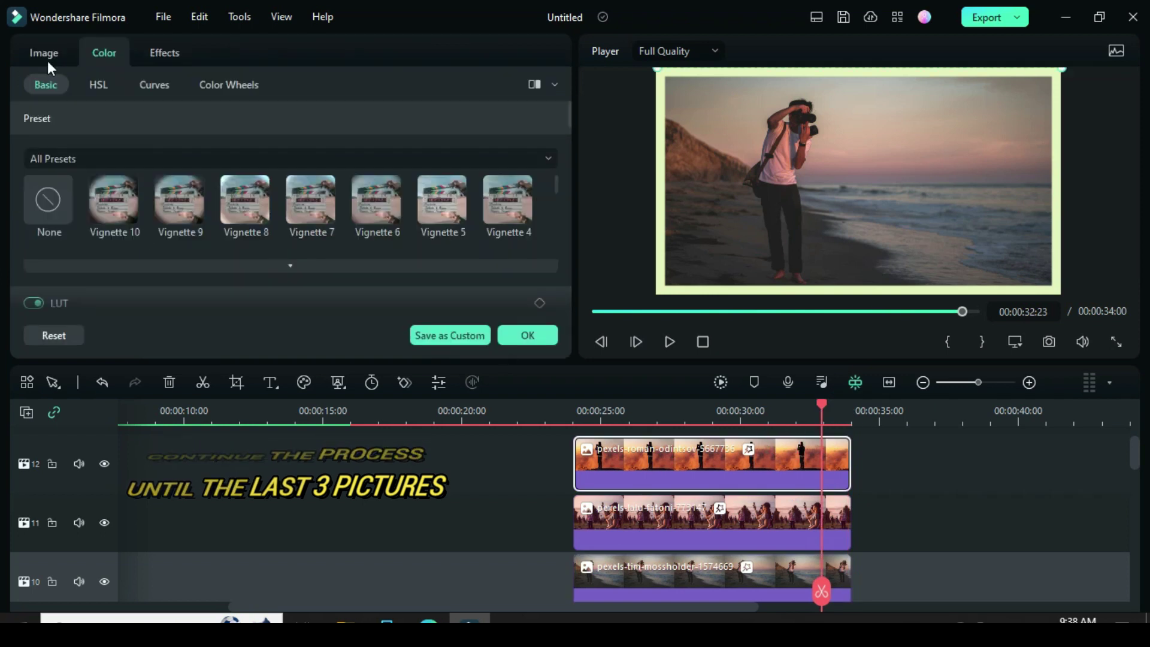
pyautogui.click(48, 60)
pyautogui.click(795, 406)
pyautogui.scroll(3, 808, 465)
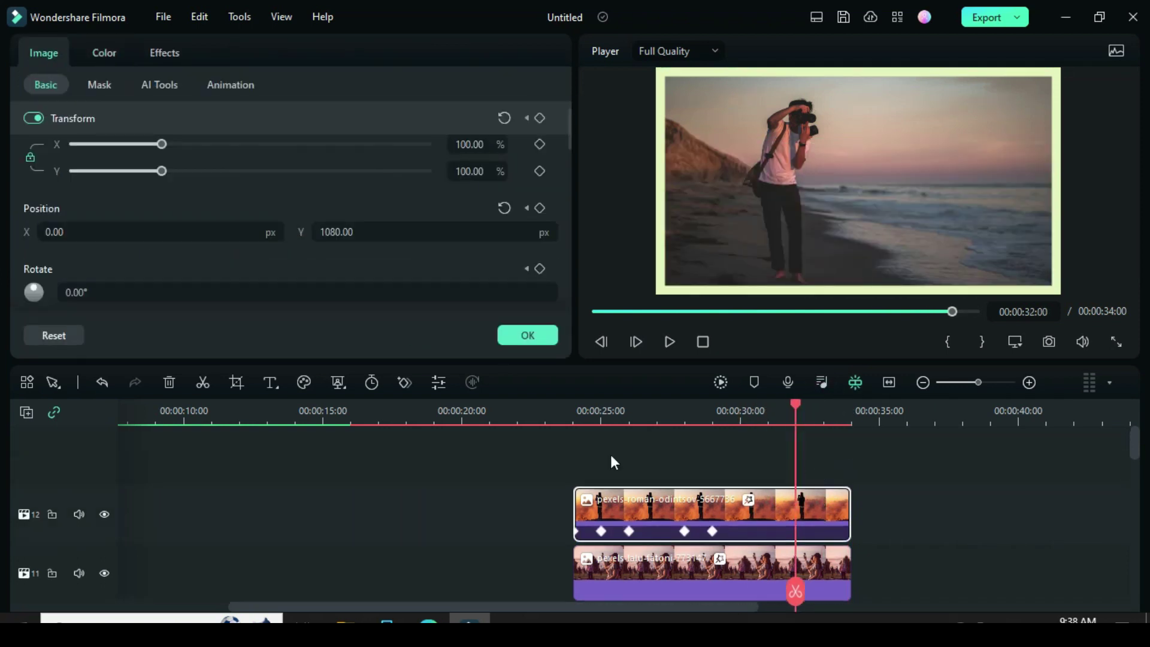
pyautogui.hscroll(3, 824, 523)
pyautogui.rightClick(612, 566)
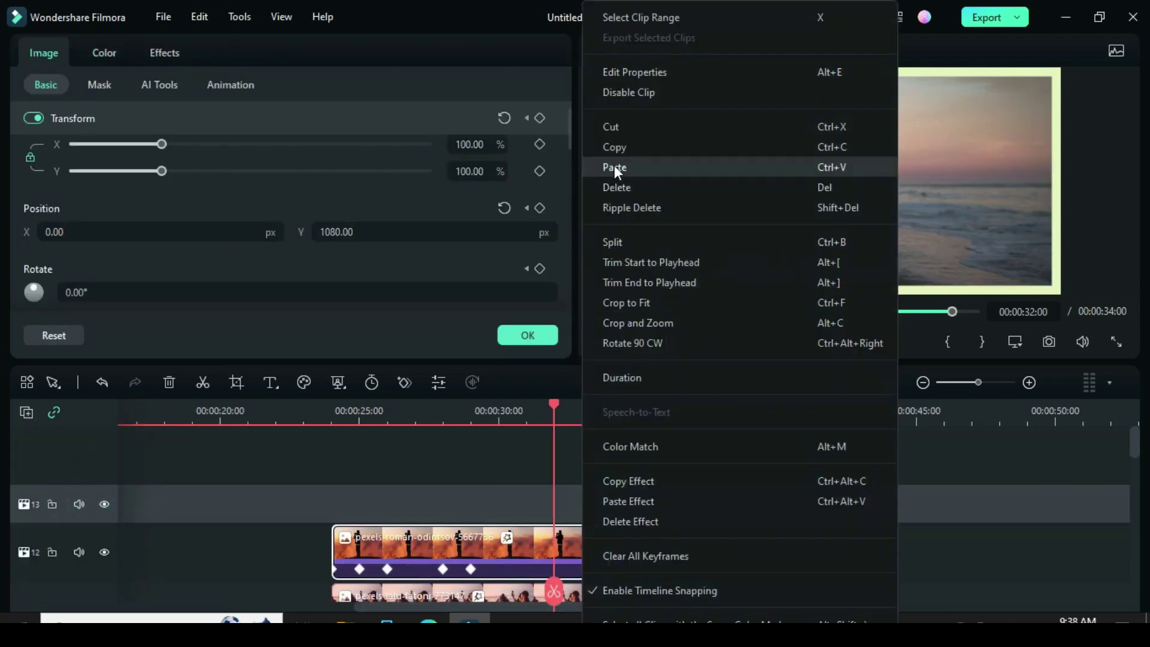
pyautogui.click(623, 168)
# Step: Replace the clips on tracks 15, 14 and 13 with the van photographer, crystal ball and crowd silhouette pictures, keeping their keyframes
pyautogui.moveTo(648, 427); pyautogui.dragTo(647, 443)
pyautogui.moveTo(373, 315); pyautogui.dragTo(626, 515)
pyautogui.moveTo(461, 314); pyautogui.dragTo(698, 583)
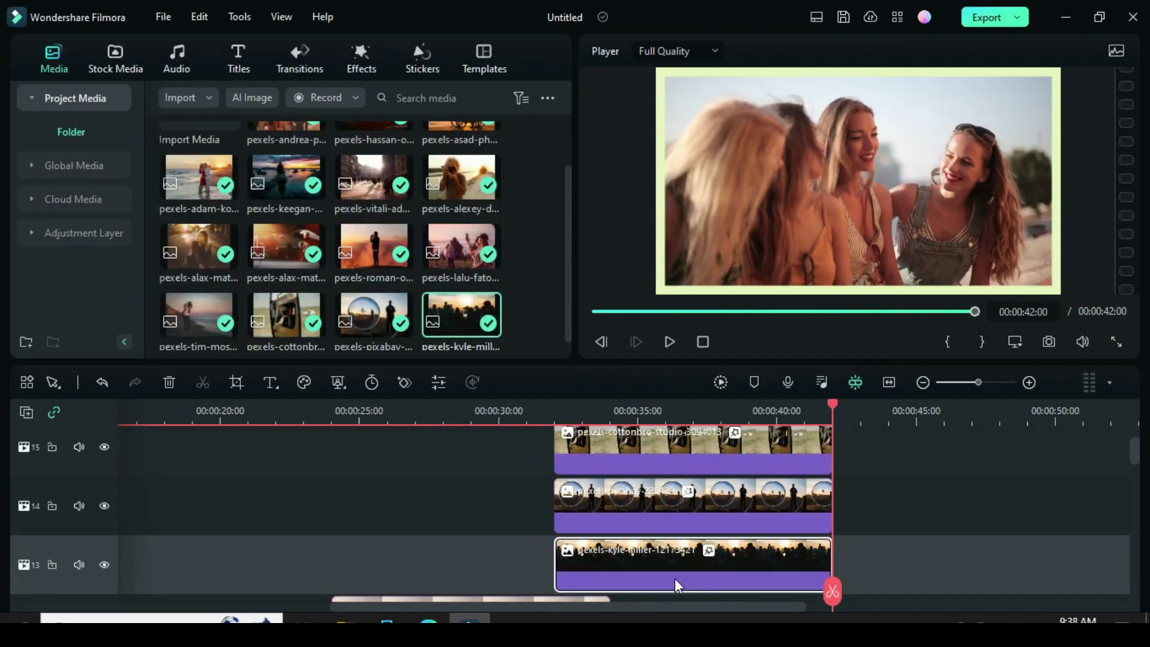
# Step: Fit the whole project in the timeline, render the preview and play the slideshow from the start
pyautogui.scroll(1, 720, 513)
pyautogui.scroll(-1, 720, 512)
pyautogui.click(593, 310)
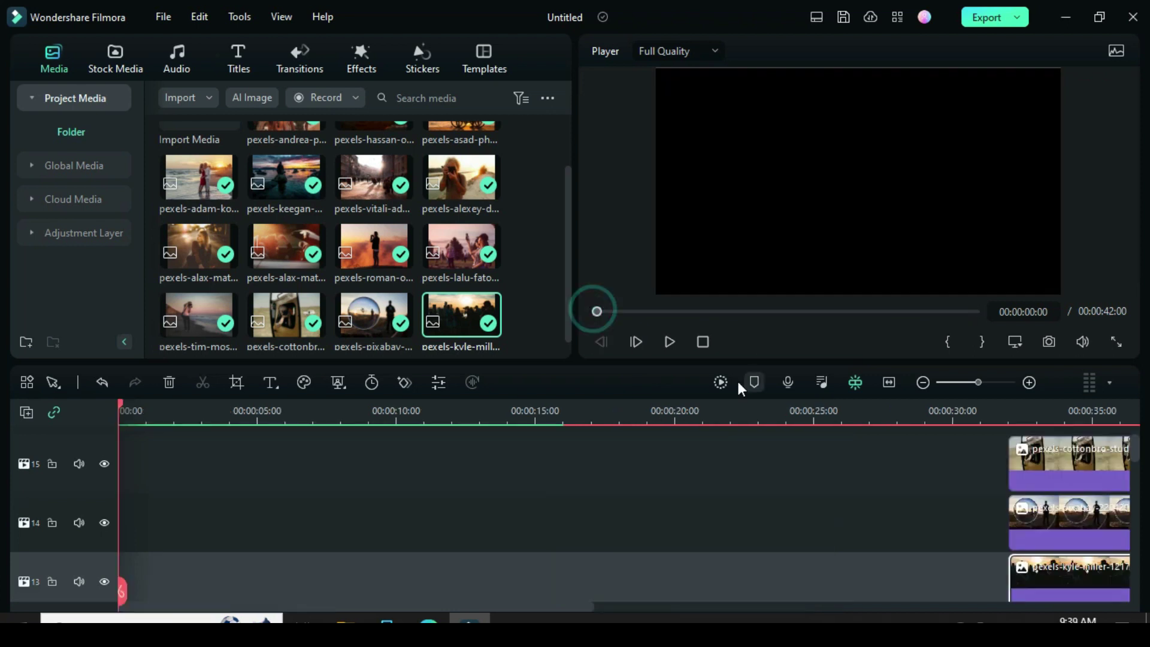
pyautogui.click(889, 382)
pyautogui.click(720, 382)
pyautogui.click(670, 342)
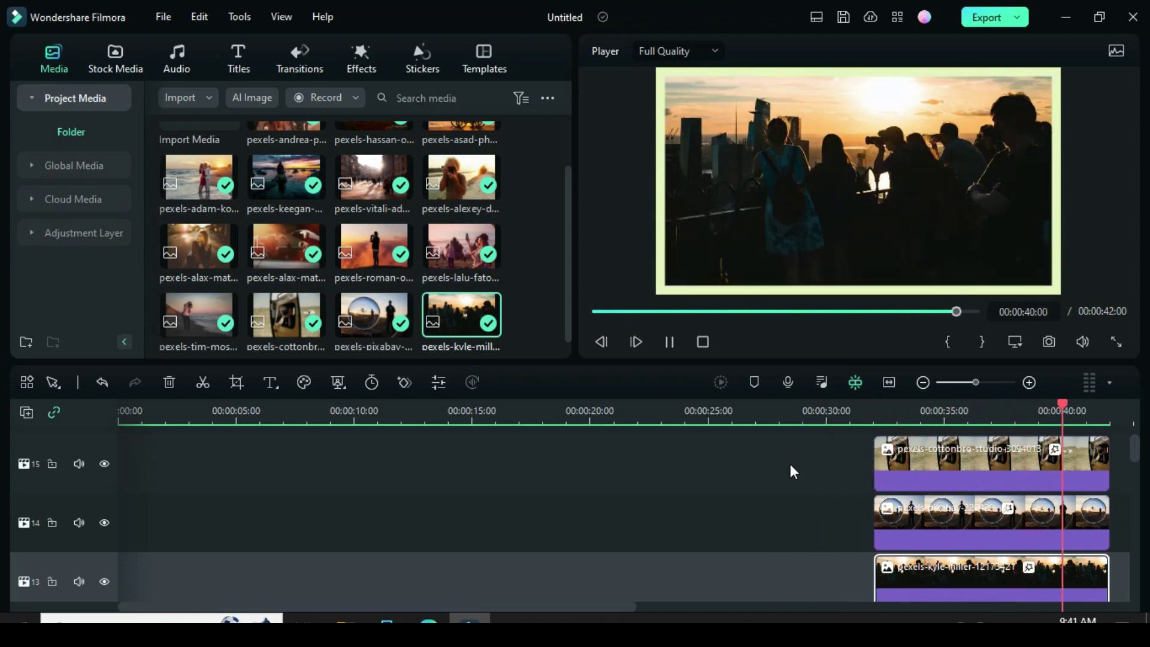
# Step: Apply Pan & Zoom at a 16:9 ratio to the four women clip on track 1, enlarging the end frame to just inside the start frame
pyautogui.scroll(-10, 945, 524)
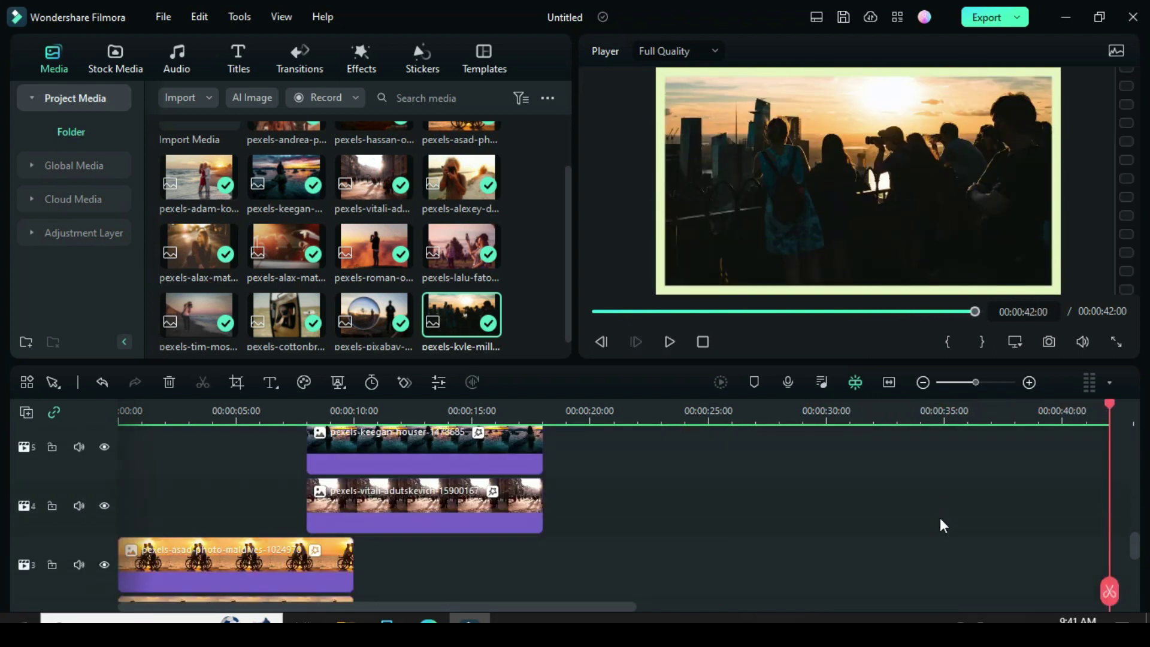
pyautogui.click(333, 607)
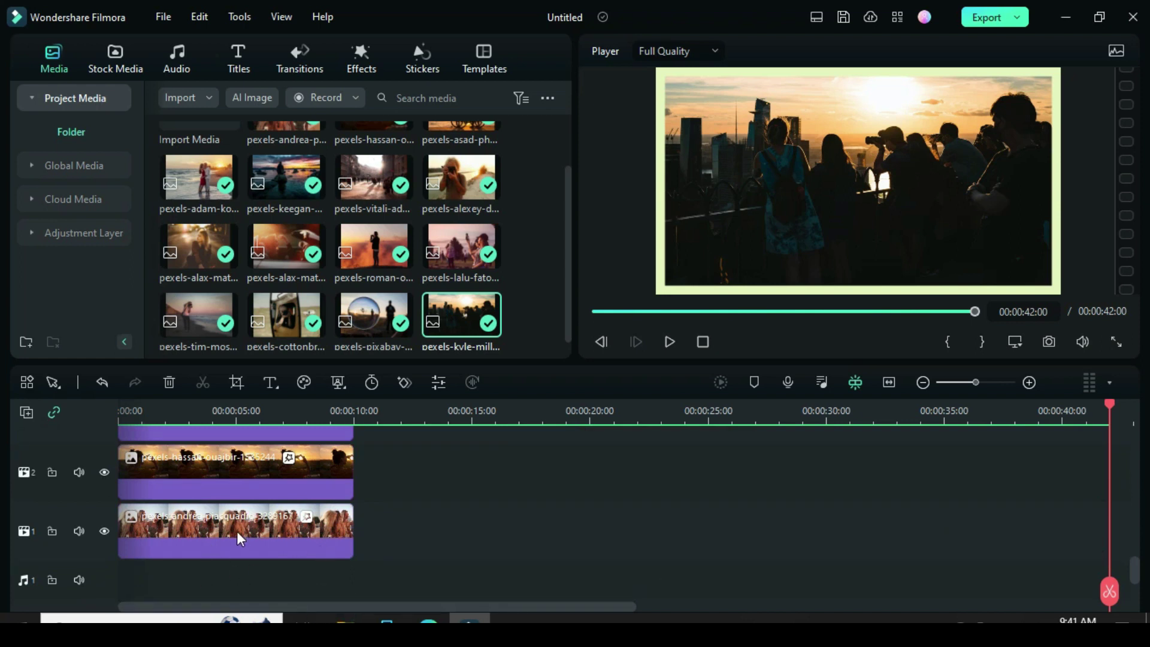
pyautogui.click(237, 384)
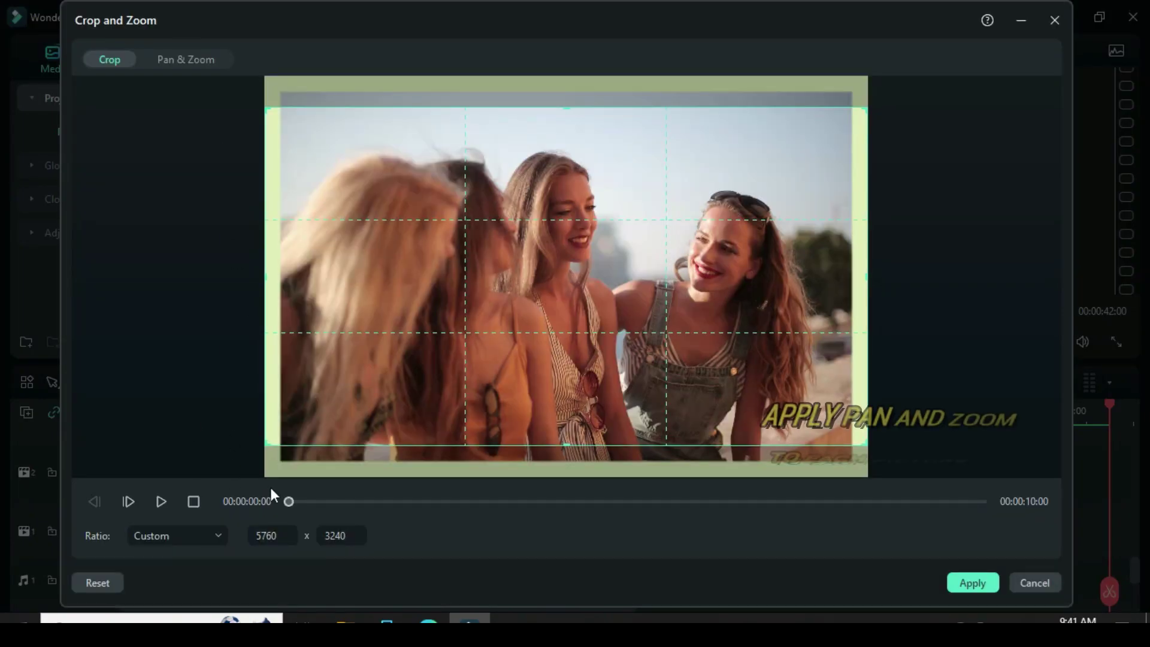
pyautogui.click(212, 534)
pyautogui.click(153, 315)
pyautogui.click(172, 59)
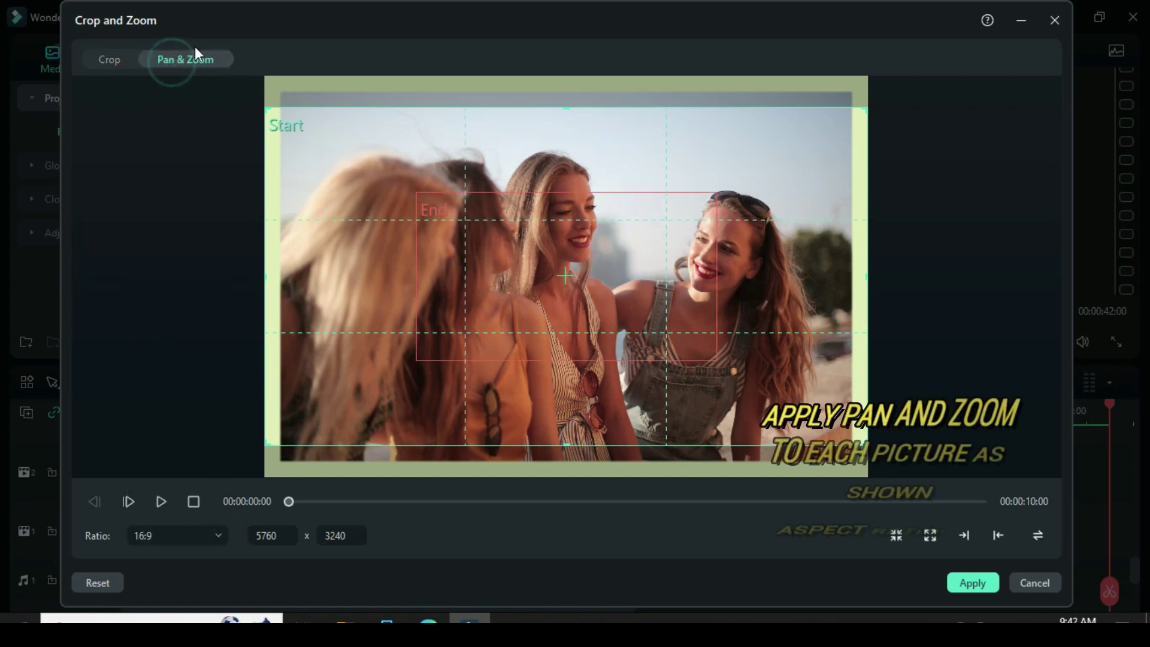
pyautogui.moveTo(418, 358); pyautogui.dragTo(296, 427)
pyautogui.moveTo(717, 193); pyautogui.dragTo(836, 147)
pyautogui.moveTo(701, 226); pyautogui.dragTo(701, 227)
pyautogui.click(958, 584)
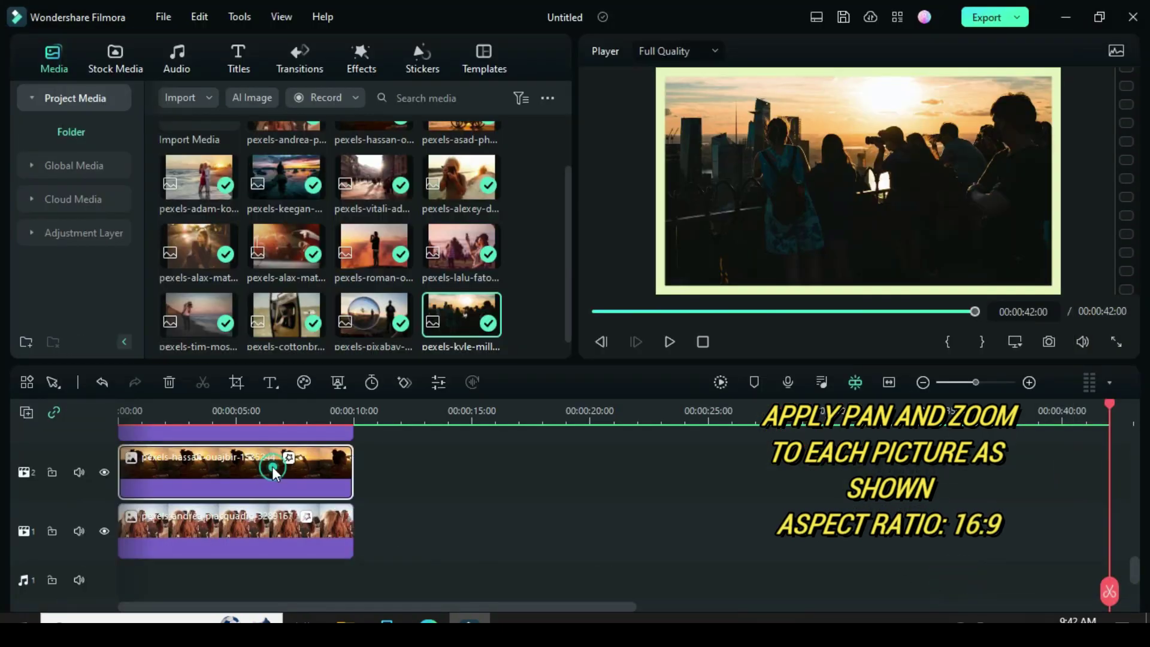
# Step: Apply a 16:9 Pan & Zoom to the heart-hands silhouette clip on track 2, with an end frame of about 3433 x 1931
pyautogui.click(237, 382)
pyautogui.click(198, 536)
pyautogui.click(162, 319)
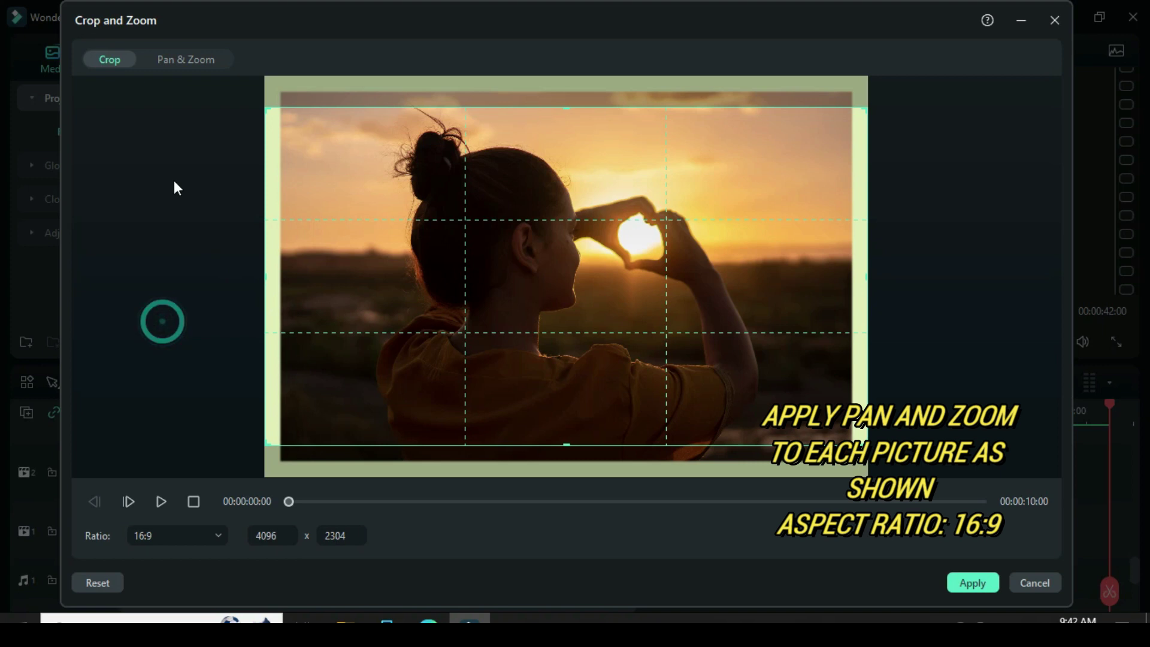
pyautogui.click(184, 60)
pyautogui.click(436, 313)
pyautogui.moveTo(419, 359); pyautogui.dragTo(294, 429)
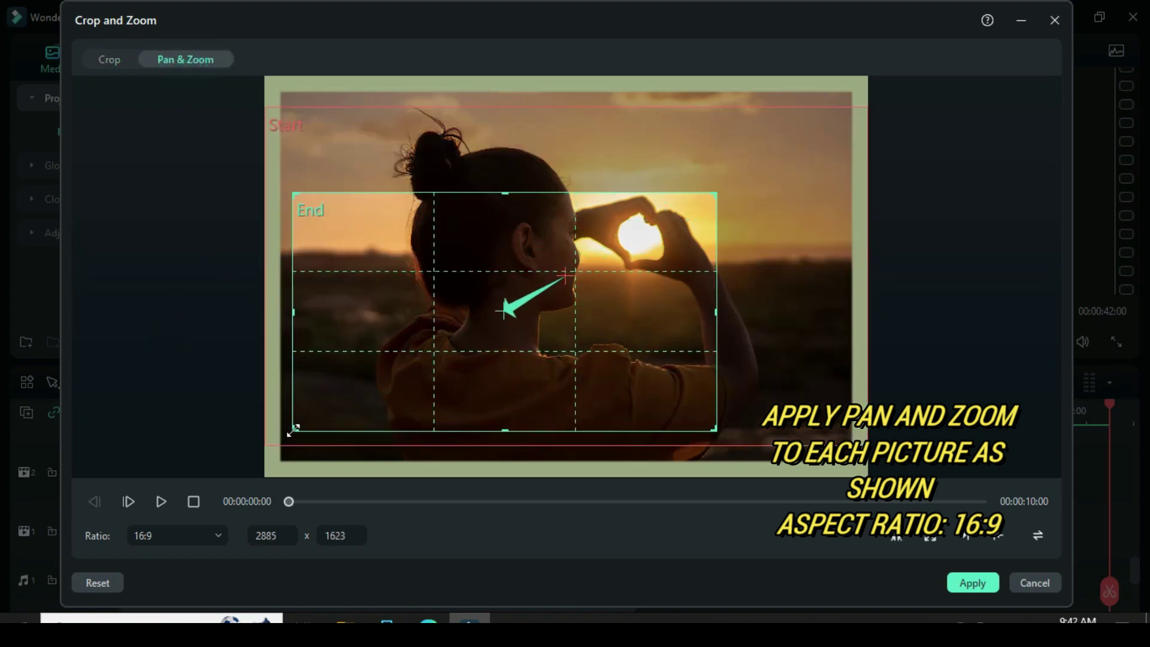
pyautogui.moveTo(717, 194); pyautogui.dragTo(805, 141)
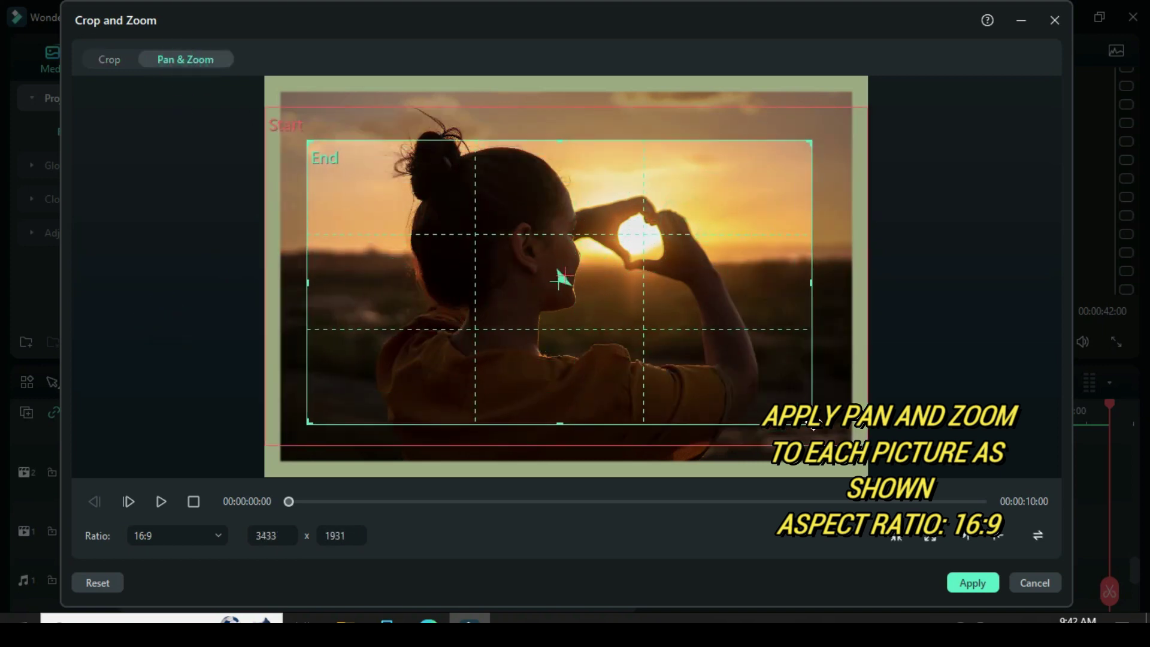
pyautogui.click(964, 581)
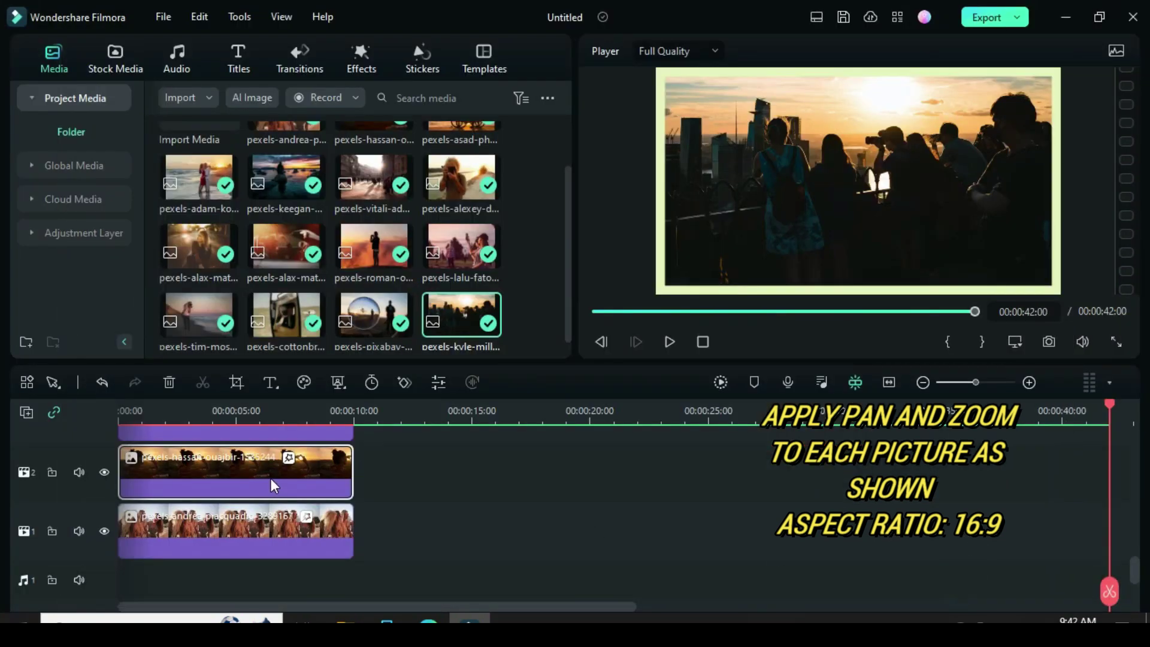
# Step: Apply a 16:9 Pan & Zoom to the sunset bicycle clip on track 3, enlarging the end frame for a gentle zoom-in
pyautogui.scroll(2, 271, 480)
pyautogui.click(260, 458)
pyautogui.click(239, 382)
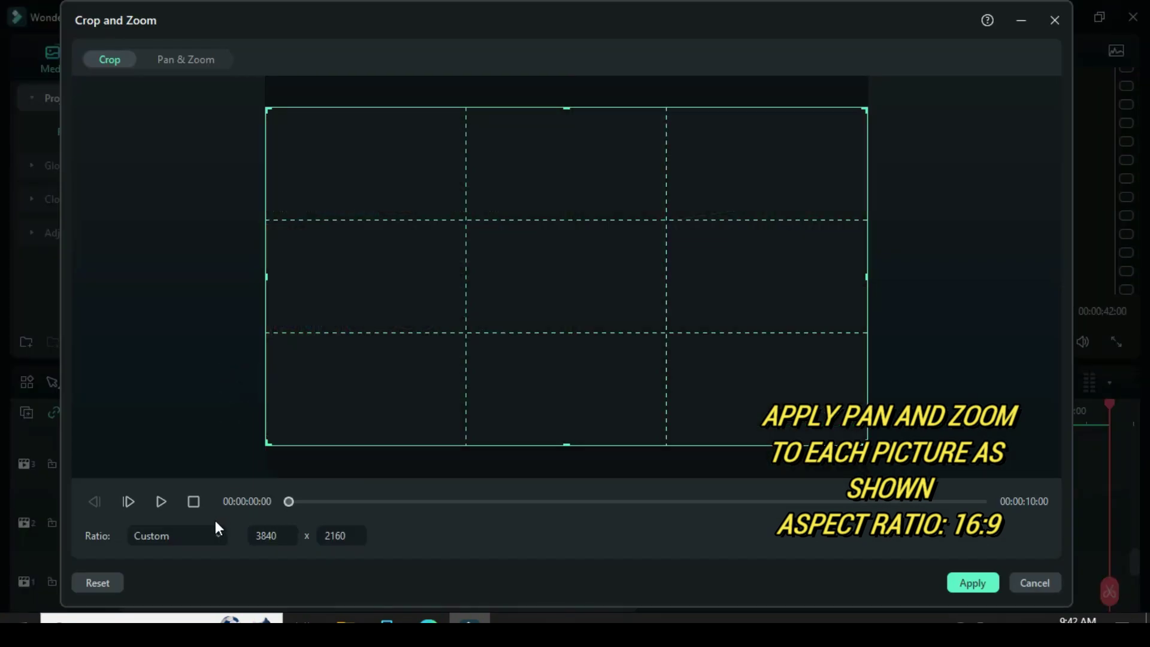
pyautogui.click(219, 535)
pyautogui.click(167, 319)
pyautogui.click(179, 59)
pyautogui.click(503, 281)
pyautogui.moveTo(416, 358); pyautogui.dragTo(311, 429)
pyautogui.moveTo(713, 195); pyautogui.dragTo(752, 204)
pyautogui.click(971, 583)
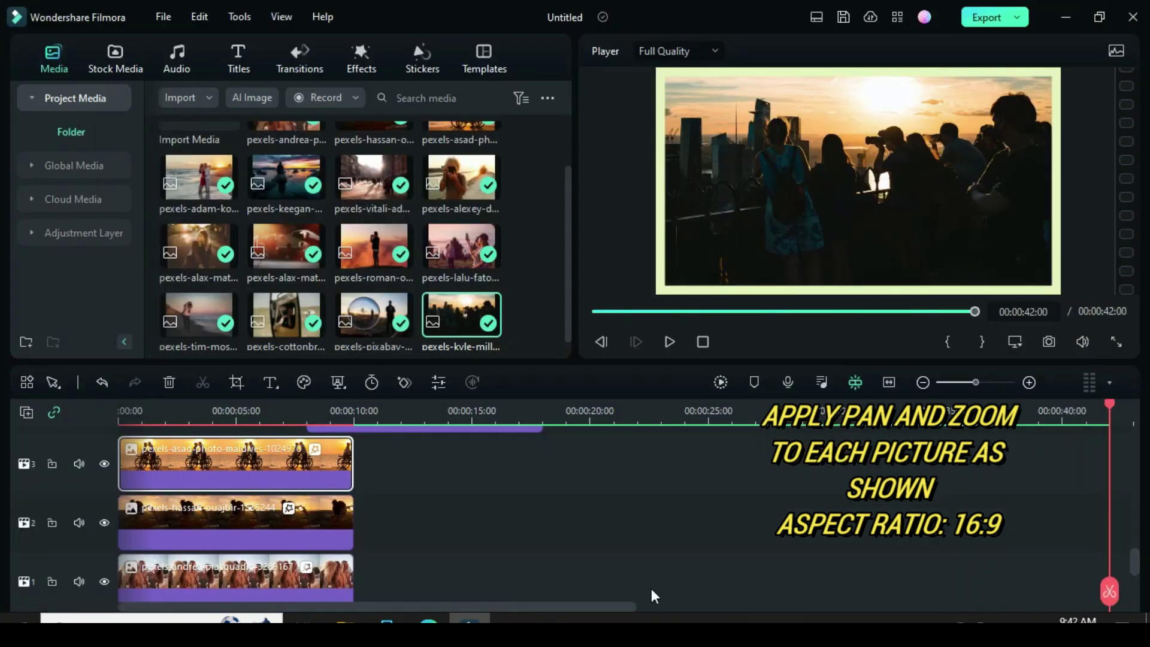
# Step: Apply a 16:9 Pan & Zoom to the city street clip on track 4, enlarging the end frame to just inside the start frame
pyautogui.scroll(3, 1138, 566)
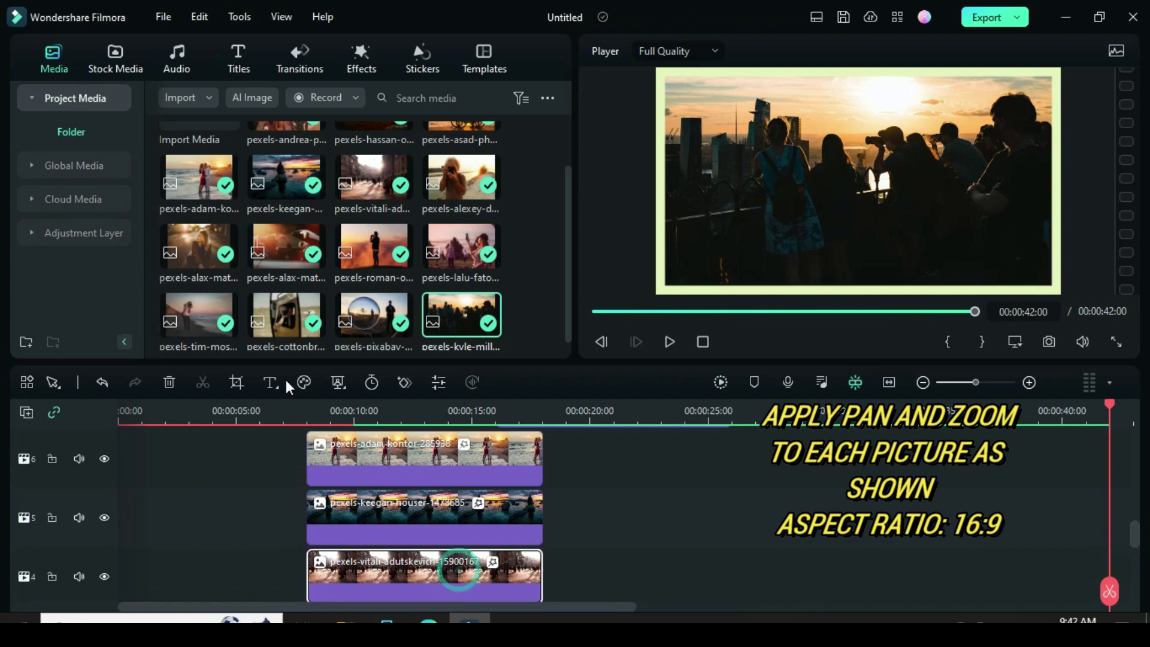
pyautogui.click(236, 383)
pyautogui.click(177, 535)
pyautogui.click(167, 313)
pyautogui.click(185, 60)
pyautogui.moveTo(684, 195); pyautogui.dragTo(814, 138)
pyautogui.click(972, 583)
# Step: Apply a 16:9 Pan & Zoom to the clip of the man on the rock on track 5, with an end frame slightly smaller than the start
pyautogui.click(477, 477)
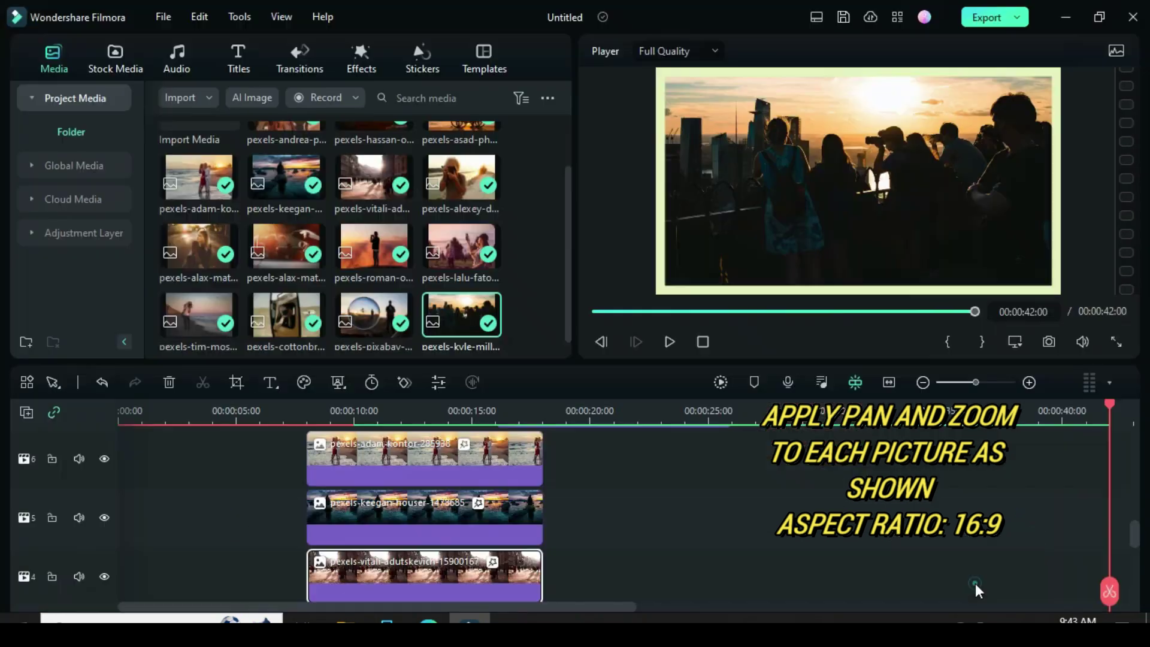
pyautogui.hotkey('alt', 'c')
pyautogui.click(177, 536)
pyautogui.click(156, 318)
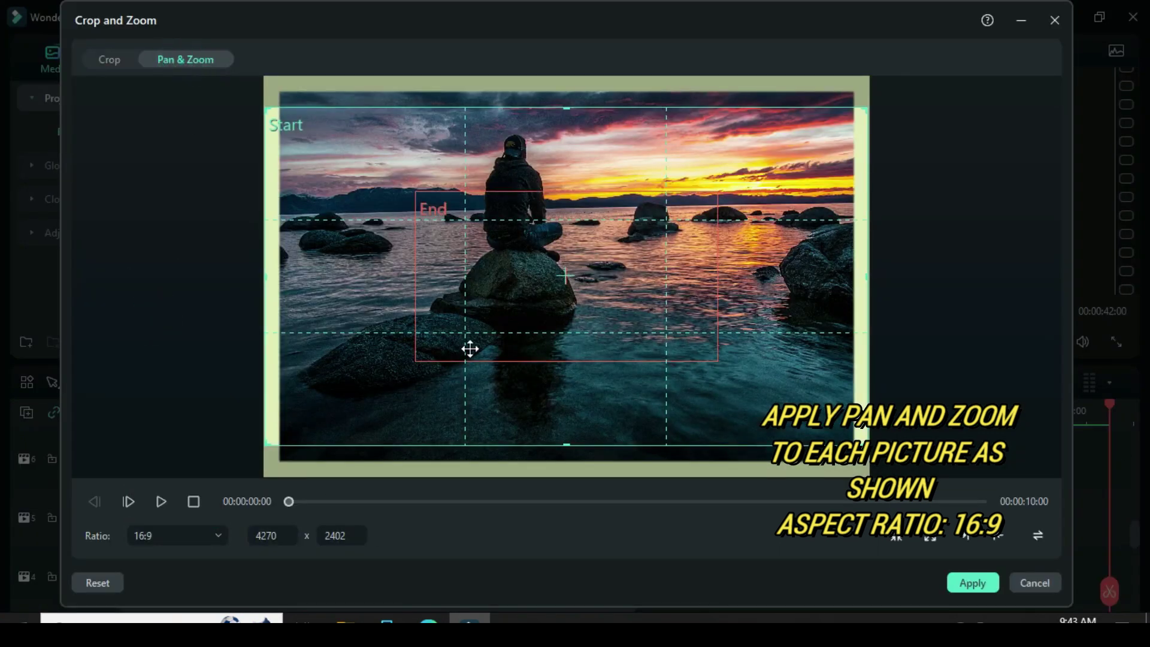
pyautogui.moveTo(418, 358); pyautogui.dragTo(313, 419)
pyautogui.moveTo(716, 193); pyautogui.dragTo(827, 141)
pyautogui.click(961, 583)
# Step: Apply a 16:9 Pan & Zoom to the beach couple clip on track 6, enlarging the end frame for a slight zoom-in
pyautogui.click(455, 473)
pyautogui.click(236, 382)
pyautogui.click(178, 536)
pyautogui.click(159, 312)
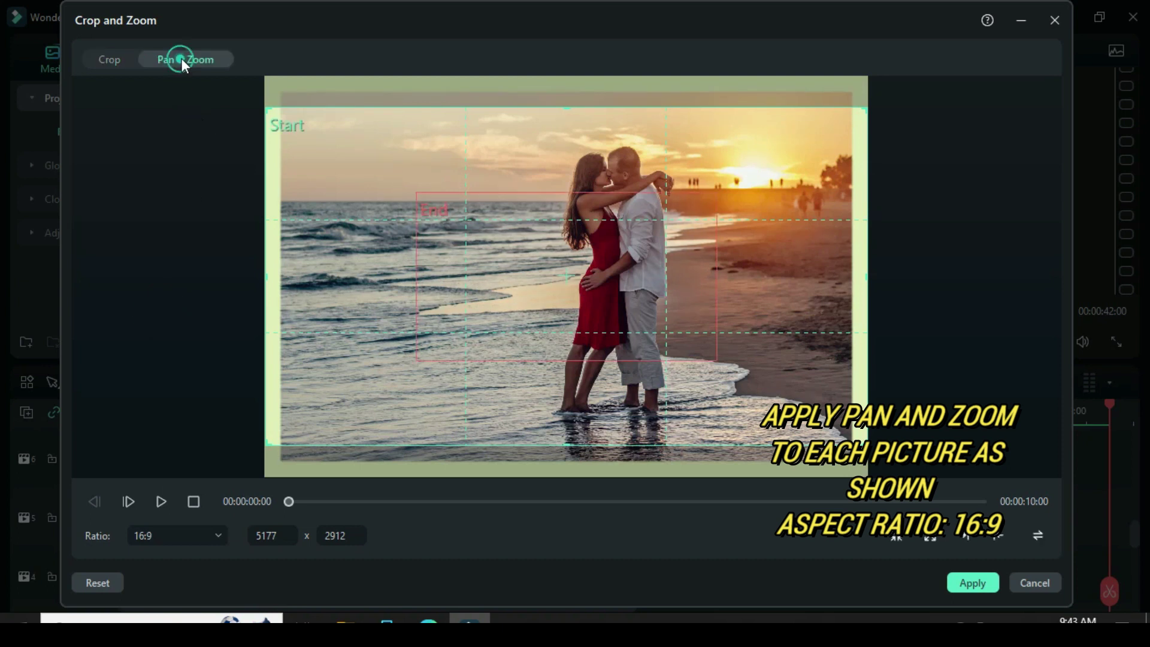
pyautogui.moveTo(418, 358); pyautogui.dragTo(314, 419)
pyautogui.moveTo(717, 193); pyautogui.dragTo(818, 134)
pyautogui.click(973, 583)
# Step: Apply a 16:9 Pan & Zoom to the woman-in-convertible clip on track 7, with an end frame of about 6270 x 3527
pyautogui.scroll(3, 709, 513)
pyautogui.click(666, 537)
pyautogui.click(236, 382)
pyautogui.click(216, 535)
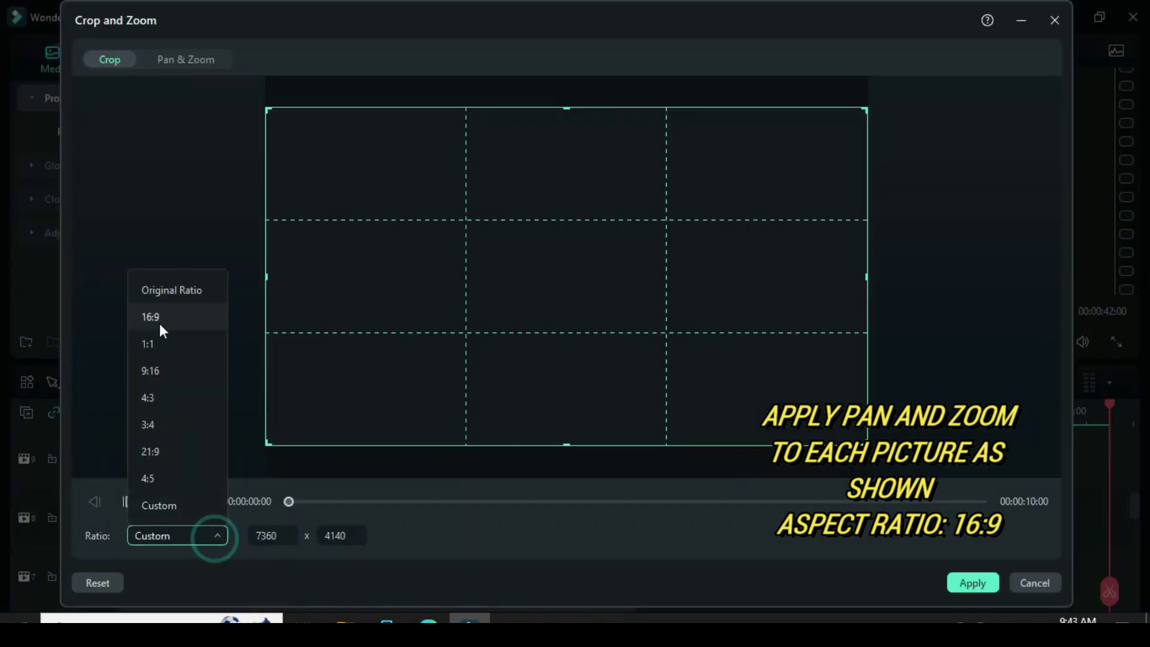
pyautogui.click(159, 327)
pyautogui.click(180, 60)
pyautogui.moveTo(417, 358); pyautogui.dragTo(303, 424)
pyautogui.moveTo(717, 192); pyautogui.dragTo(815, 137)
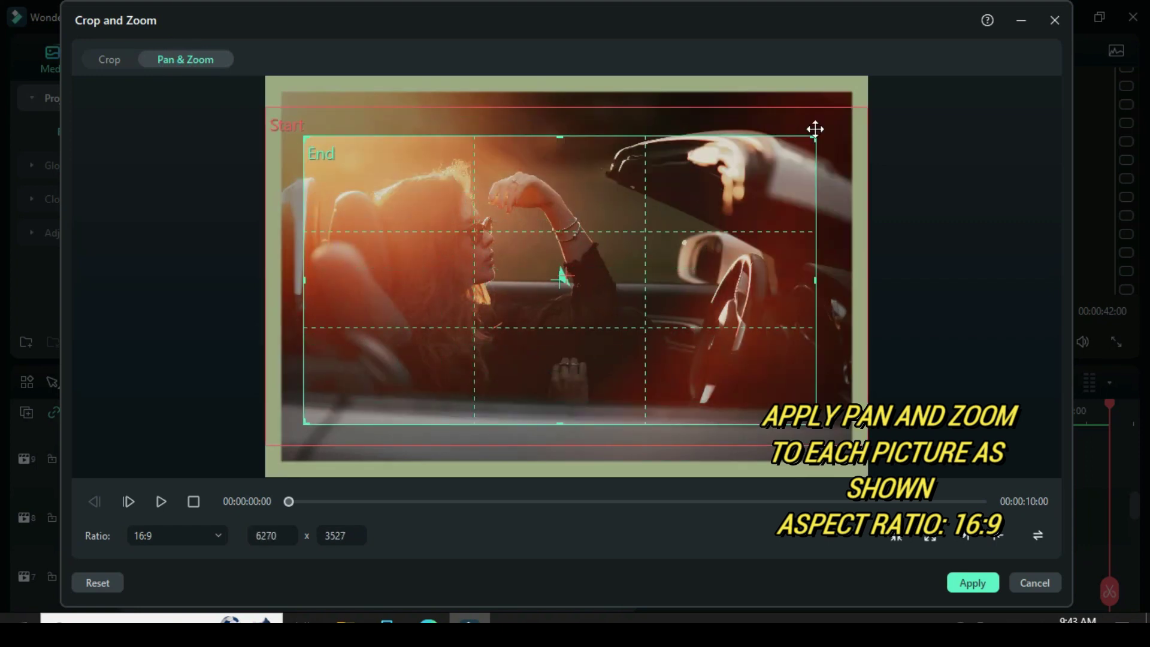
pyautogui.click(972, 583)
# Step: Apply a 16:9 Pan & Zoom to the sunlit woman clip on track 8, enlarging the end frame to just inside the start frame
pyautogui.click(666, 575)
pyautogui.click(236, 382)
pyautogui.click(216, 536)
pyautogui.click(159, 329)
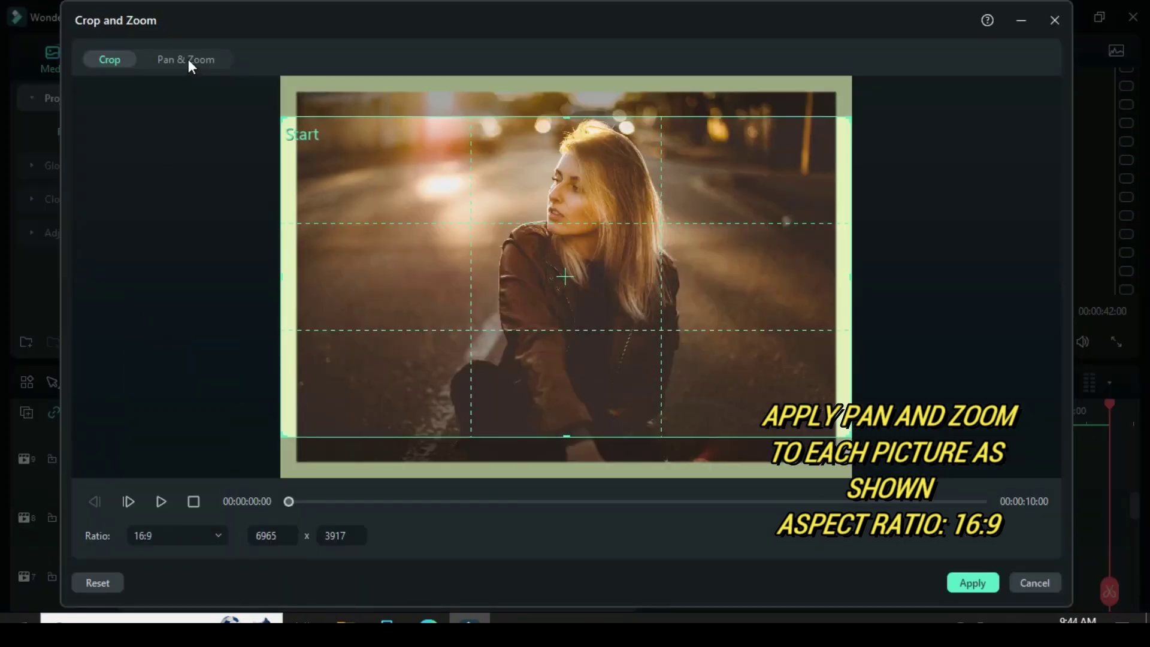
pyautogui.click(180, 60)
pyautogui.moveTo(423, 357); pyautogui.dragTo(331, 411)
pyautogui.moveTo(707, 198); pyautogui.dragTo(787, 142)
pyautogui.click(965, 583)
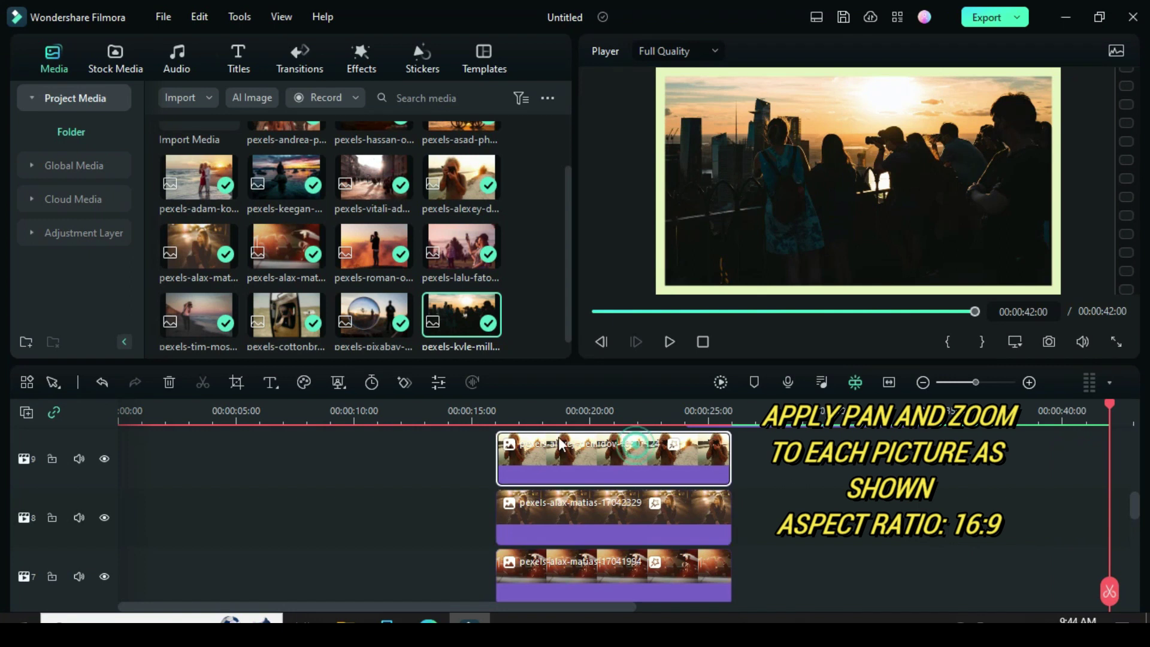
# Step: Apply a 16:9 Pan & Zoom to the outdoor photographer clip on track 9, with an end frame of about 4694 x 2640
pyautogui.click(236, 382)
pyautogui.click(216, 536)
pyautogui.click(160, 328)
pyautogui.click(180, 60)
pyautogui.moveTo(419, 357); pyautogui.dragTo(301, 427)
pyautogui.moveTo(714, 197); pyautogui.dragTo(815, 137)
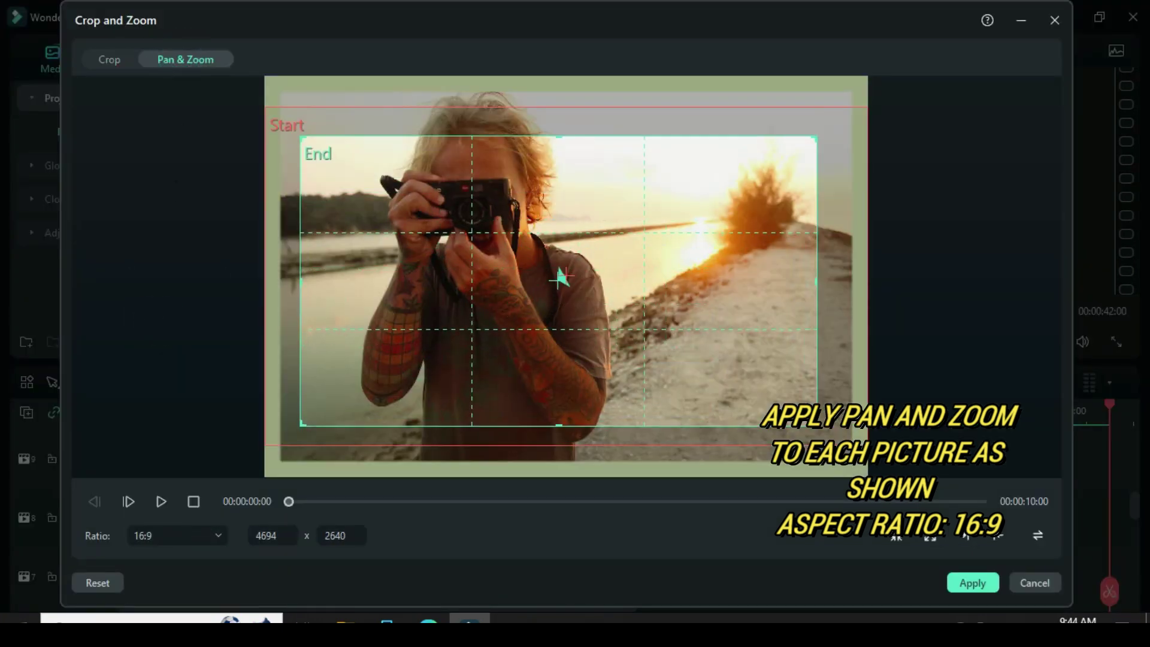
pyautogui.click(972, 583)
# Step: Apply a 16:9 Pan & Zoom to the beach photographer clip on track 10, enlarging the end frame for a slight zoom-in
pyautogui.click(236, 382)
pyautogui.click(216, 535)
pyautogui.click(166, 318)
pyautogui.click(180, 60)
pyautogui.moveTo(419, 357); pyautogui.dragTo(313, 420)
pyautogui.moveTo(717, 198); pyautogui.dragTo(816, 128)
pyautogui.click(972, 583)
# Step: Apply a 16:9 Pan & Zoom to the pink-toned group clip on track 11, with an end frame of about 4475 x 2517
pyautogui.click(539, 521)
pyautogui.click(236, 382)
pyautogui.click(216, 536)
pyautogui.click(166, 318)
pyautogui.click(180, 60)
pyautogui.moveTo(354, 395); pyautogui.dragTo(313, 419)
pyautogui.moveTo(714, 198); pyautogui.dragTo(831, 128)
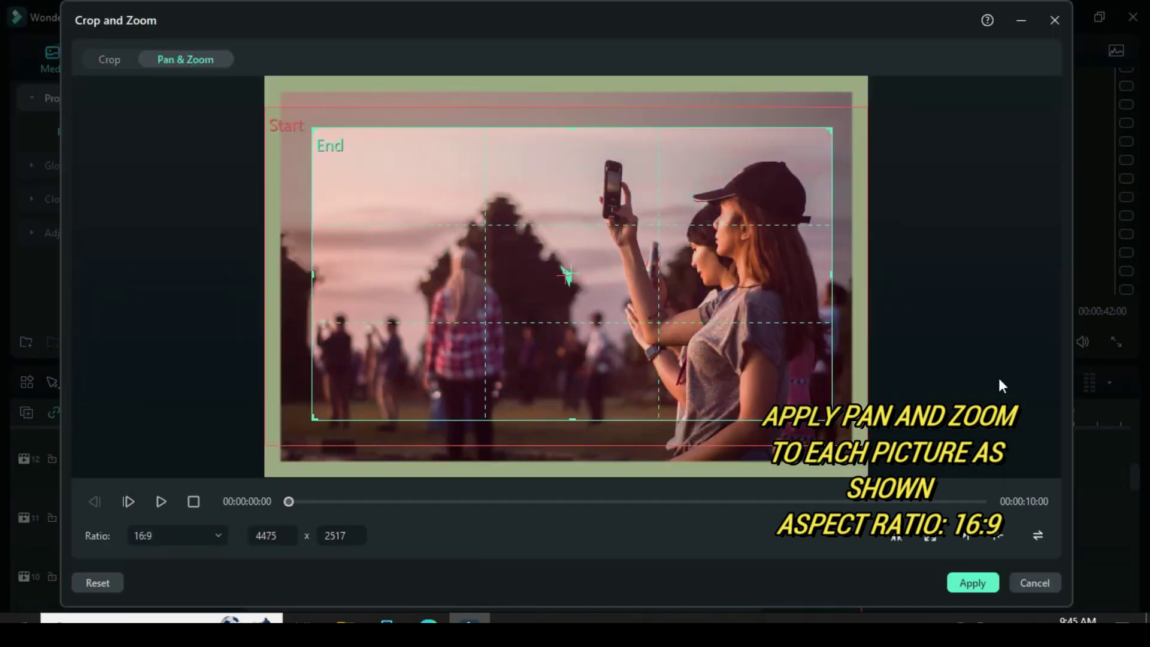
pyautogui.click(972, 583)
# Step: Apply a 16:9 Pan & Zoom to the orange sunset silhouette clip on track 12, enlarging the end frame to just inside the start frame
pyautogui.click(539, 572)
pyautogui.click(236, 383)
pyautogui.click(216, 535)
pyautogui.click(166, 318)
pyautogui.click(180, 60)
pyautogui.moveTo(717, 194); pyautogui.dragTo(827, 120)
pyautogui.click(972, 583)
# Step: Apply a 16:9 Pan & Zoom to the crowd silhouette clip on track 13, enlarging the end frame for a slight zoom-in
pyautogui.click(616, 533)
pyautogui.click(236, 383)
pyautogui.click(216, 536)
pyautogui.click(166, 318)
pyautogui.click(179, 60)
pyautogui.moveTo(419, 360); pyautogui.dragTo(308, 416)
pyautogui.moveTo(713, 192); pyautogui.dragTo(835, 128)
pyautogui.click(972, 583)
# Step: Apply a 16:9 Pan & Zoom to the crystal ball clip on track 14, with an end frame of about 4686 x 2636
pyautogui.click(569, 497)
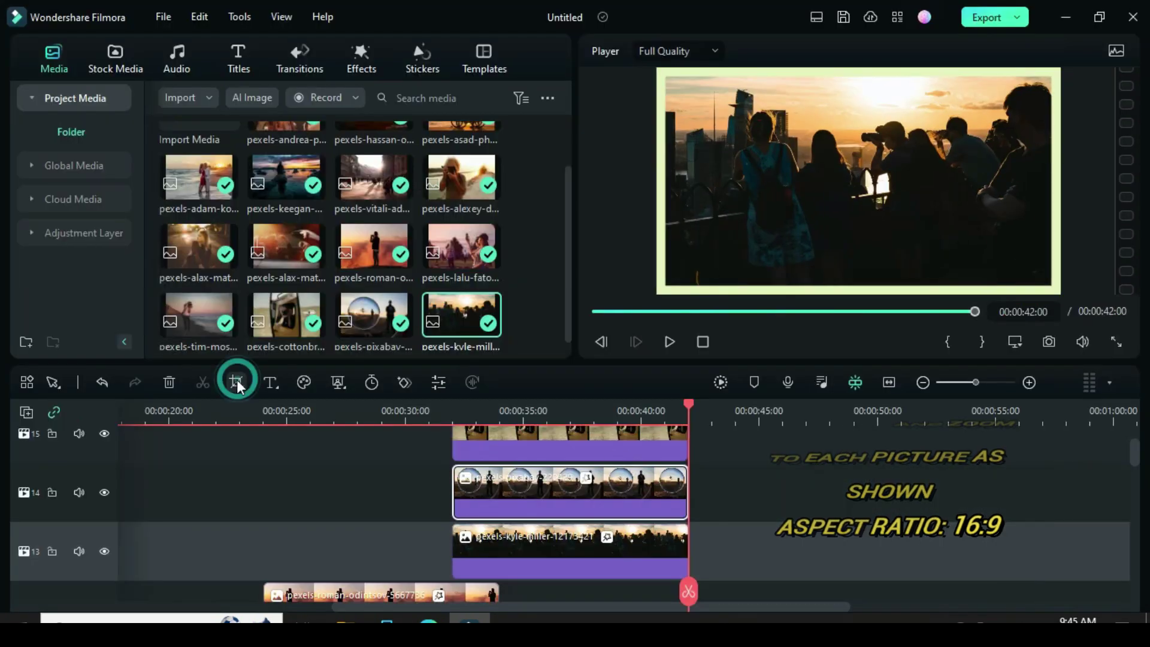
pyautogui.click(236, 382)
pyautogui.click(215, 535)
pyautogui.click(166, 318)
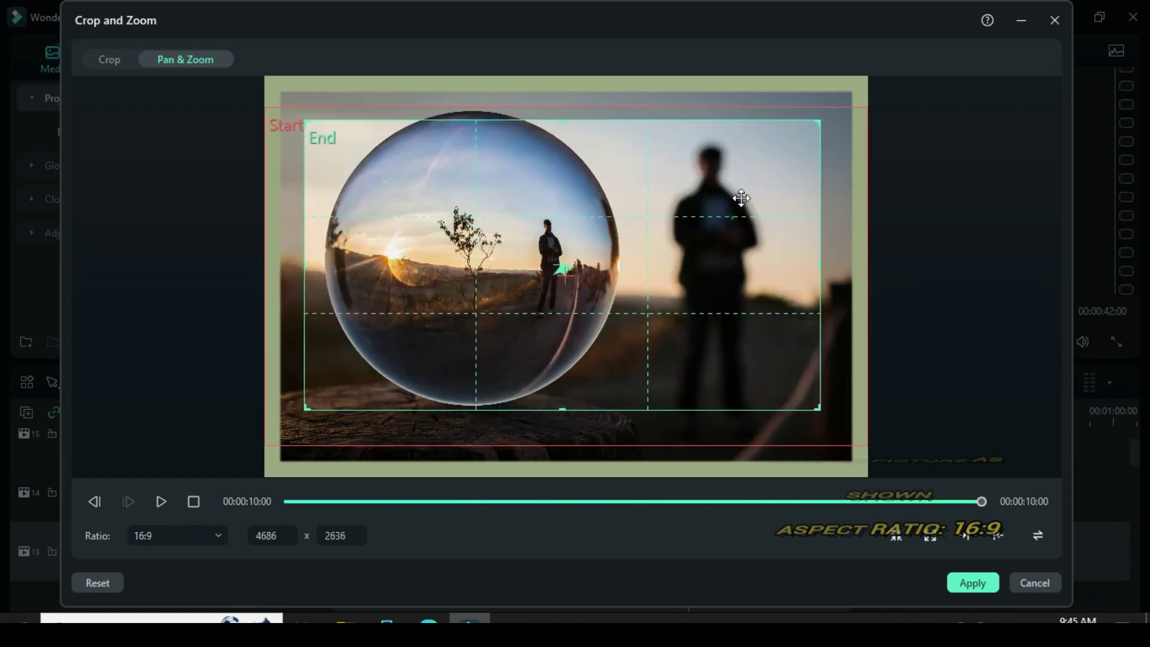
pyautogui.click(972, 583)
# Step: Apply a 16:9 Pan & Zoom to the van photographer clip on track 15, swapping the start and end frames for a zoom-out
pyautogui.click(237, 382)
pyautogui.click(185, 60)
pyautogui.click(1028, 536)
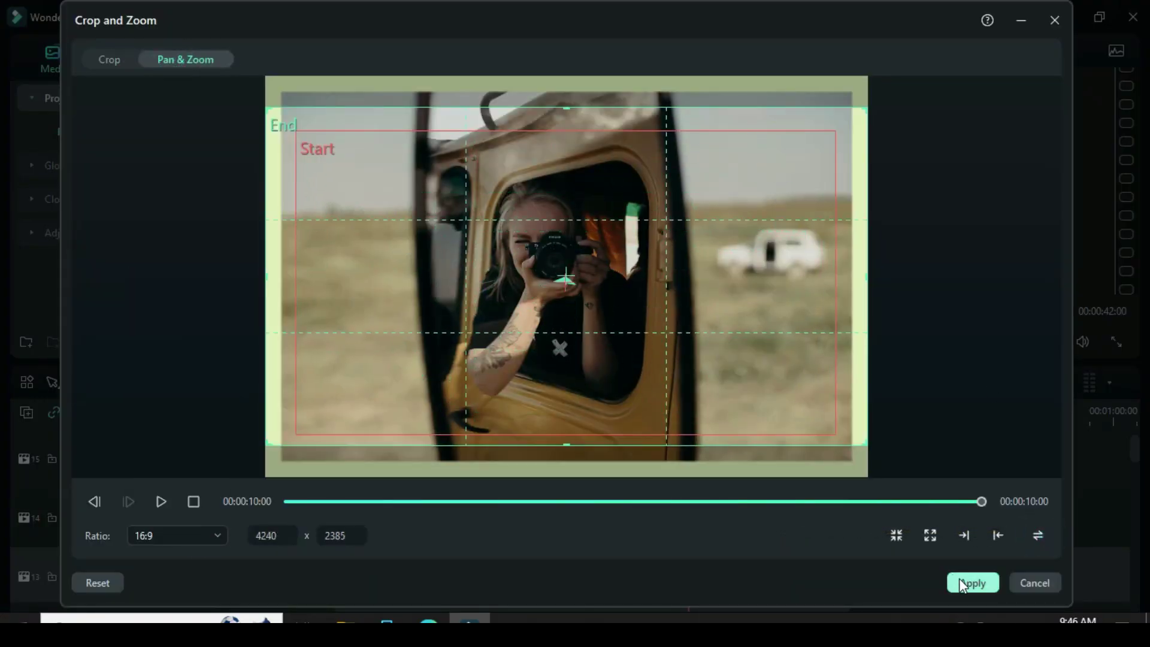
pyautogui.click(971, 583)
# Step: Reduce the height of all timeline tracks to the small size
pyautogui.moveTo(638, 606); pyautogui.dragTo(715, 537)
pyautogui.scroll(-2, 653, 515)
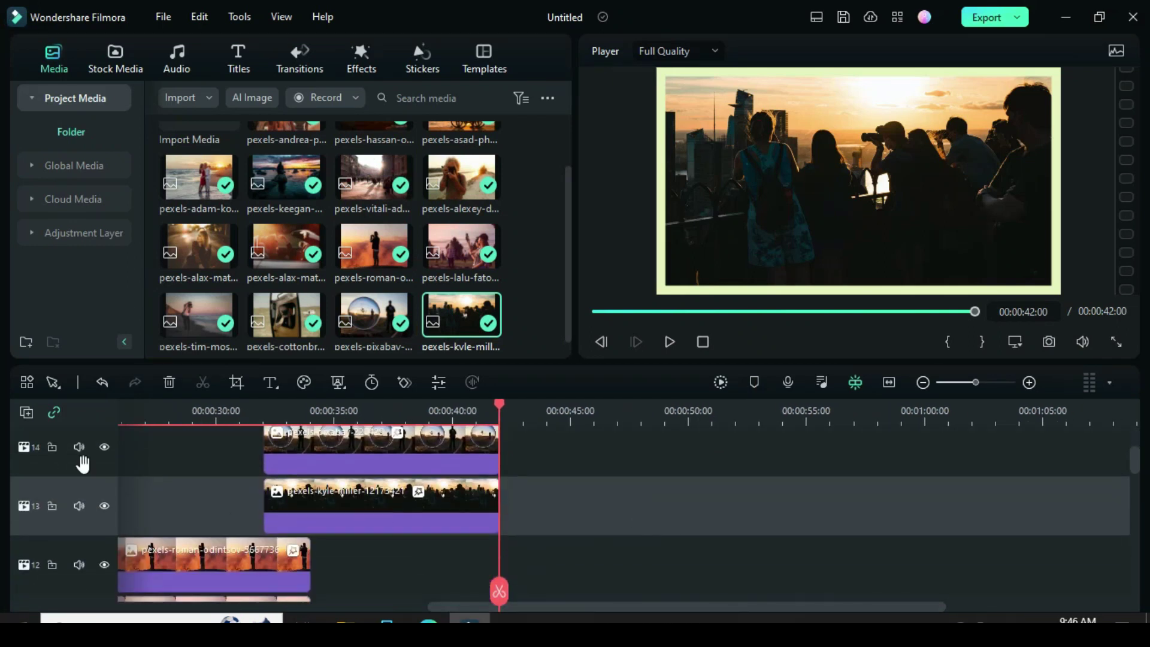
pyautogui.click(26, 413)
pyautogui.moveTo(111, 547)
pyautogui.click(260, 548)
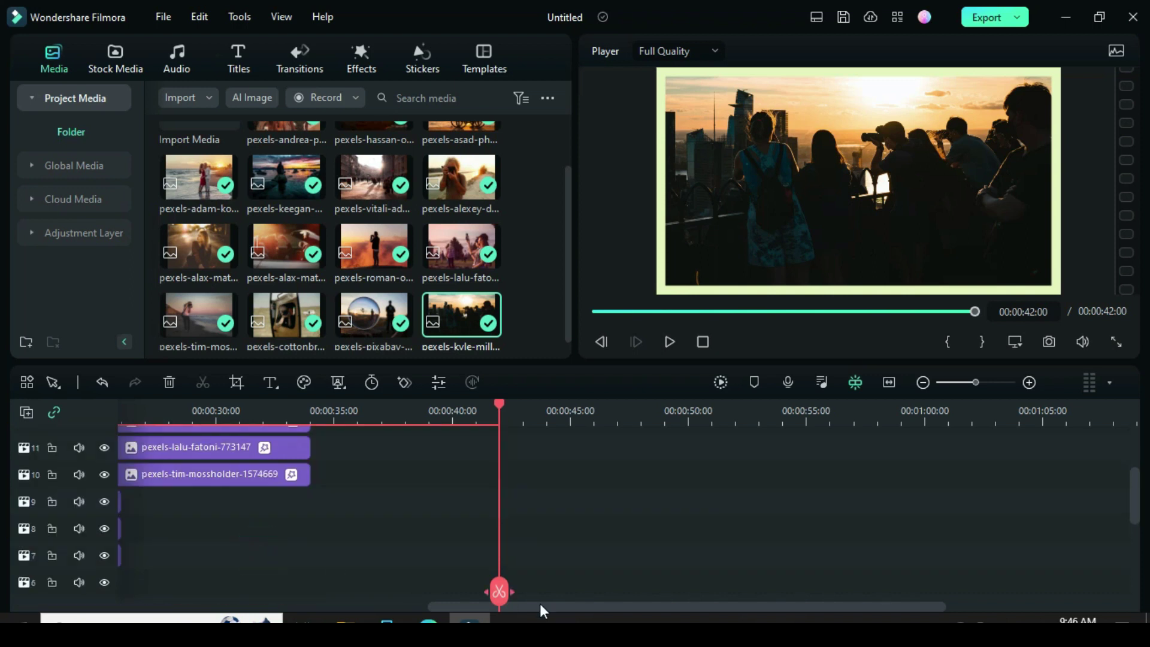
pyautogui.hscroll(-8, 687, 607)
pyautogui.scroll(3, 730, 505)
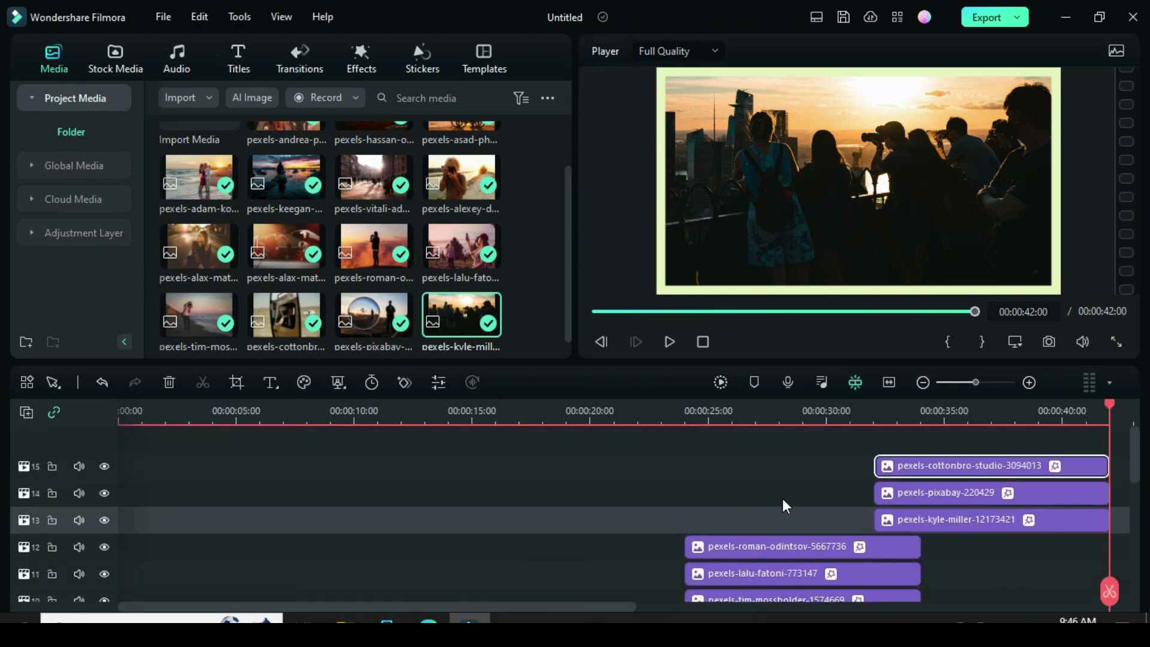
# Step: Render the timeline preview and play the slideshow with its pan-and-zoom motion from the beginning
pyautogui.scroll(-5, 623, 538)
pyautogui.scroll(5, 618, 538)
pyautogui.click(593, 310)
pyautogui.click(721, 382)
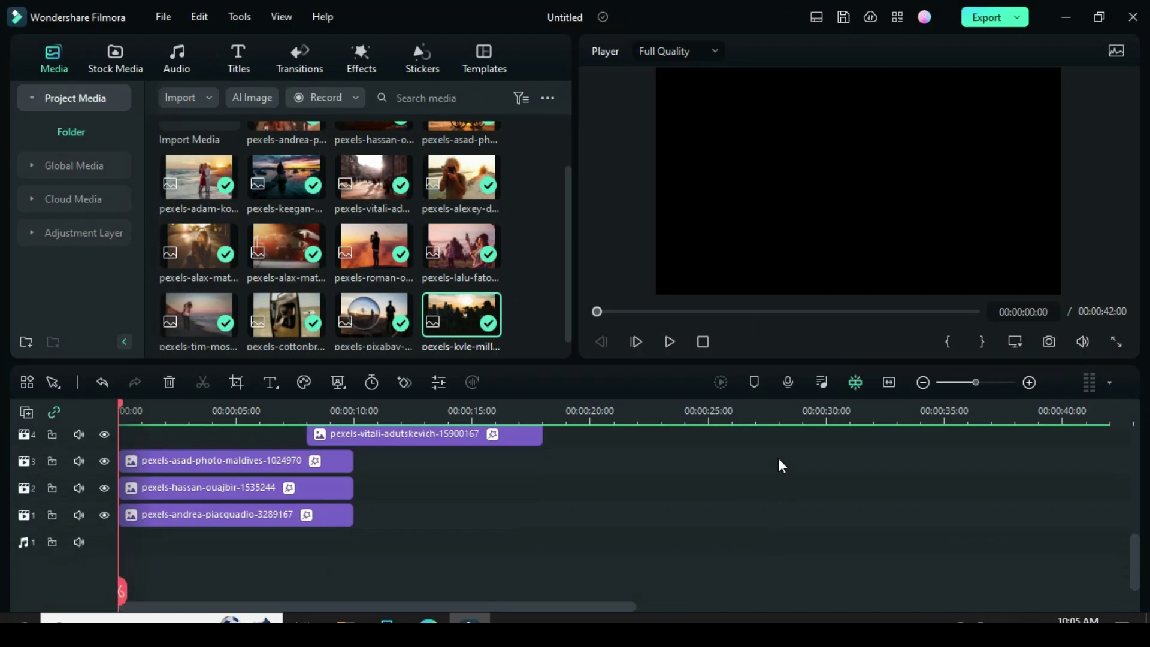
pyautogui.scroll(5, 778, 458)
pyautogui.click(670, 341)
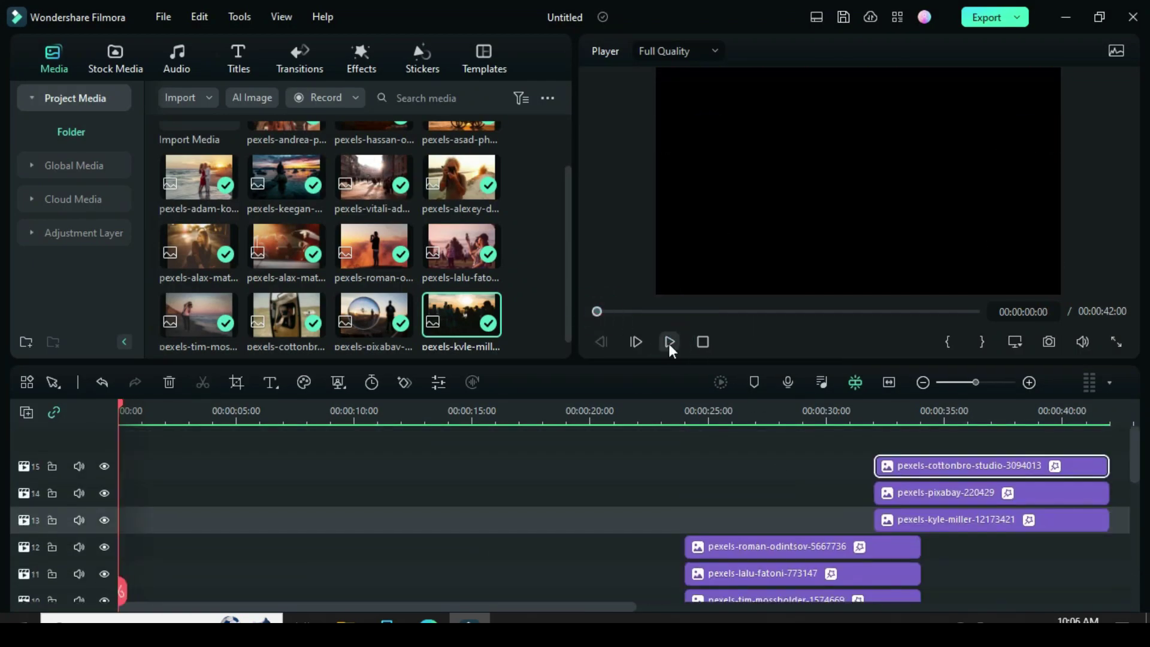
# Step: Play back the rendered picture slideshow from the first frame
pyautogui.click(669, 342)
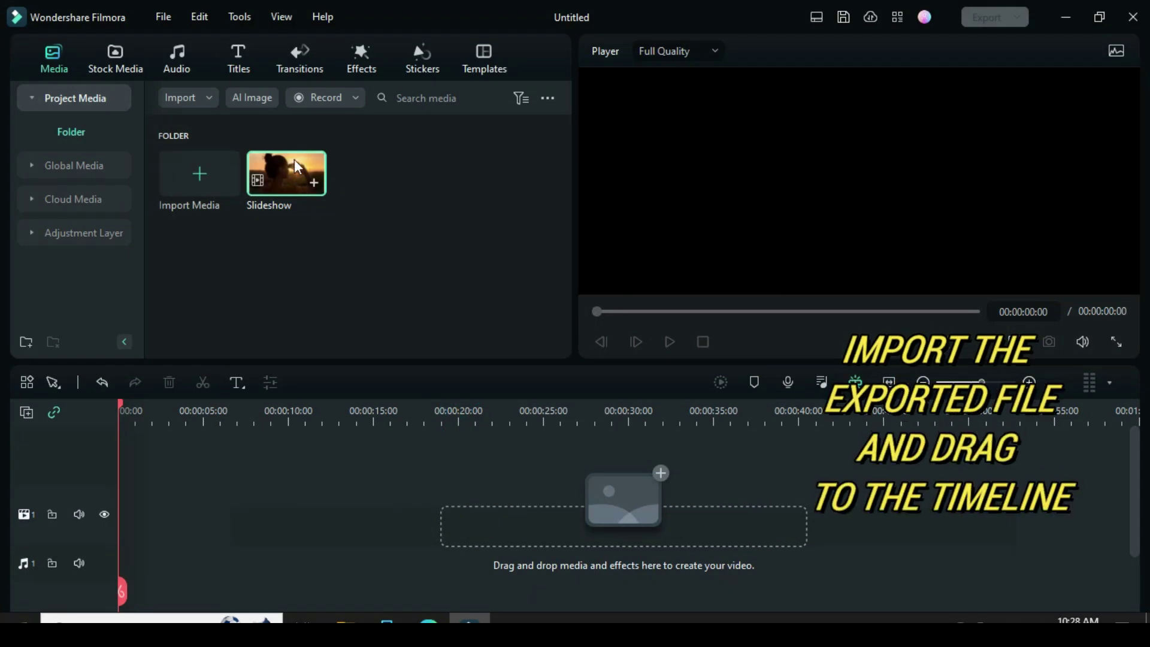
# Step: Place the exported Slideshow video at the start of video track 1, render its preview and play it
pyautogui.moveTo(296, 161); pyautogui.dragTo(141, 521)
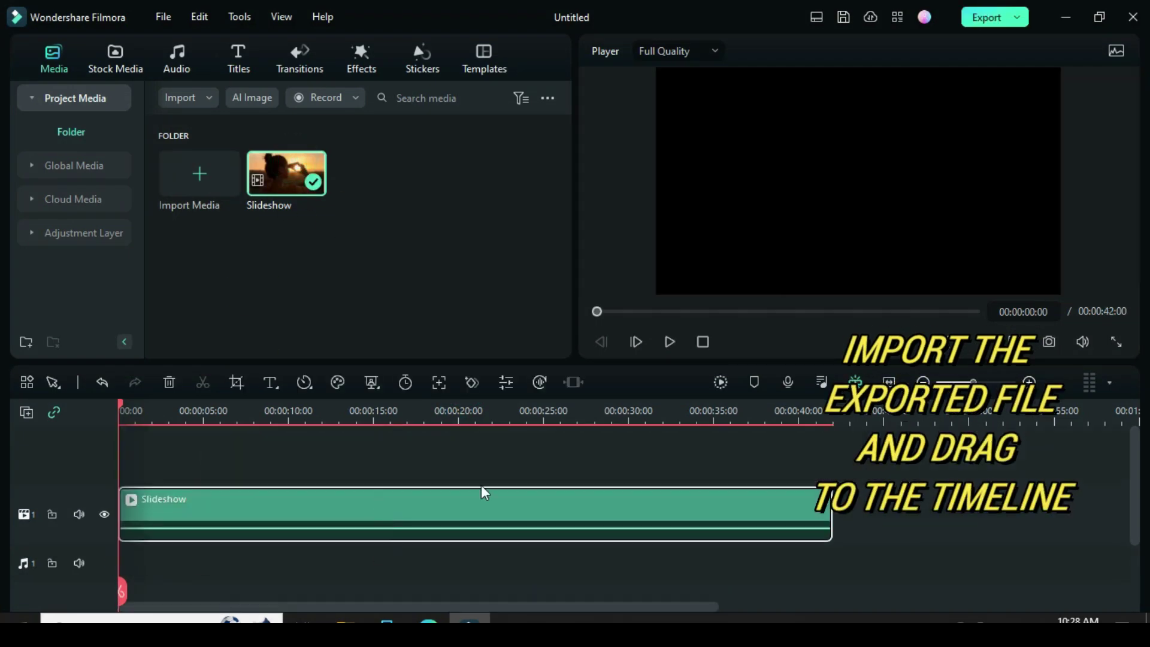
pyautogui.click(720, 382)
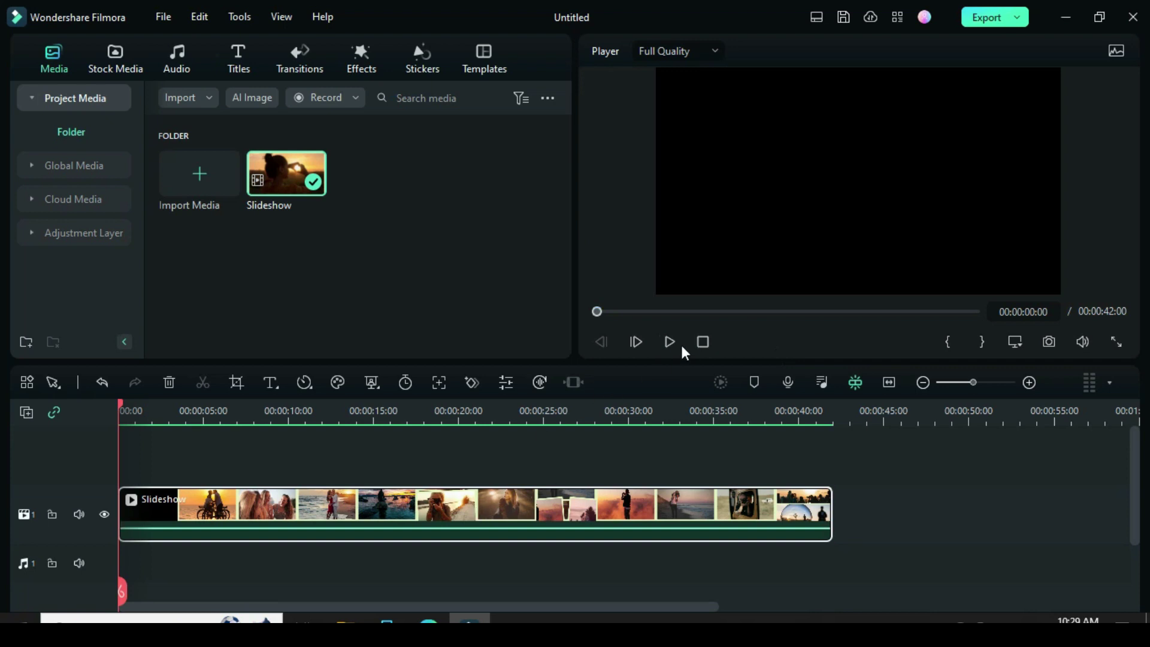
pyautogui.click(670, 342)
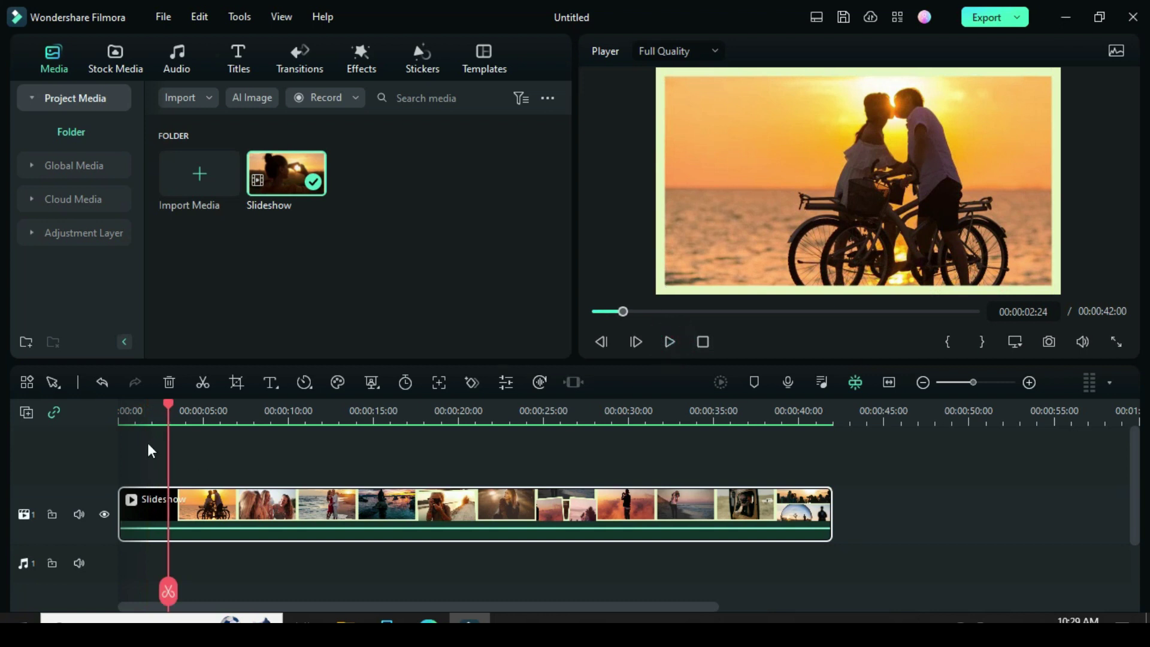
# Step: Split the Slideshow clip at 00:00:00:14 and delete the black section before the cut
pyautogui.moveTo(166, 405); pyautogui.dragTo(127, 406)
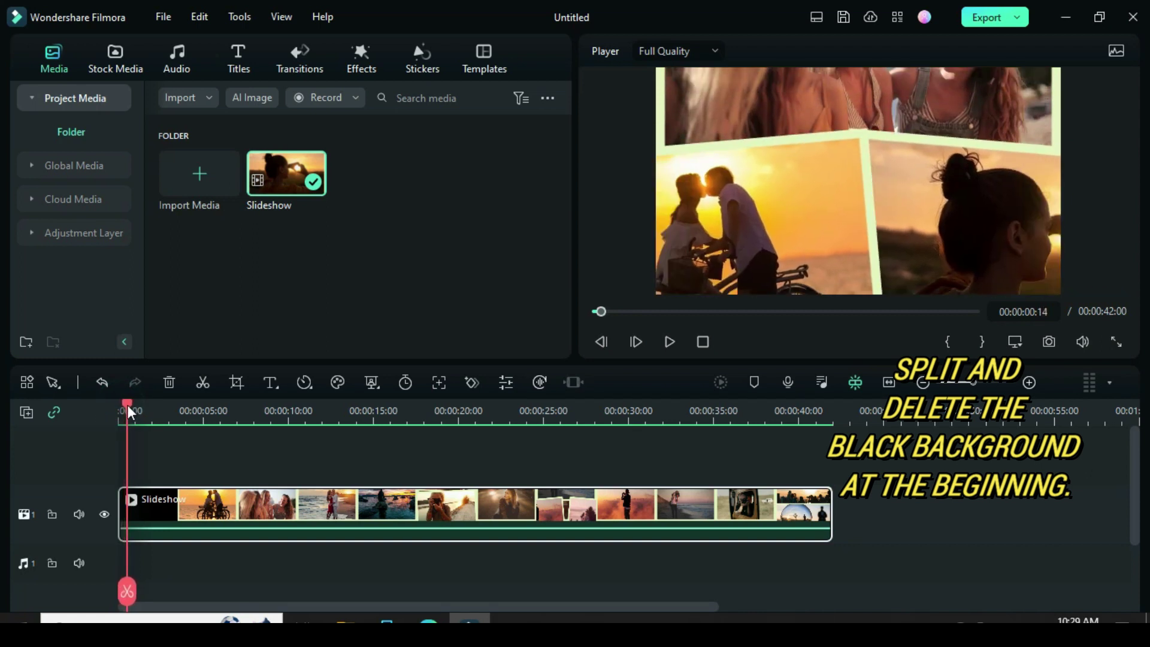
pyautogui.click(195, 381)
pyautogui.click(121, 505)
pyautogui.click(163, 380)
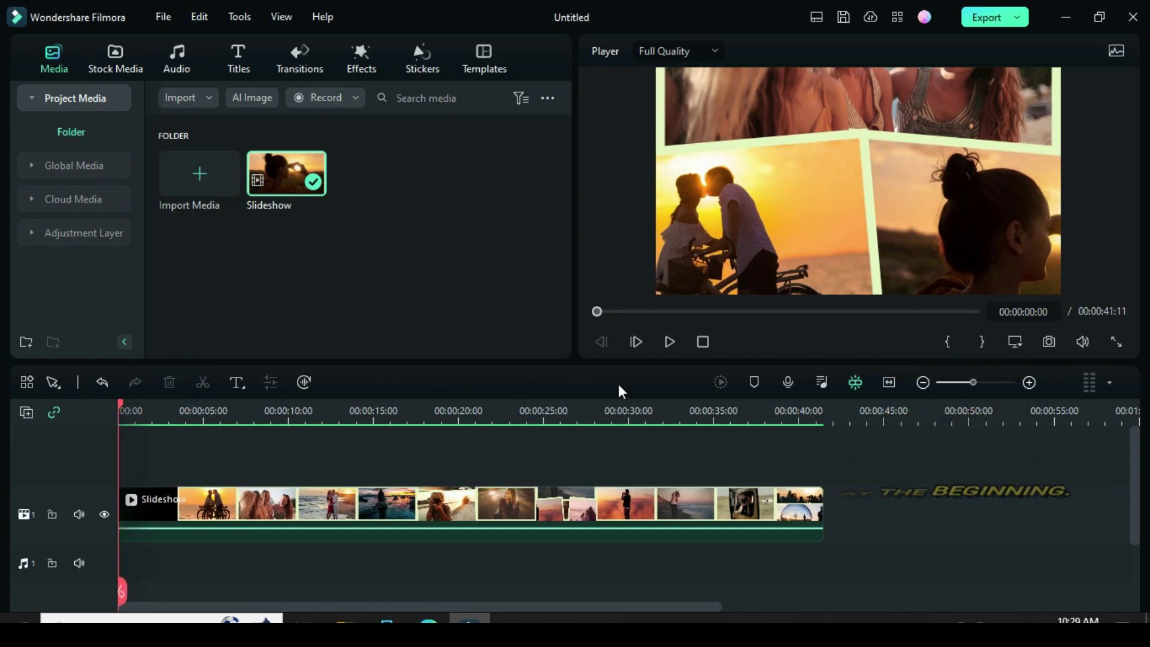
pyautogui.click(594, 308)
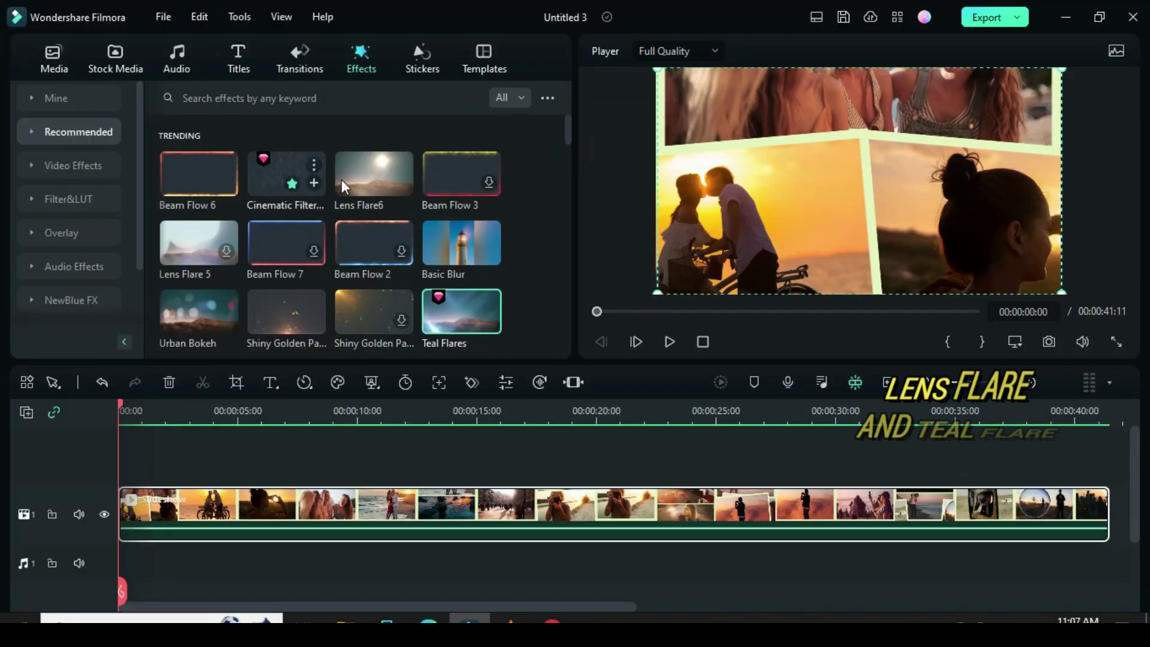
# Step: Add the Lens Flare6 and Teal Flares effects on separate tracks above the slideshow, each spanning its full length
pyautogui.moveTo(357, 167); pyautogui.dragTo(1107, 499)
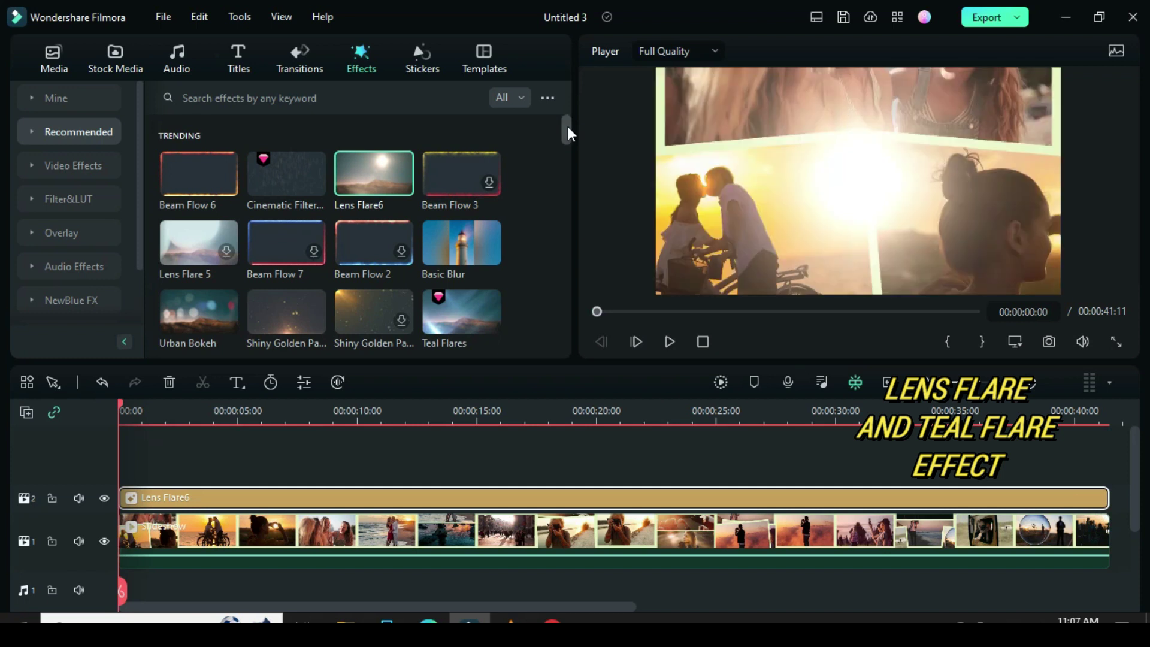
pyautogui.scroll(-2, 568, 127)
pyautogui.moveTo(468, 240); pyautogui.dragTo(113, 461)
pyautogui.moveTo(239, 497); pyautogui.dragTo(1108, 499)
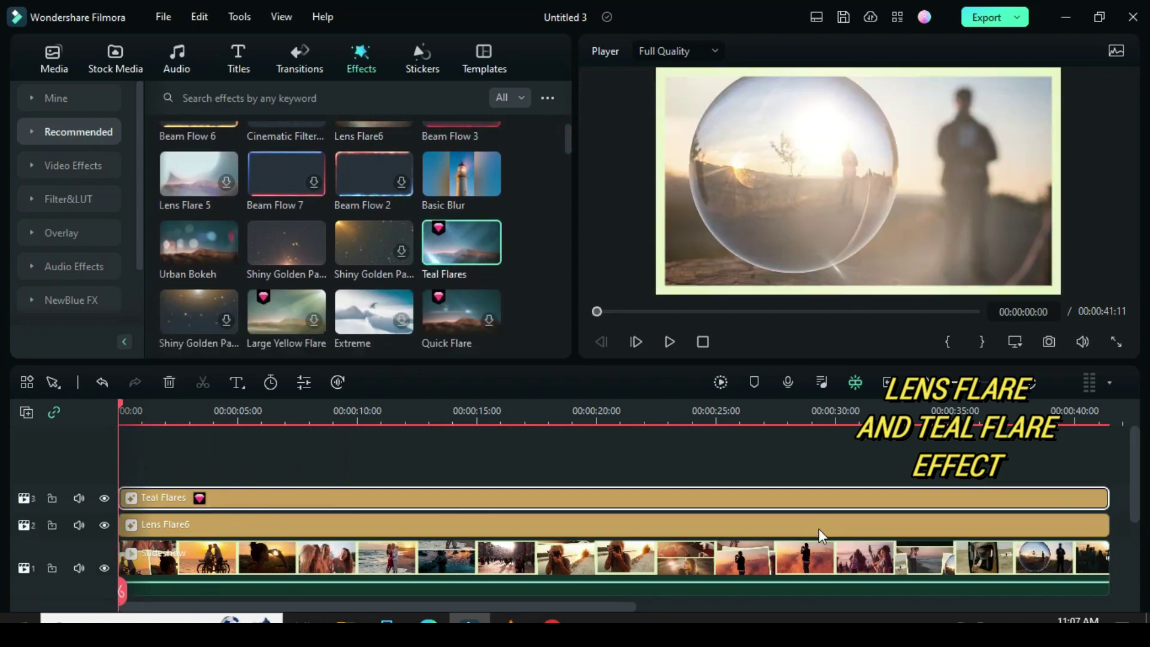
# Step: Set the opacity of the Teal Flares effect to 5%
pyautogui.doubleClick(543, 498)
pyautogui.doubleClick(512, 182)
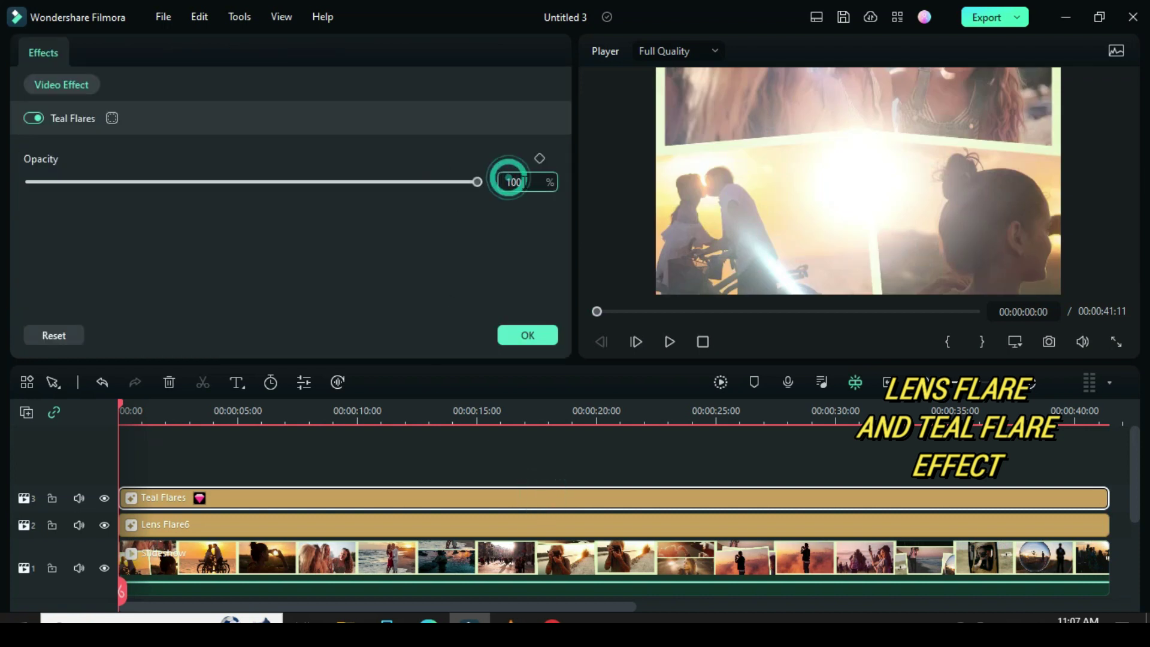
pyautogui.write('5')
pyautogui.click(439, 157)
pyautogui.click(527, 335)
# Step: Set the opacity of the Lens Flare6 effect to 3% and play the slideshow from the beginning
pyautogui.doubleClick(381, 525)
pyautogui.click(508, 182)
pyautogui.doubleClick(511, 182)
pyautogui.write('30')
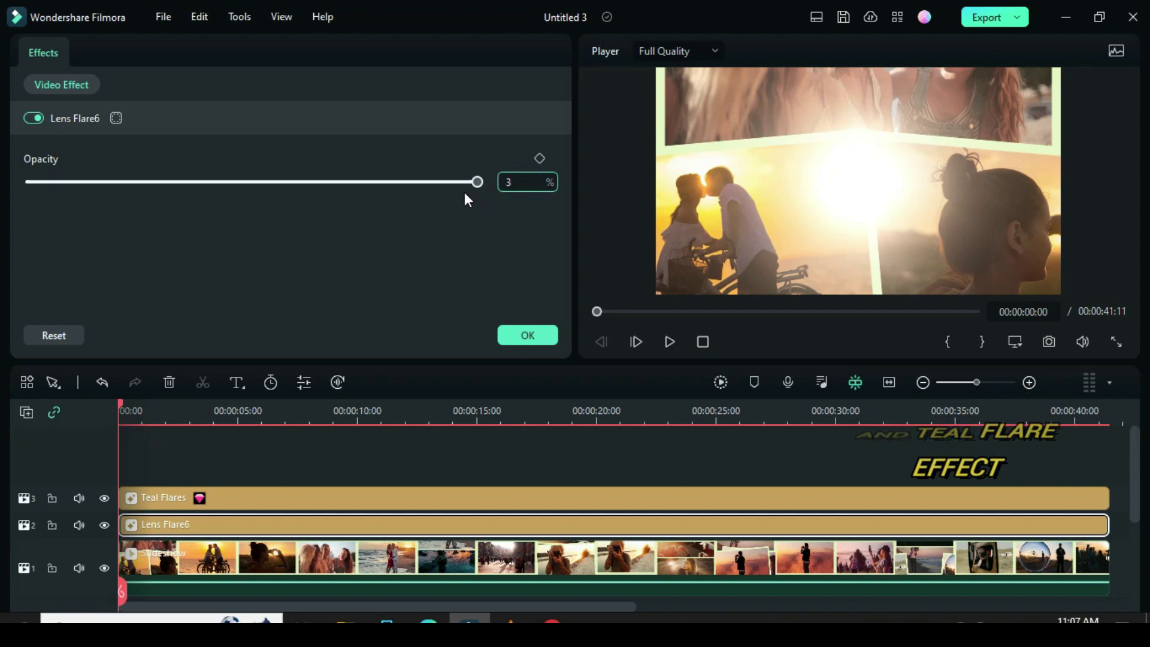
pyautogui.click(403, 150)
pyautogui.click(538, 330)
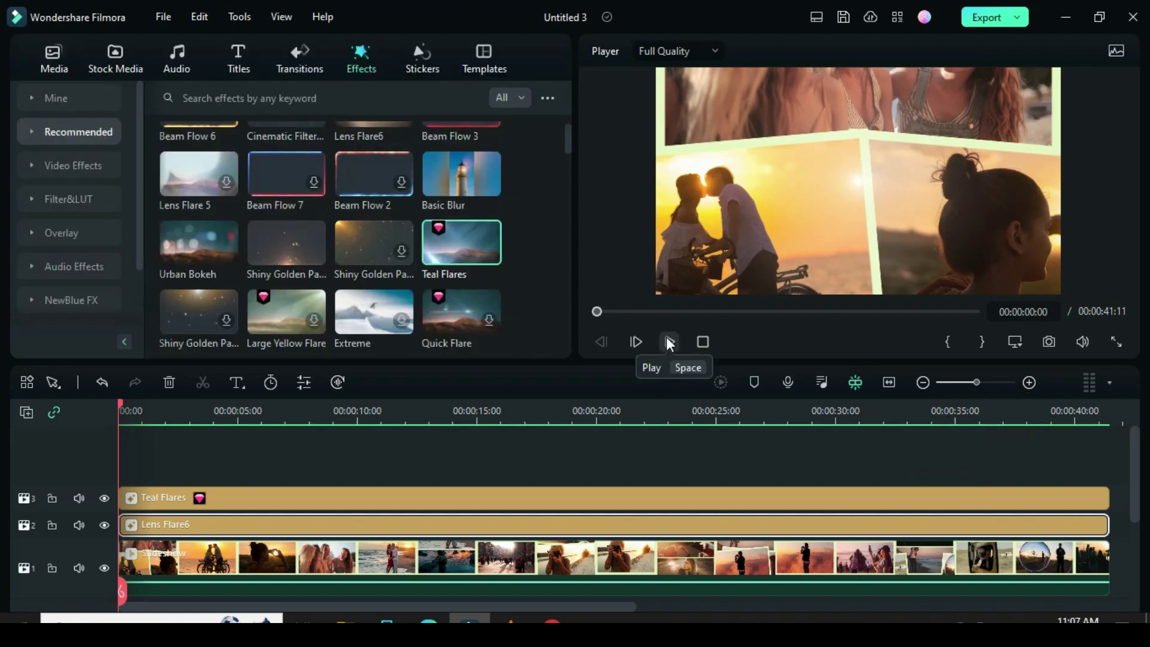
pyautogui.click(669, 340)
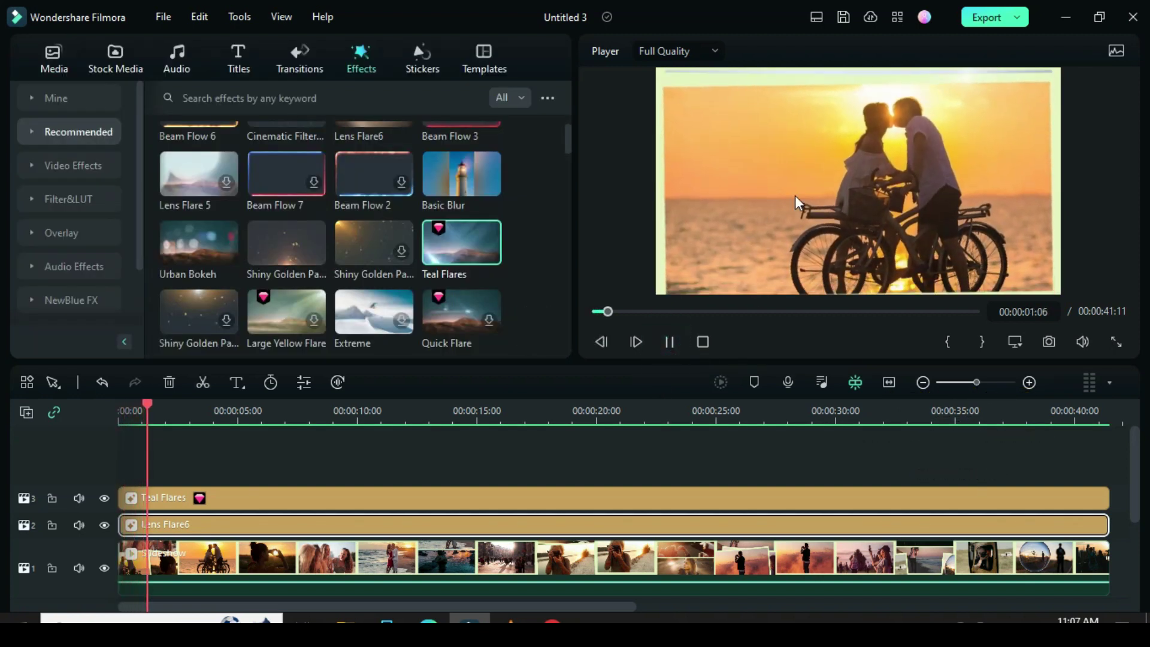